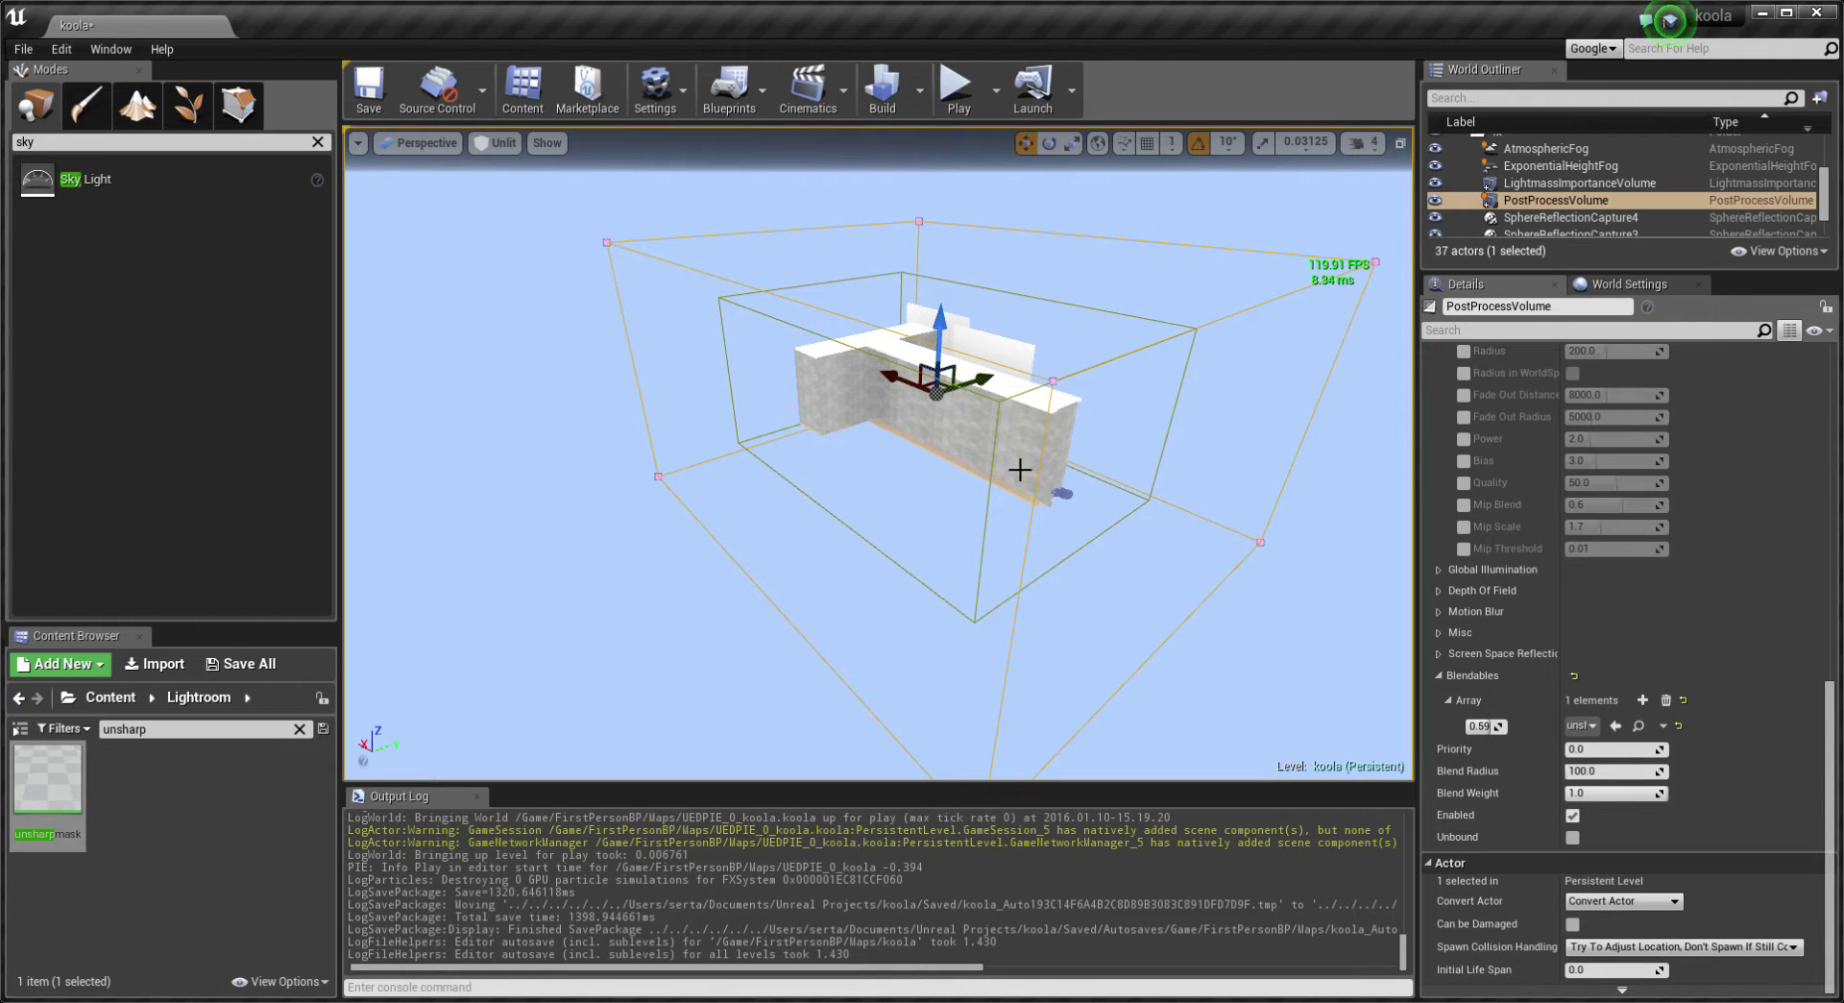
# Orbit out over the building and tidy the Outliner by collapsing lights and expanding fx.
pyautogui.moveTo(1012, 473); pyautogui.dragTo(1012, 519)
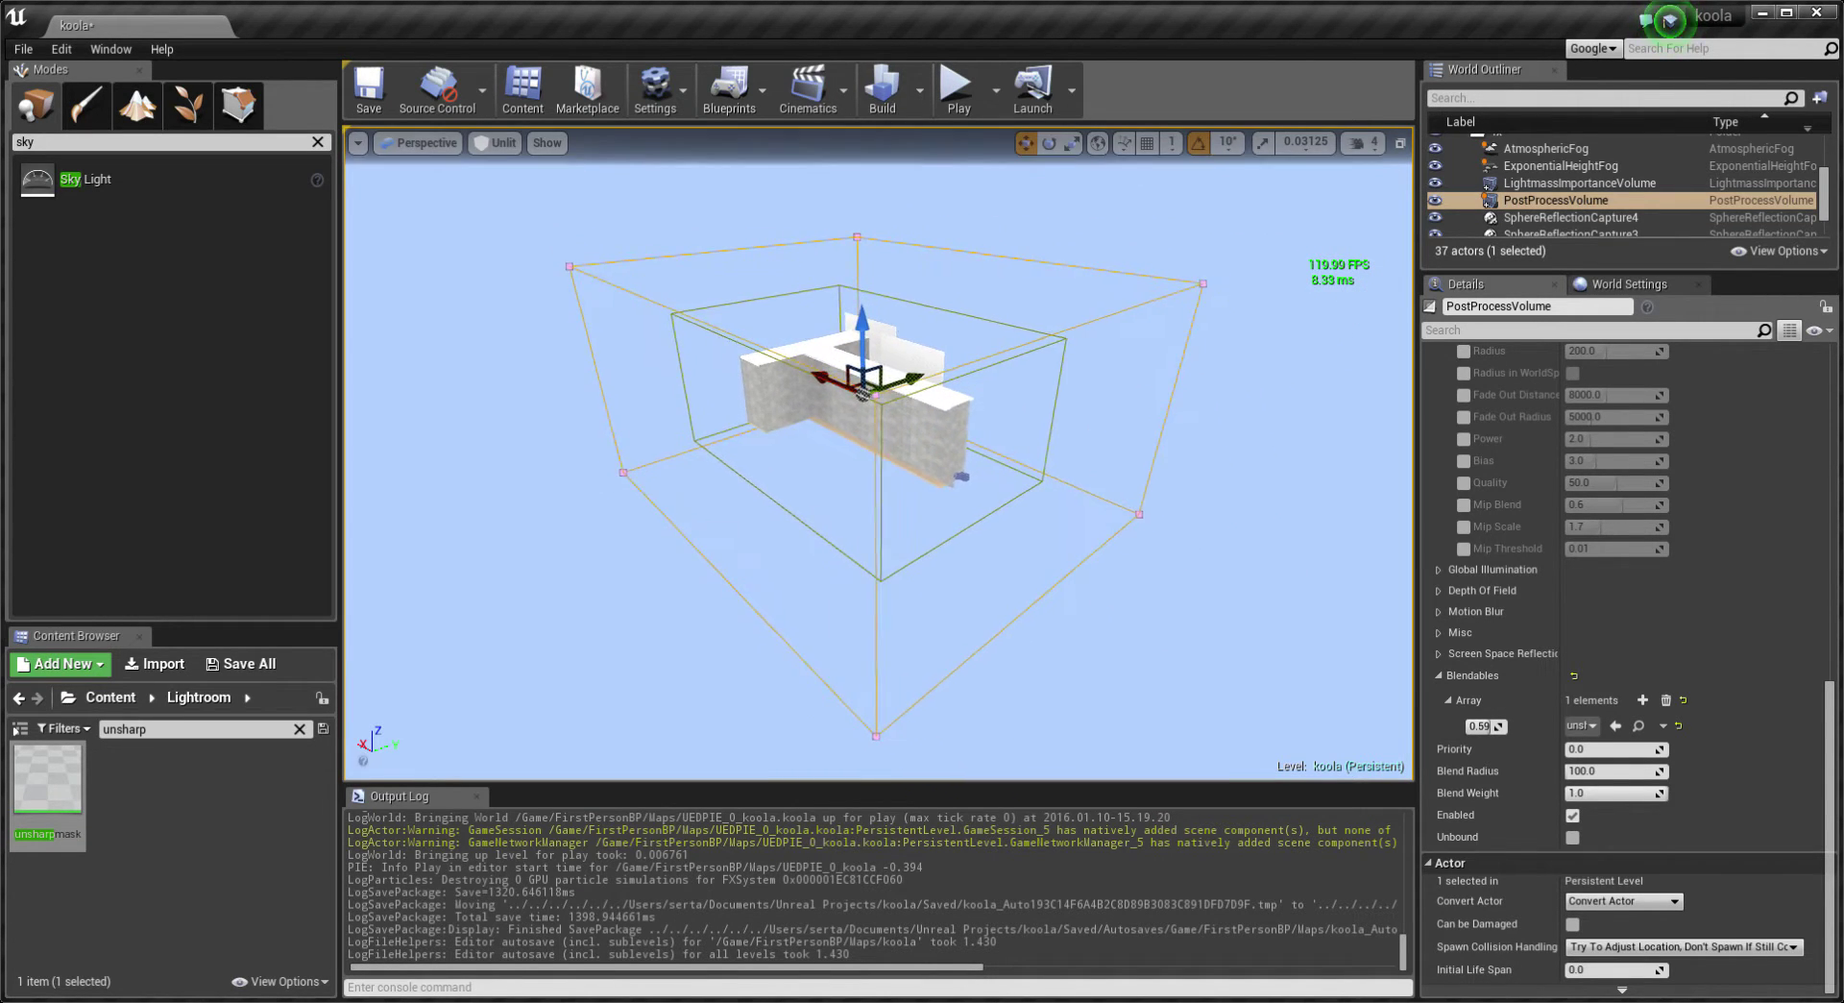
pyautogui.scroll(5, 1489, 200)
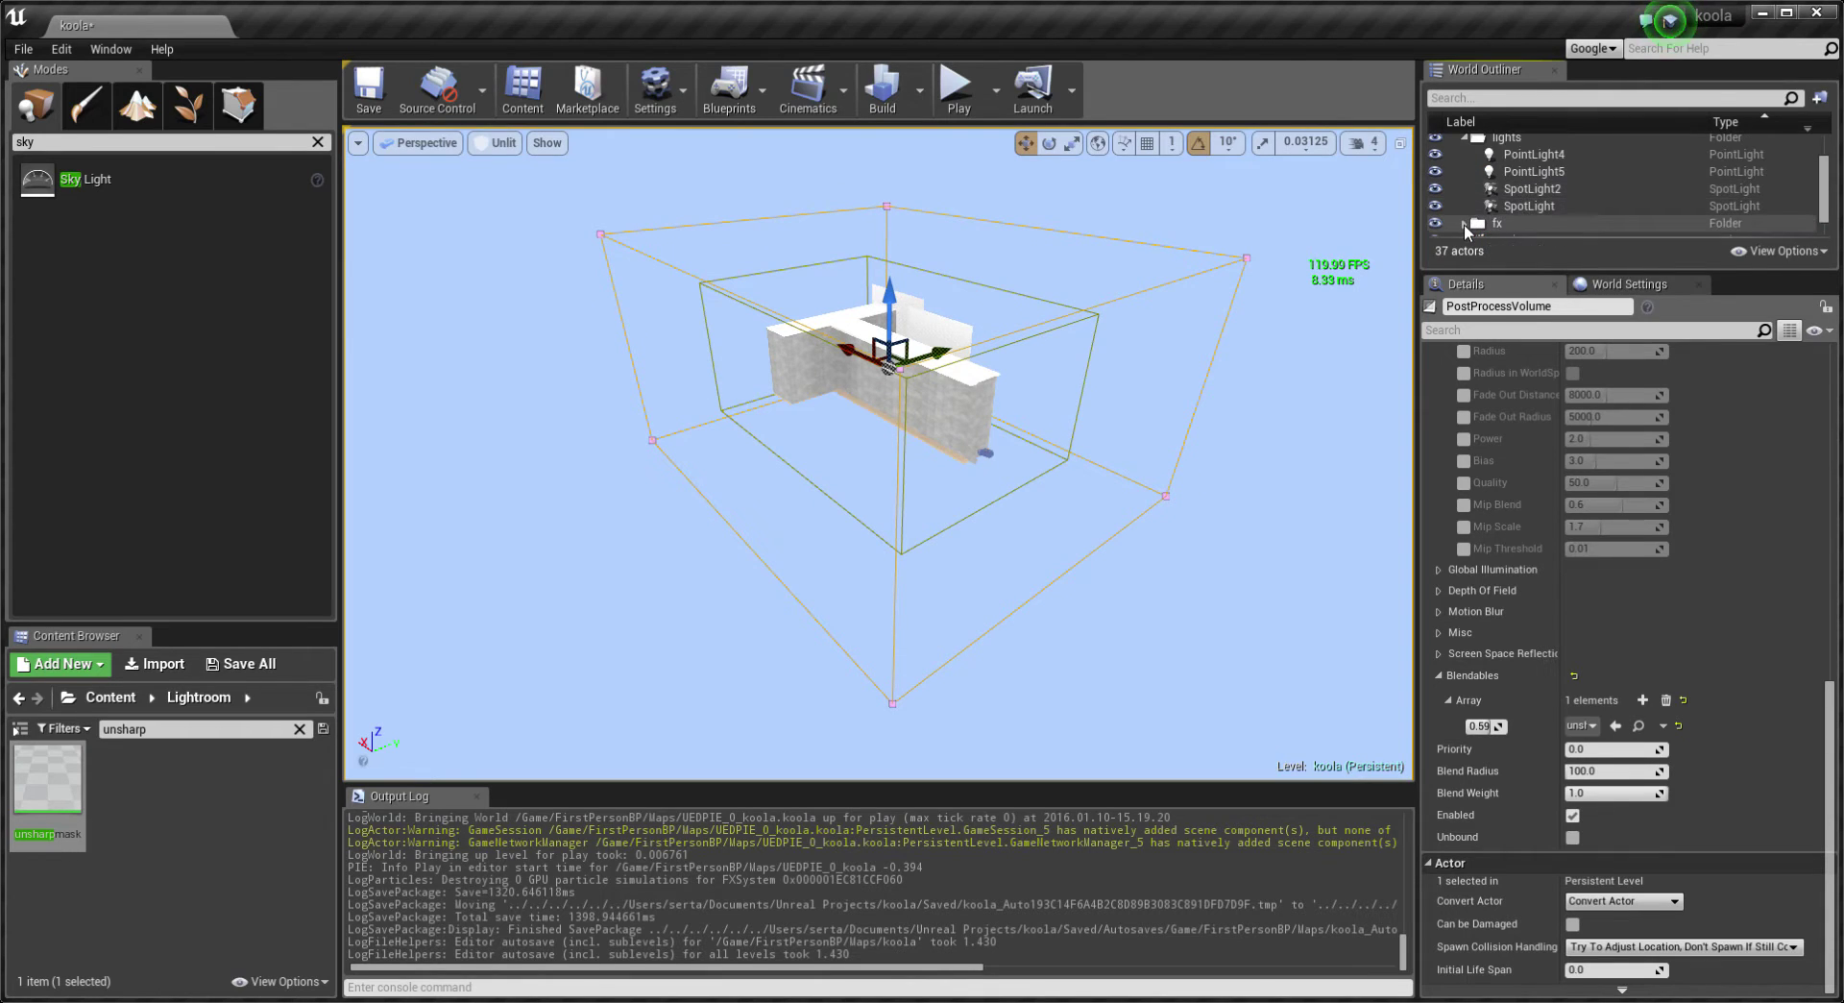
pyautogui.click(1463, 137)
pyautogui.click(1463, 210)
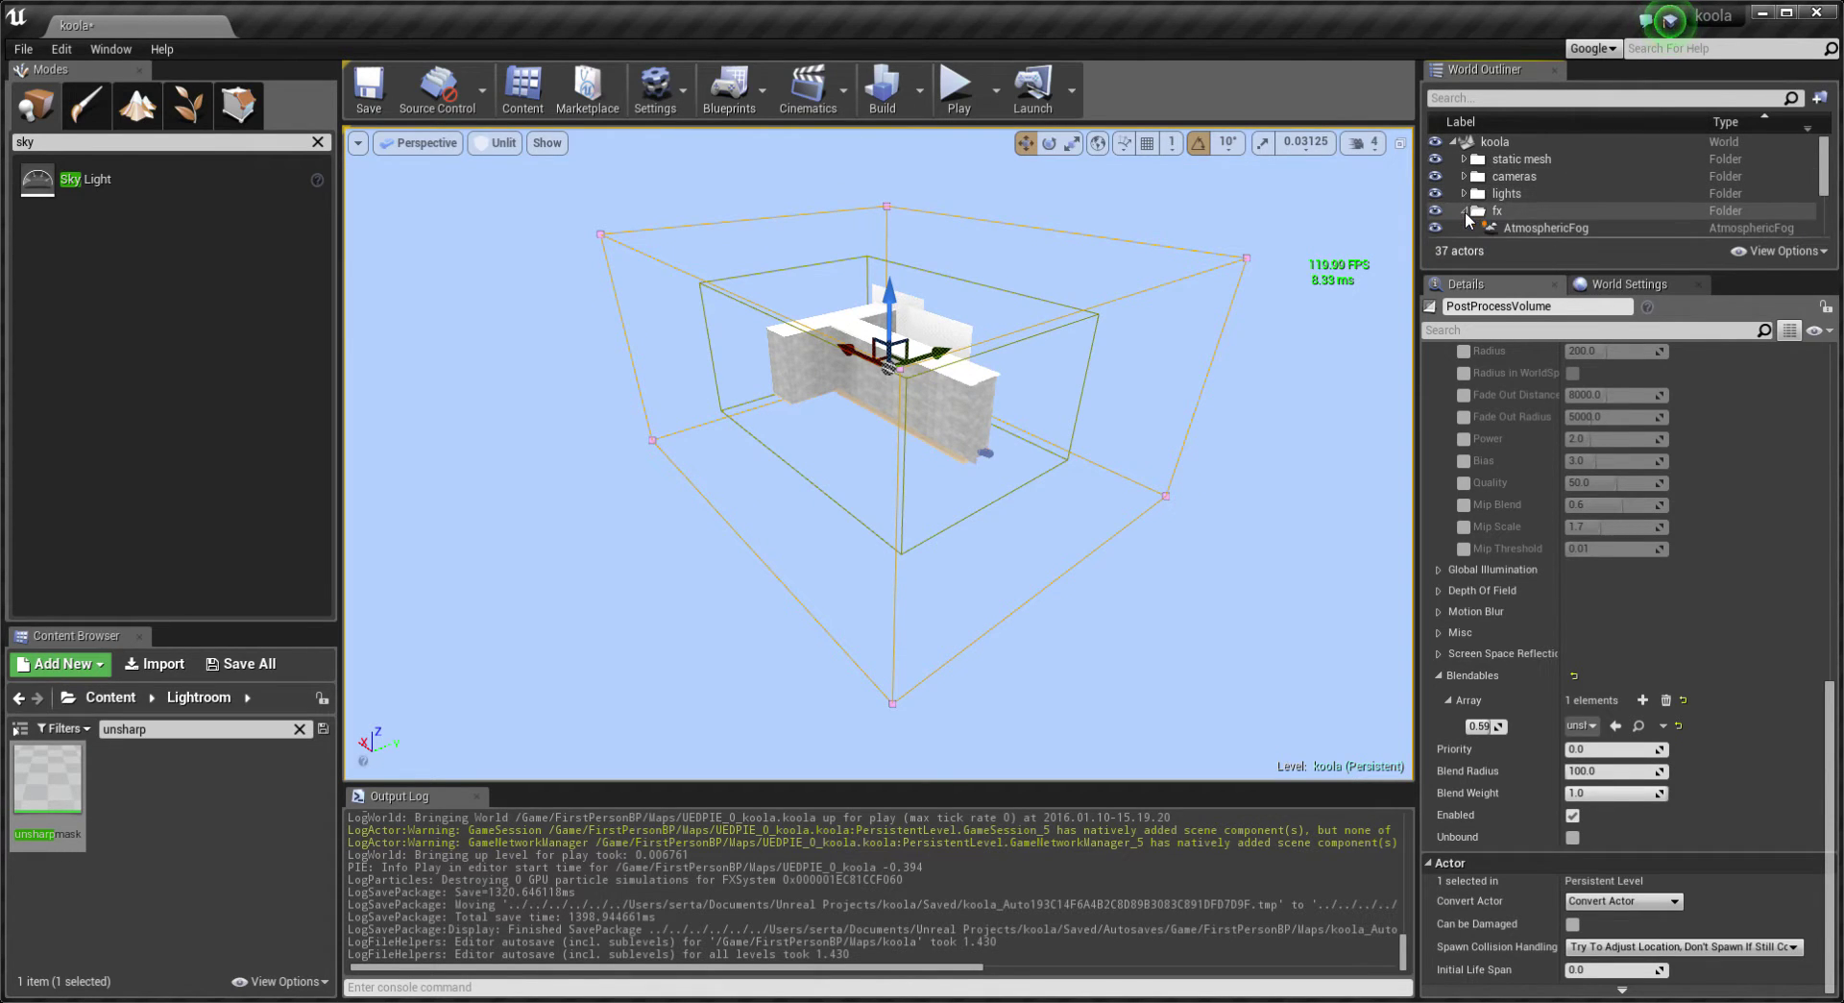
pyautogui.scroll(-1, 1484, 207)
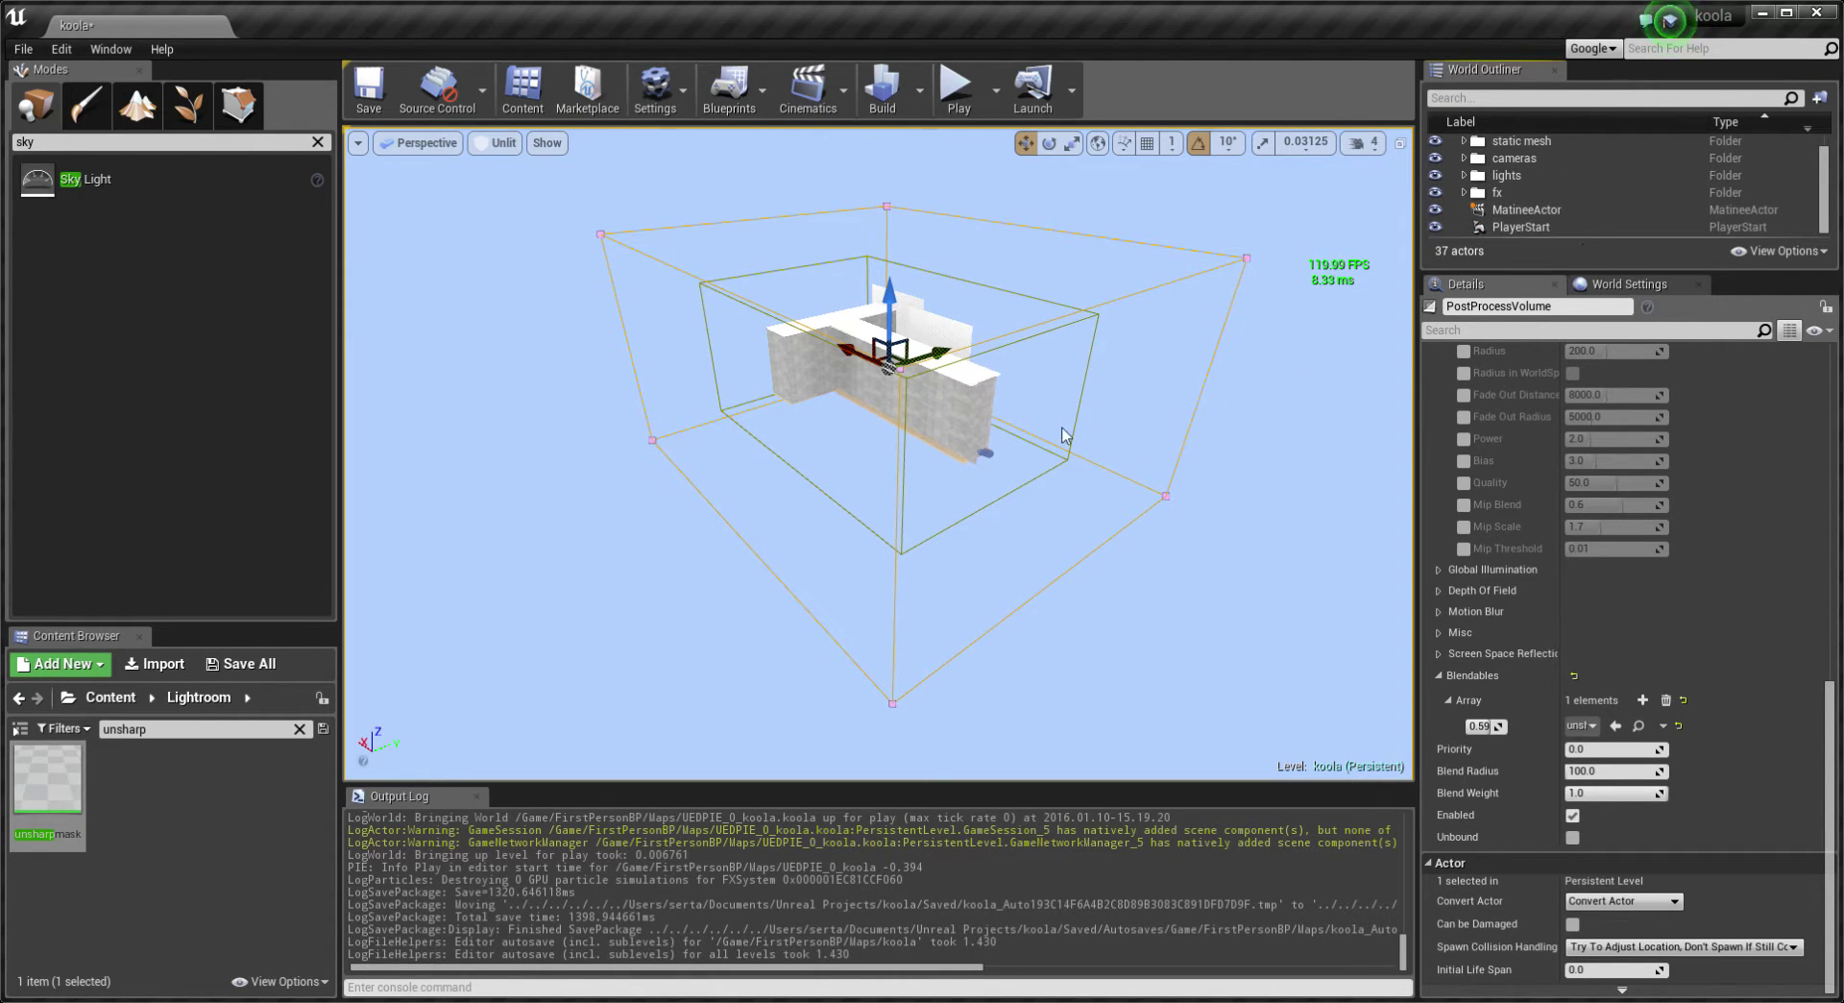
pyautogui.keyDown('alt'); pyautogui.moveTo(1063, 435); pyautogui.dragTo(1116, 363); pyautogui.keyUp('alt')
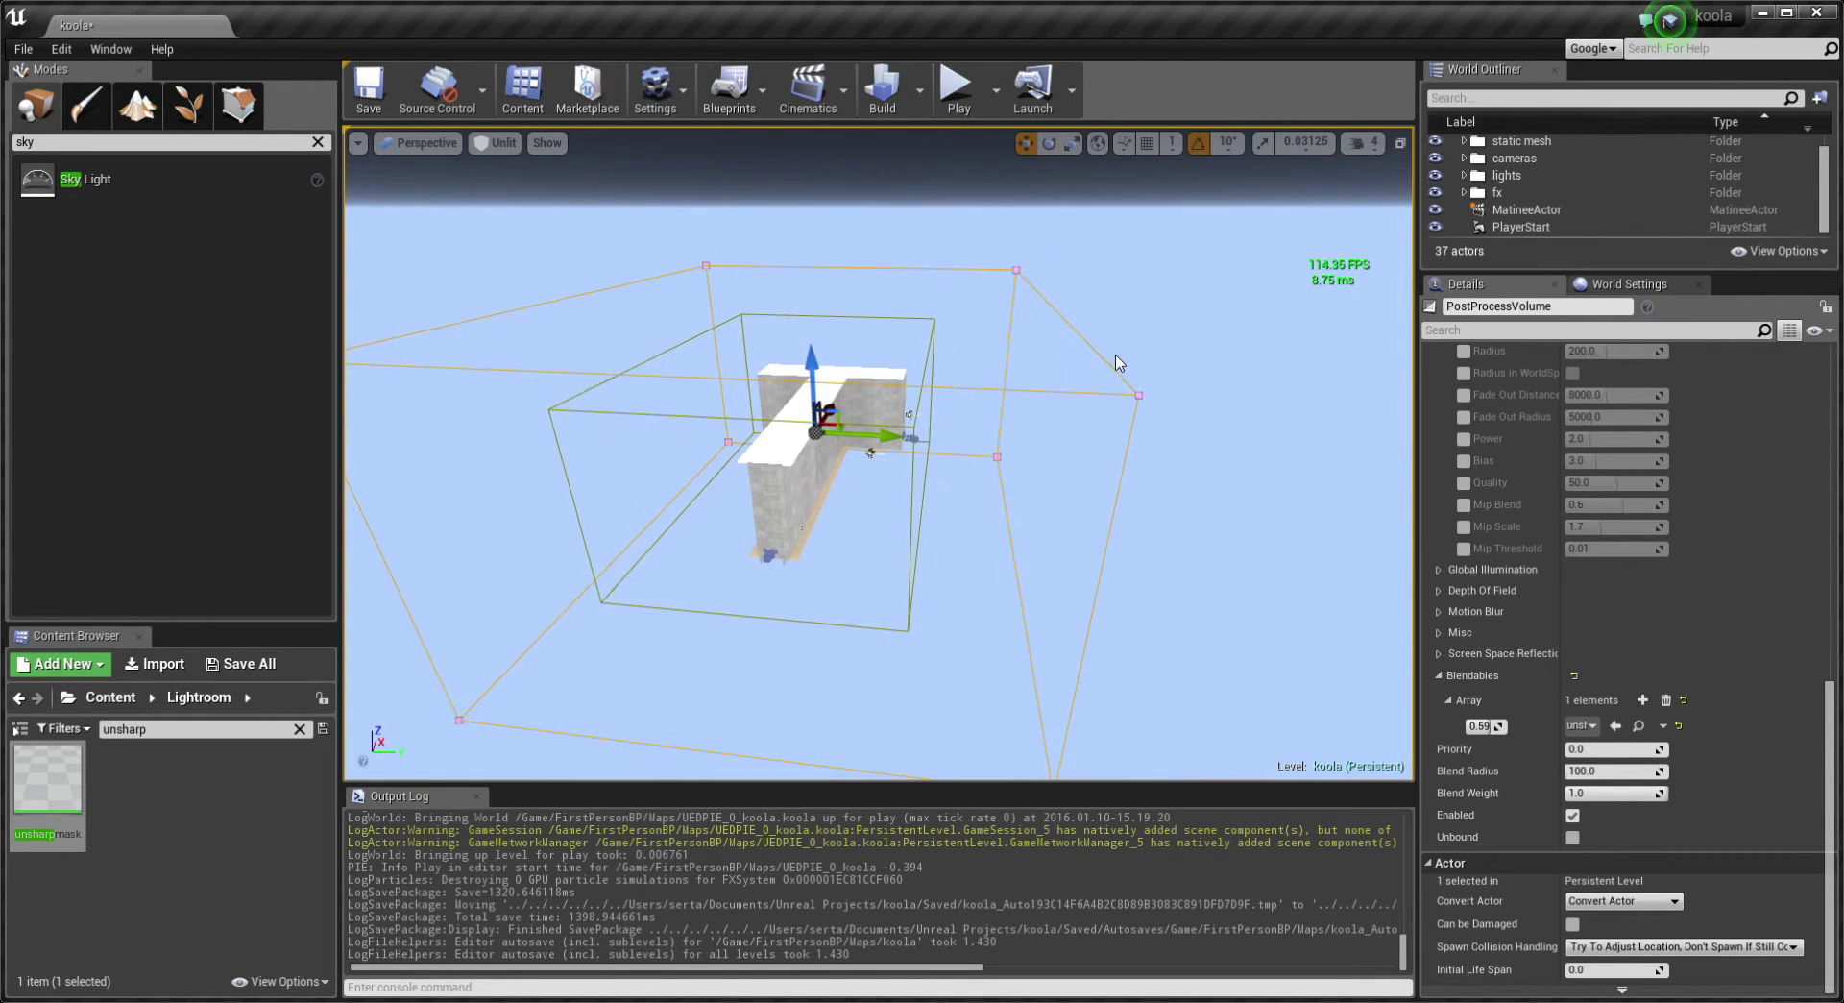
# Select the PostProcessVolume, then the 8.75 × 6.0 × 4.0 LightmassImportanceVolume, and move in toward the walls.
pyautogui.click(1118, 373)
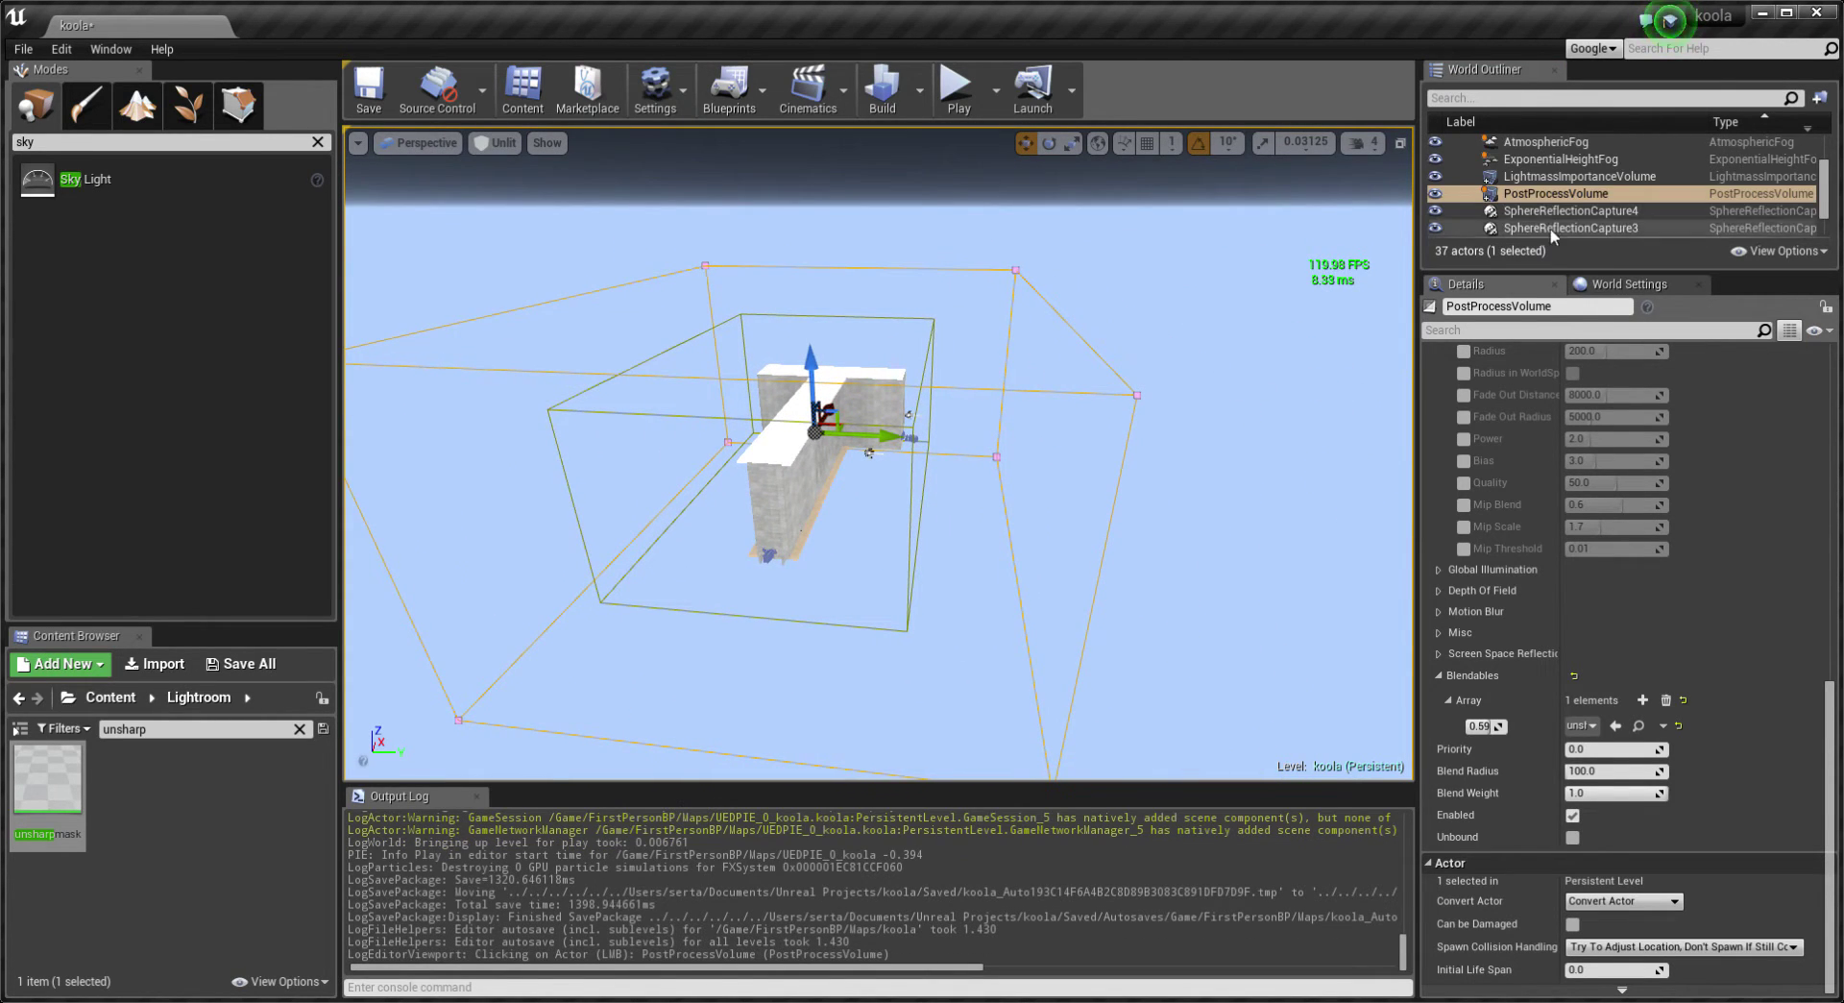
pyautogui.click(940, 362)
pyautogui.keyDown('alt'); pyautogui.moveTo(940, 362); pyautogui.dragTo(1018, 355); pyautogui.keyUp('alt')
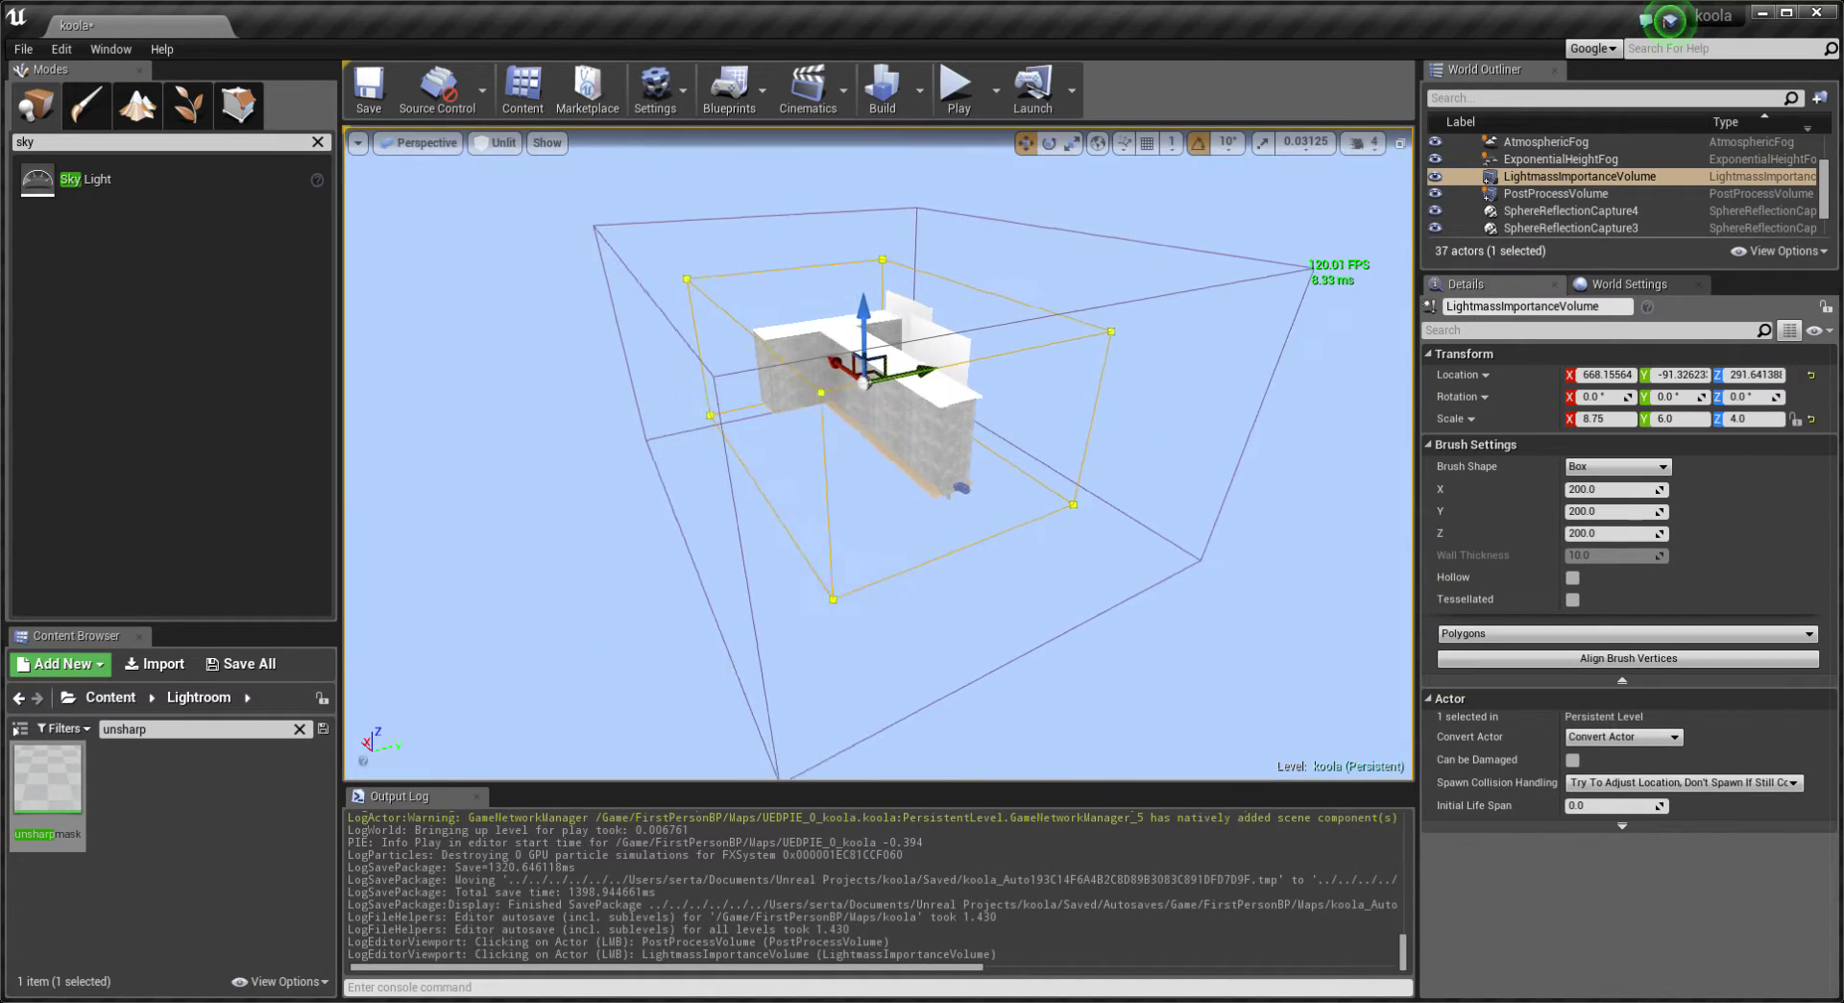
pyautogui.moveTo(1018, 355); pyautogui.dragTo(1018, 355, button='right')
pyautogui.scroll(5, 1537, 192)
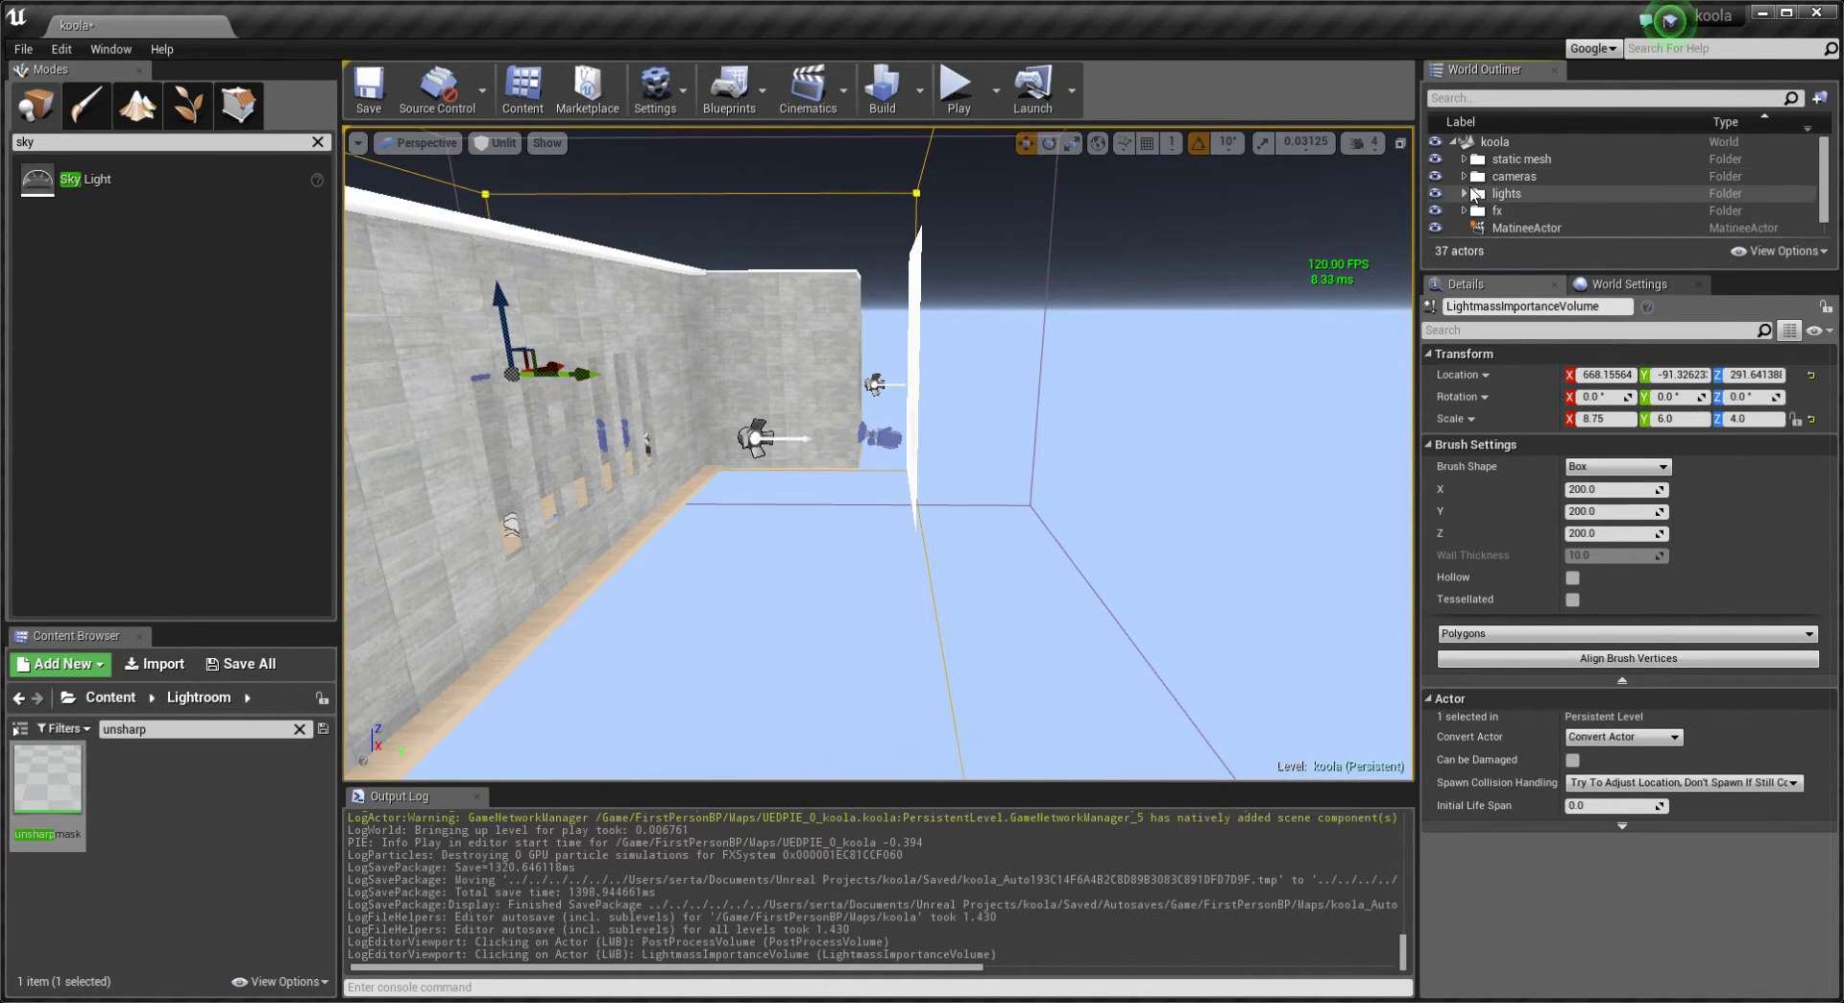
# Expand the lights folder and focus the view on SpotLight2.
pyautogui.click(1465, 193)
pyautogui.scroll(-3, 1526, 173)
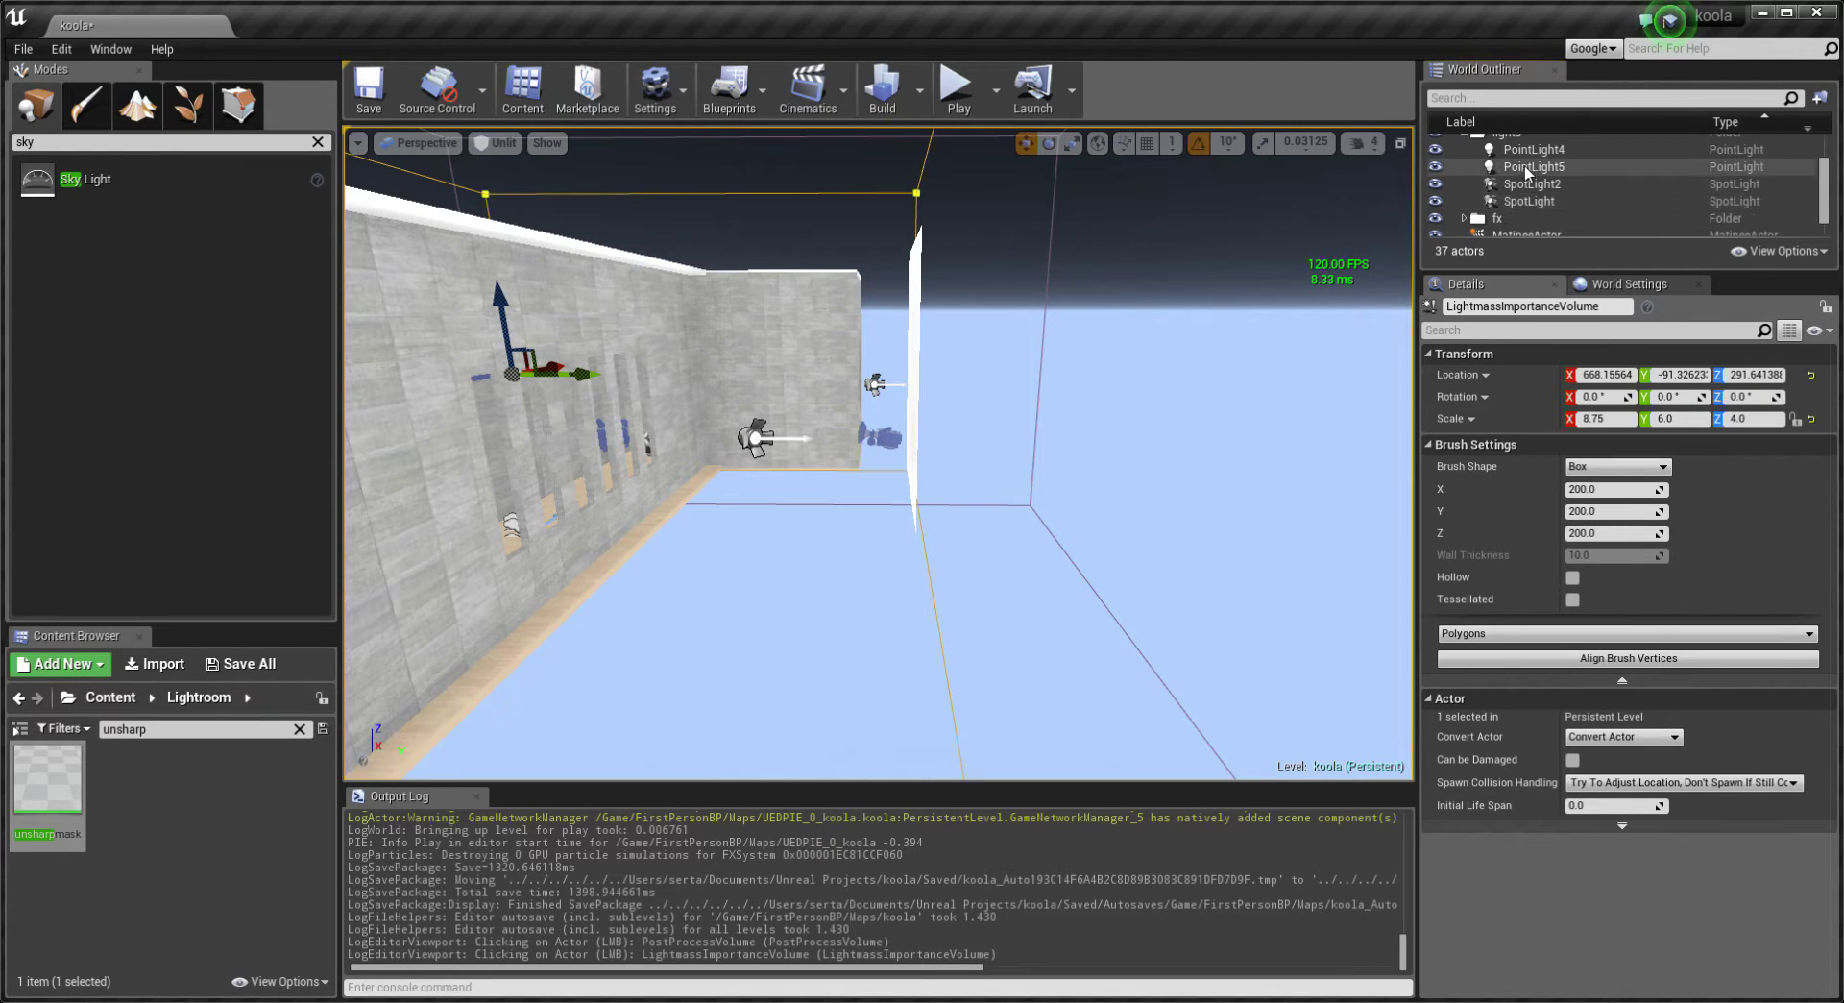
pyautogui.doubleClick(1532, 183)
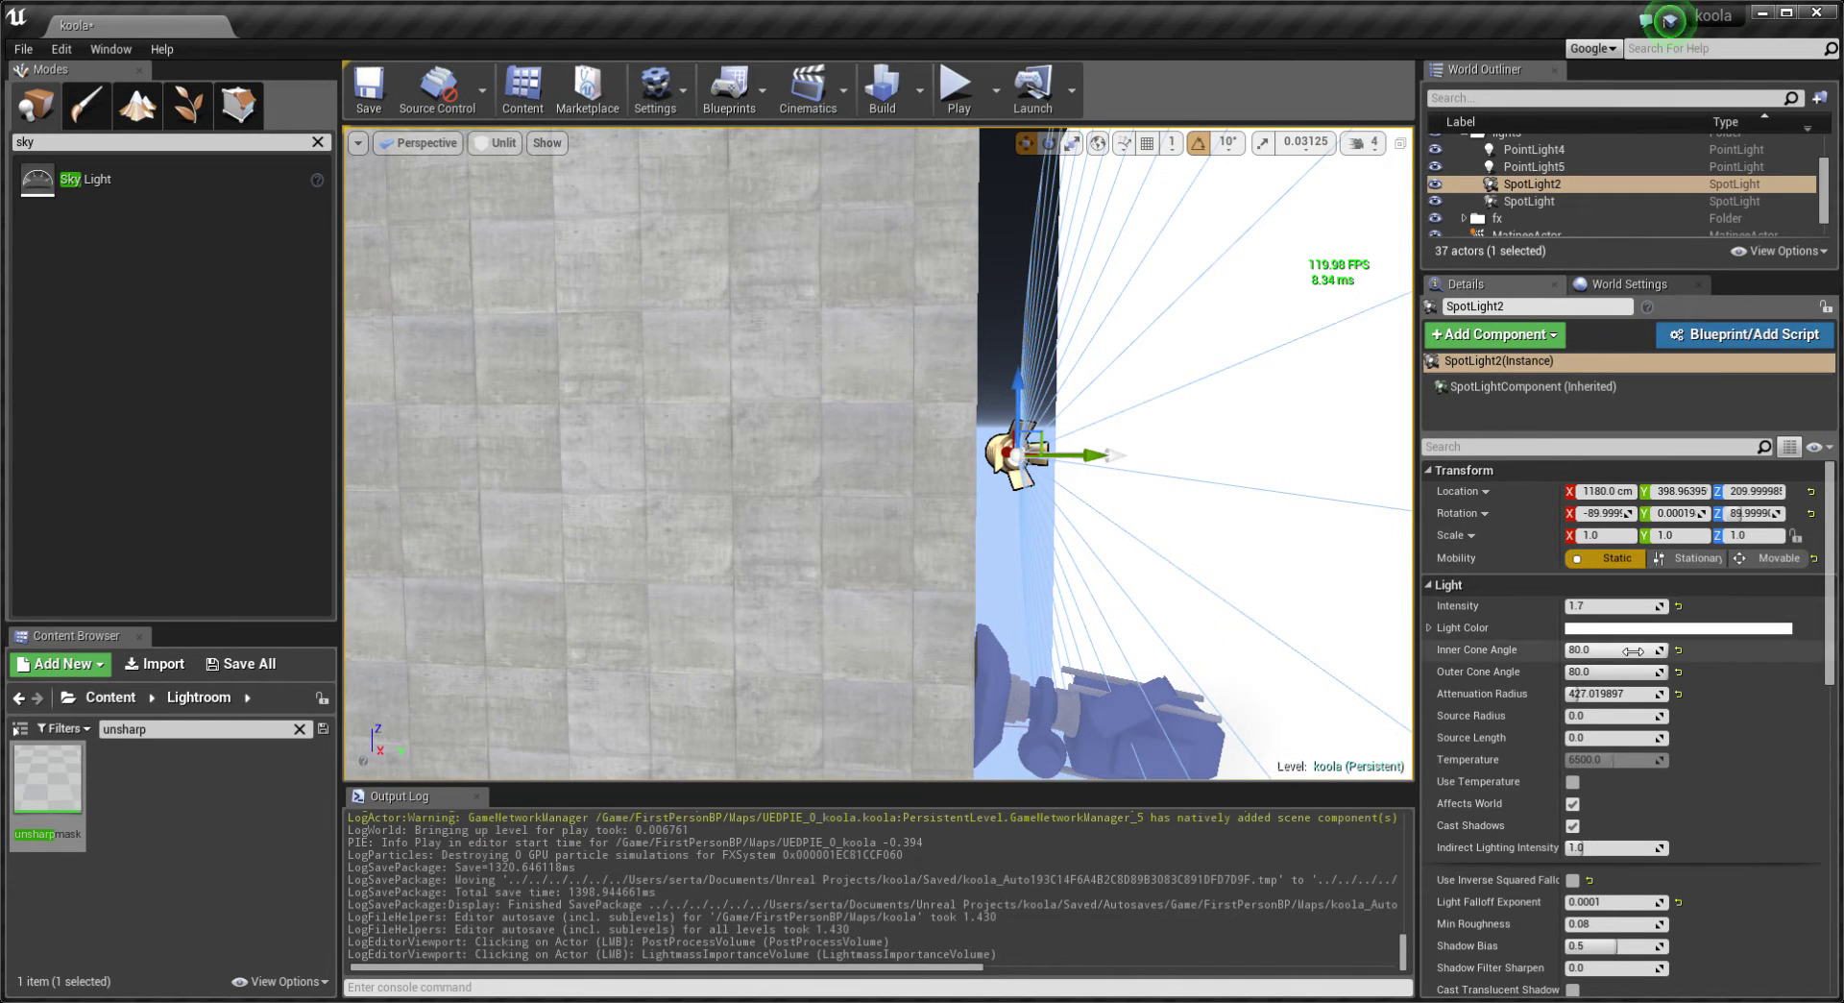
# Review SpotLight2's intensity 1.7, 80° cone angles and 427 attenuation radius, framing the spotlight.
pyautogui.scroll(-1, 1627, 658)
pyautogui.click(1613, 577)
pyautogui.click(1635, 624)
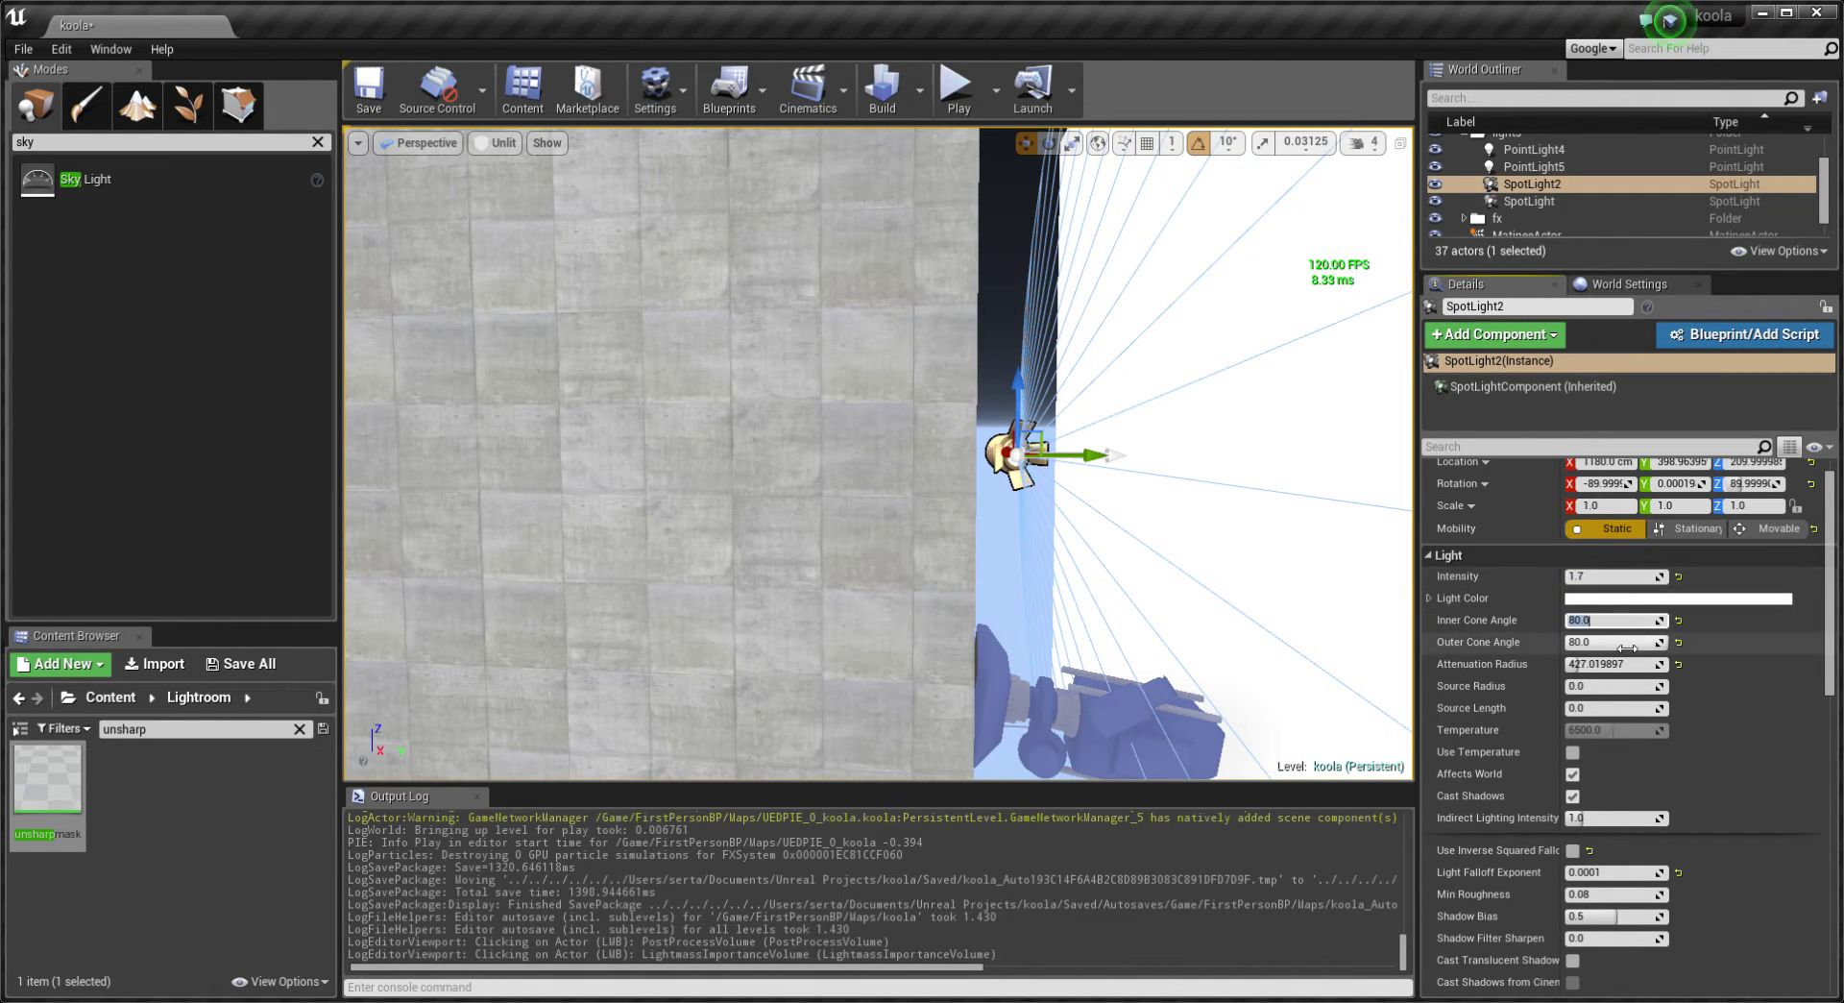
pyautogui.click(1613, 664)
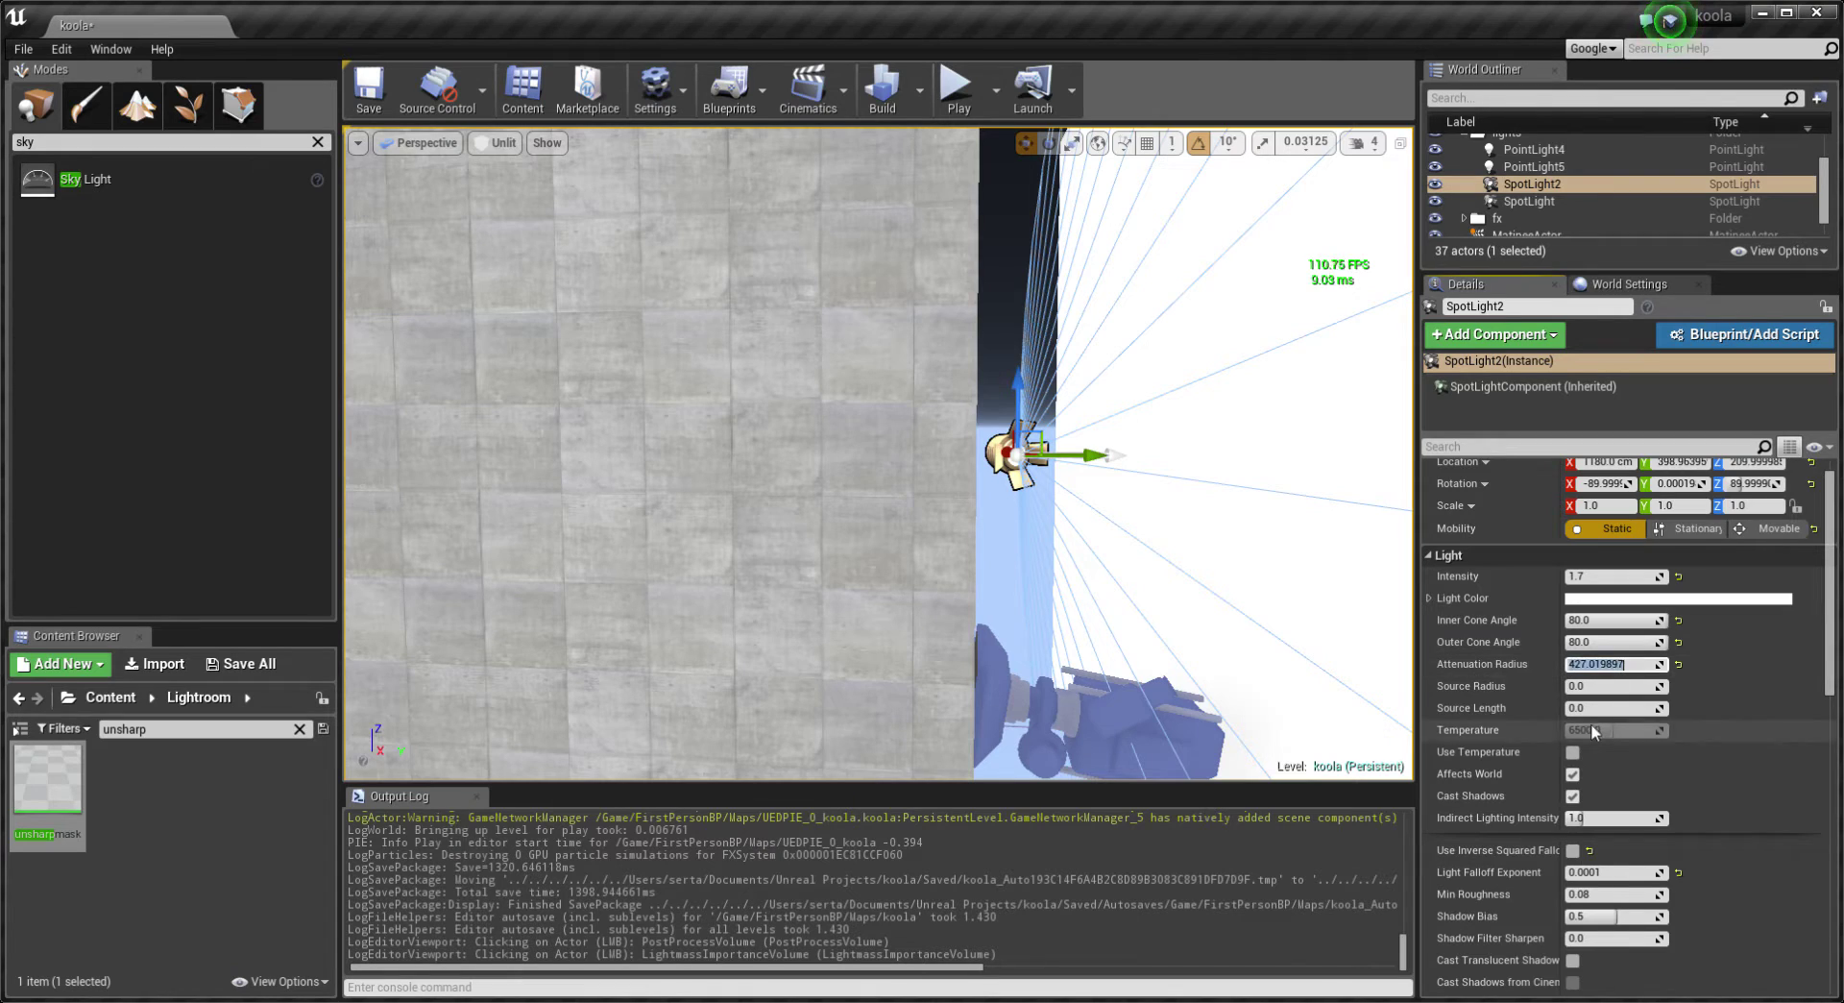
pyautogui.scroll(-2, 1590, 723)
pyautogui.click(1617, 758)
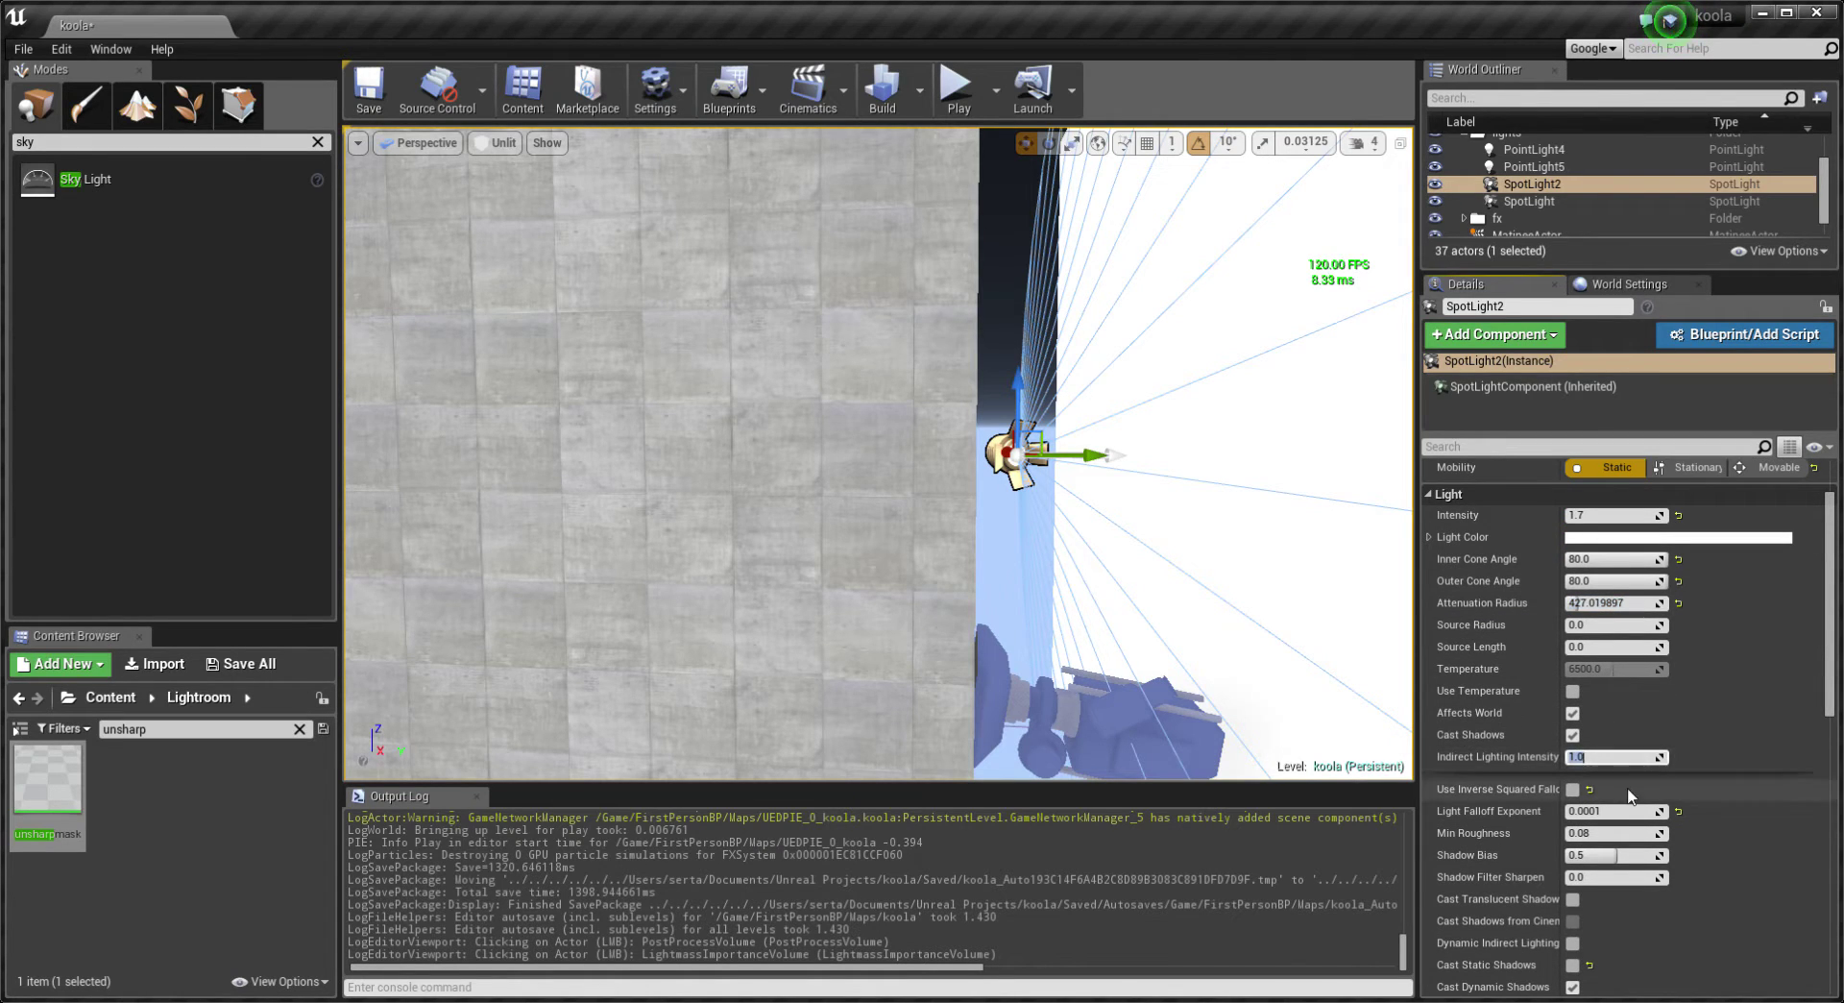
pyautogui.scroll(-2, 1618, 755)
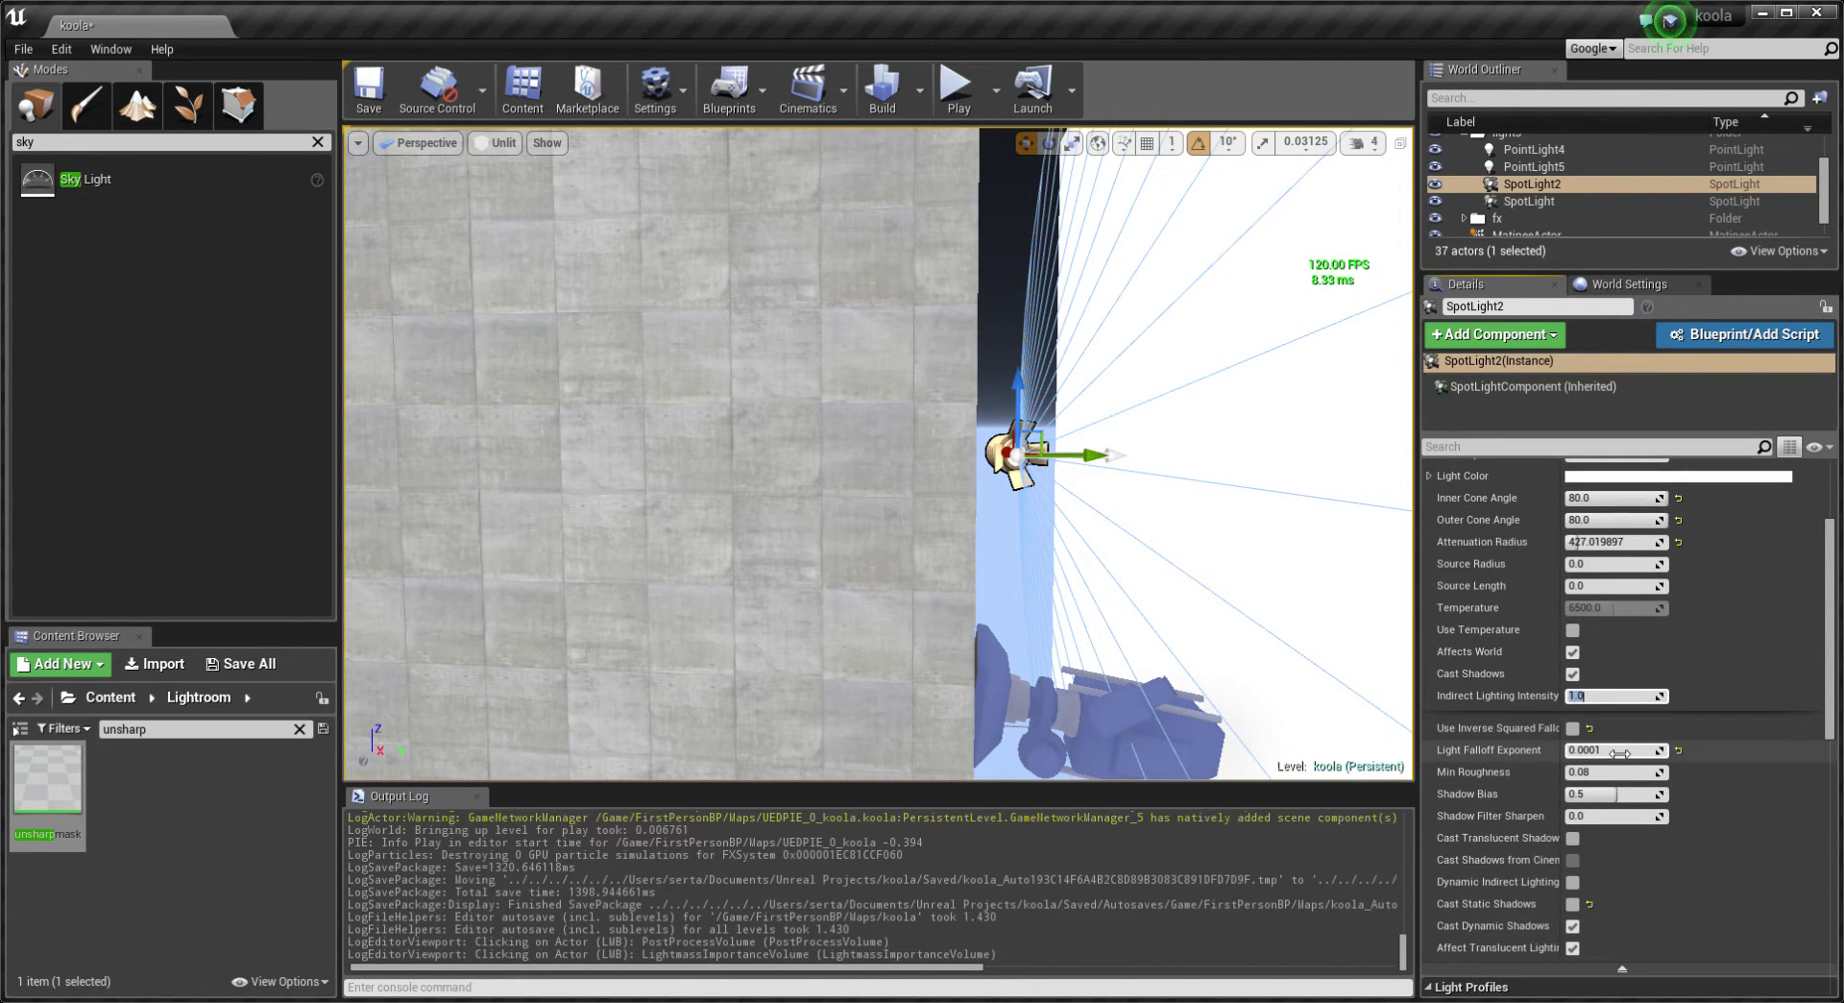
pyautogui.scroll(-7, 1653, 761)
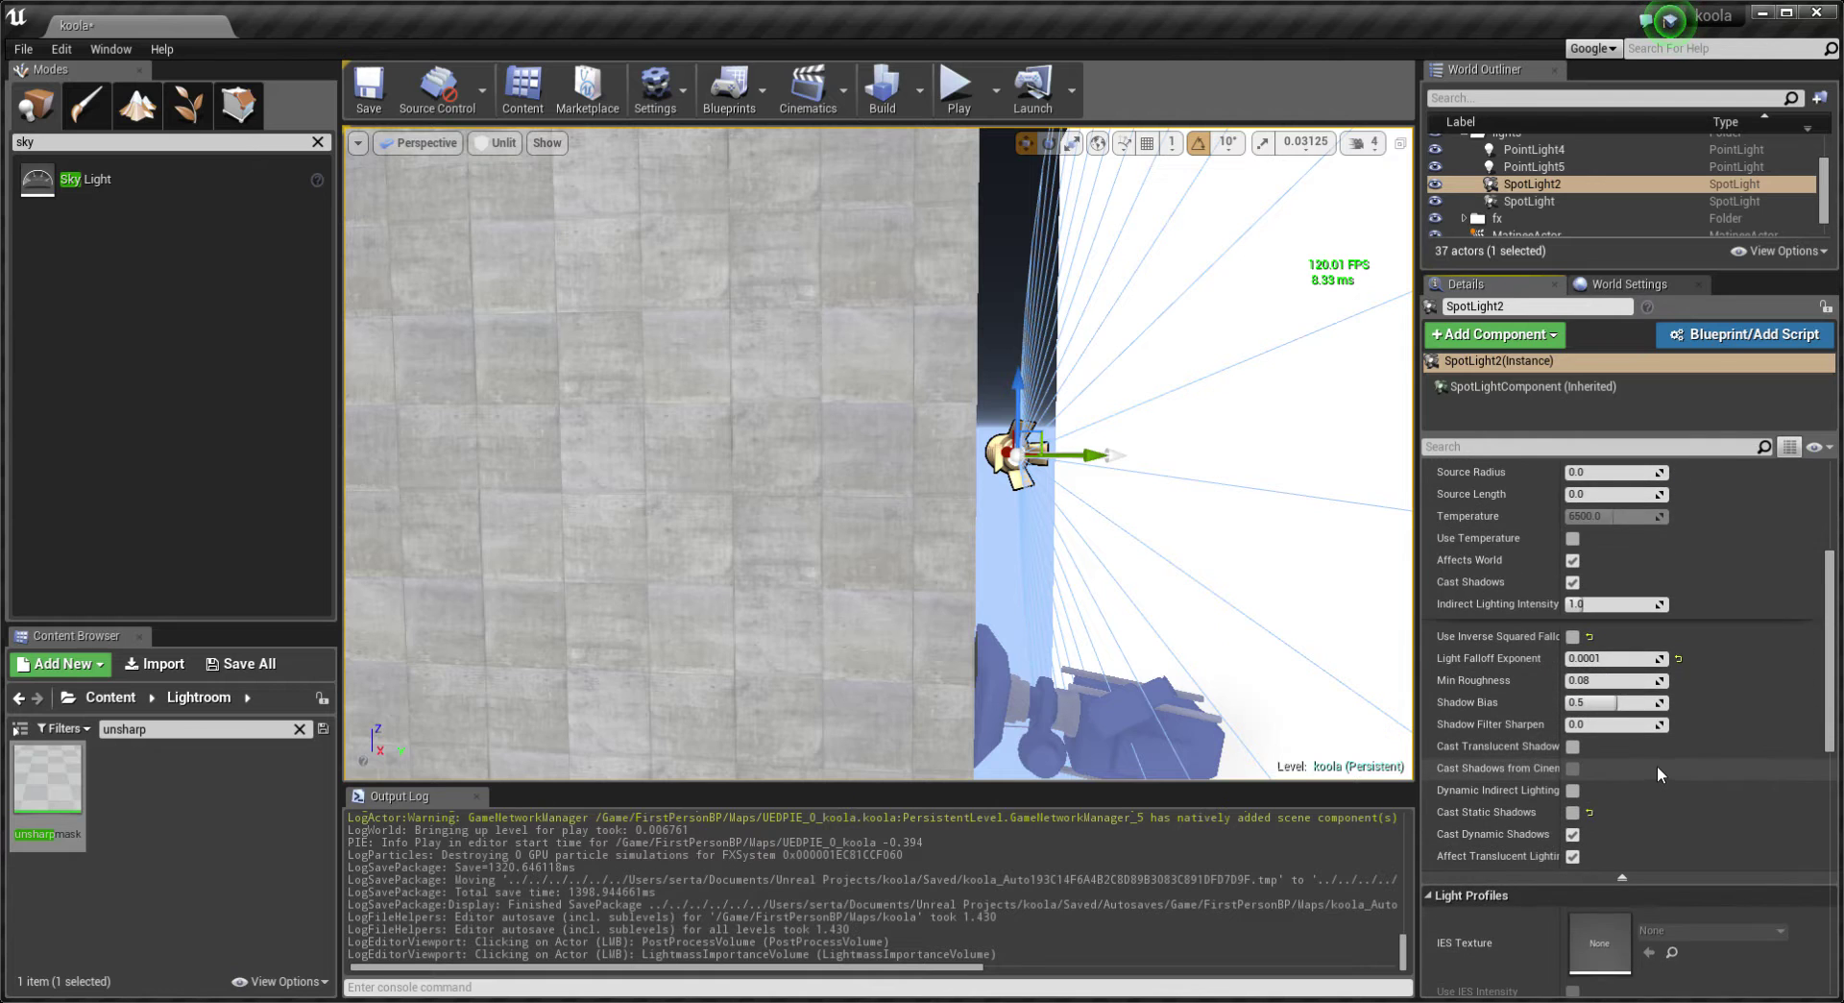
pyautogui.scroll(-1, 1646, 757)
pyautogui.scroll(-3, 1646, 757)
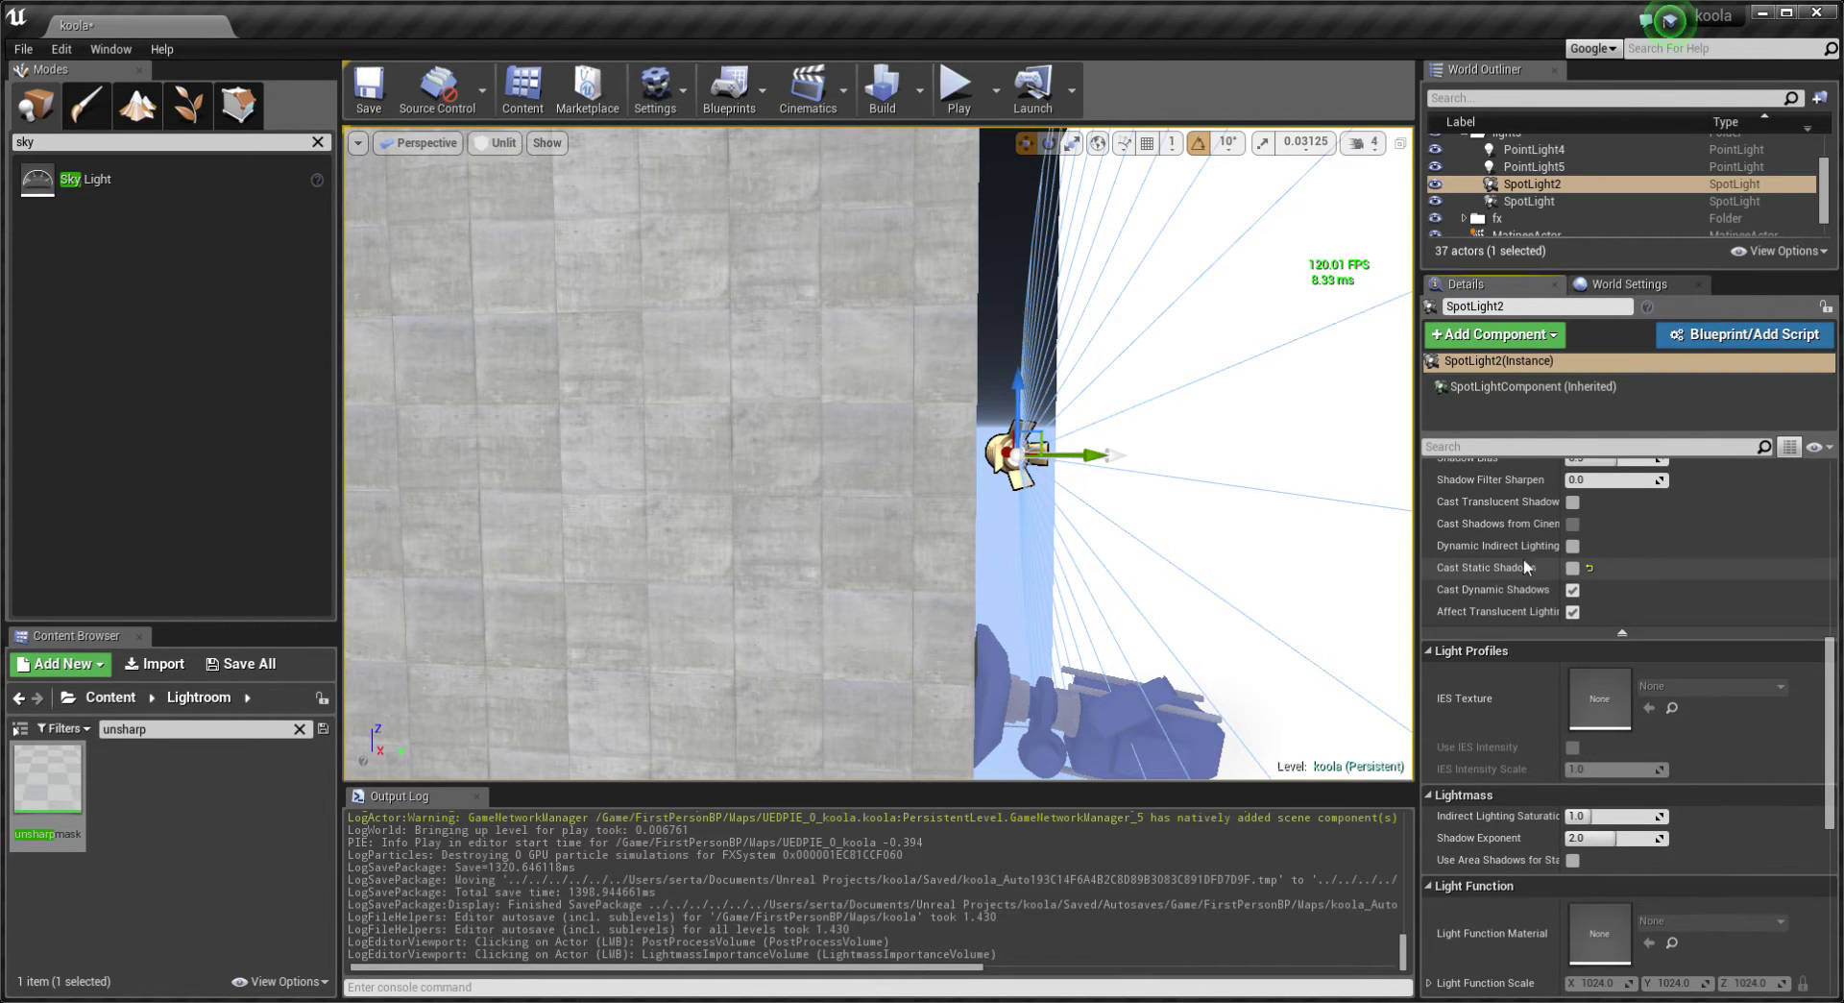
pyautogui.moveTo(1104, 518)
pyautogui.mouseDown(button='right')
pyautogui.moveTo(1146, 480)
pyautogui.moveTo(1124, 422)
pyautogui.mouseUp(button='right')
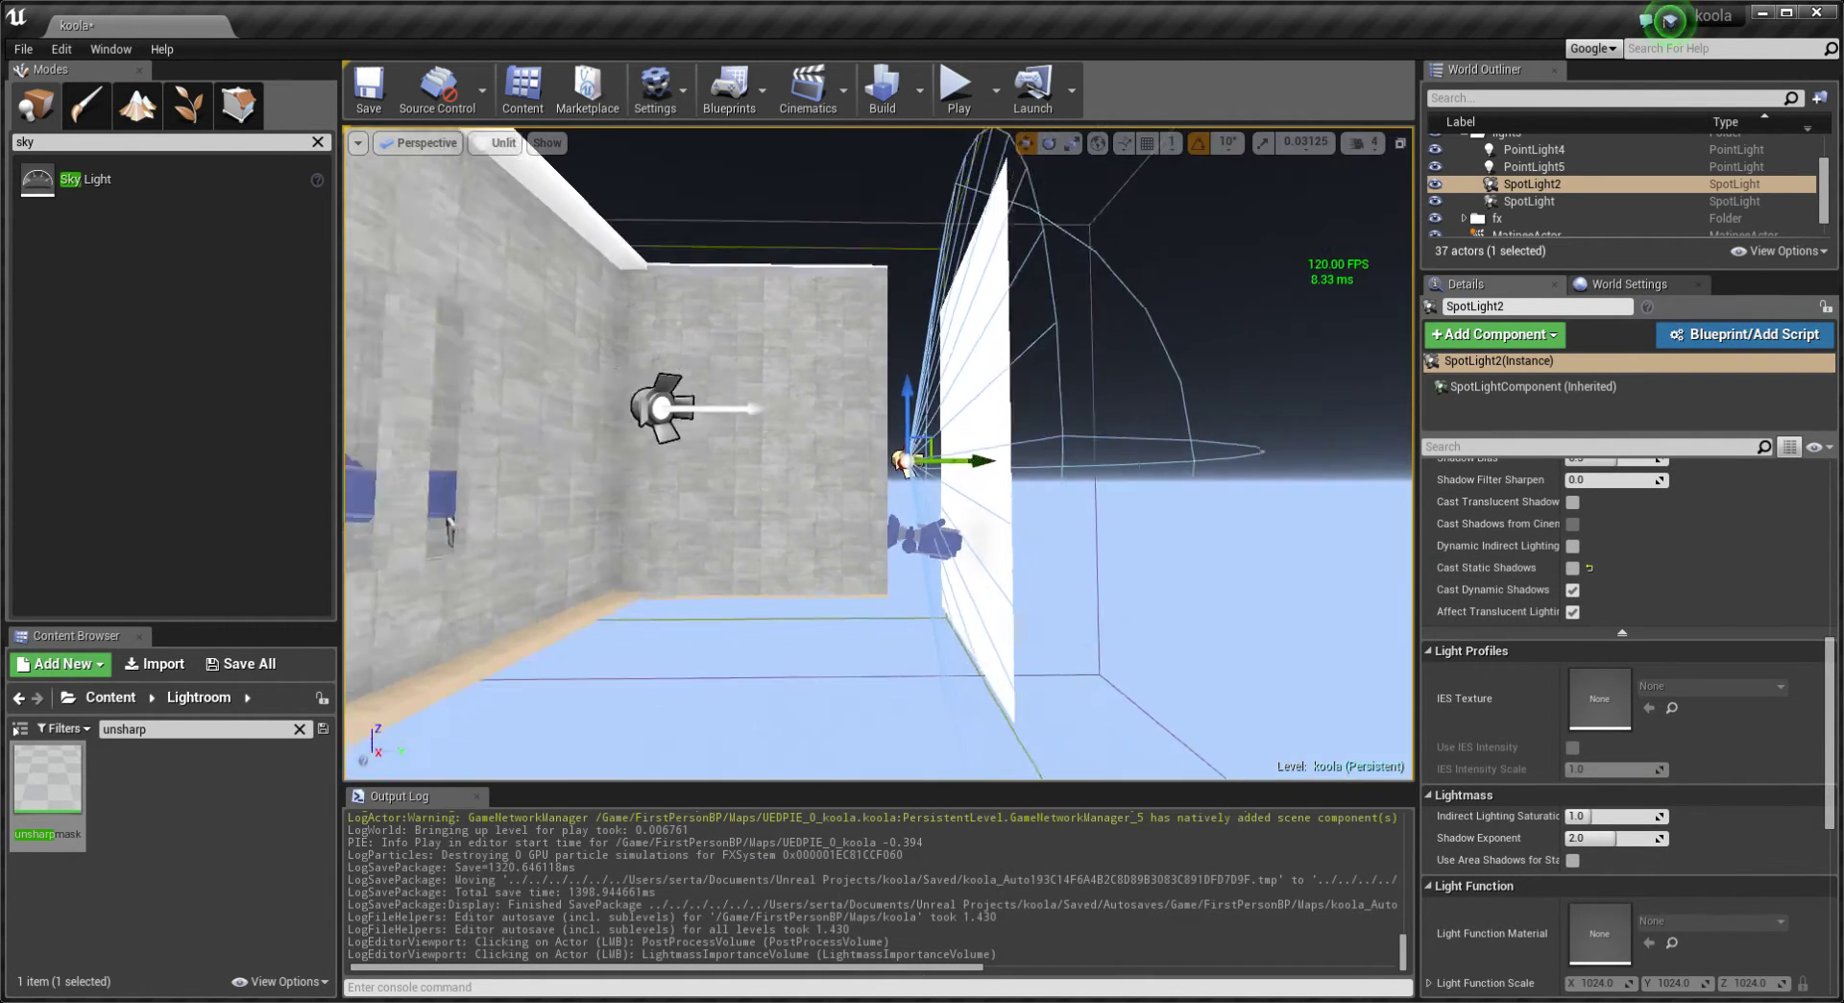
# Focus on the other spotlight, SpotLight, and scroll through its settings.
pyautogui.click(850, 446)
pyautogui.press('f')
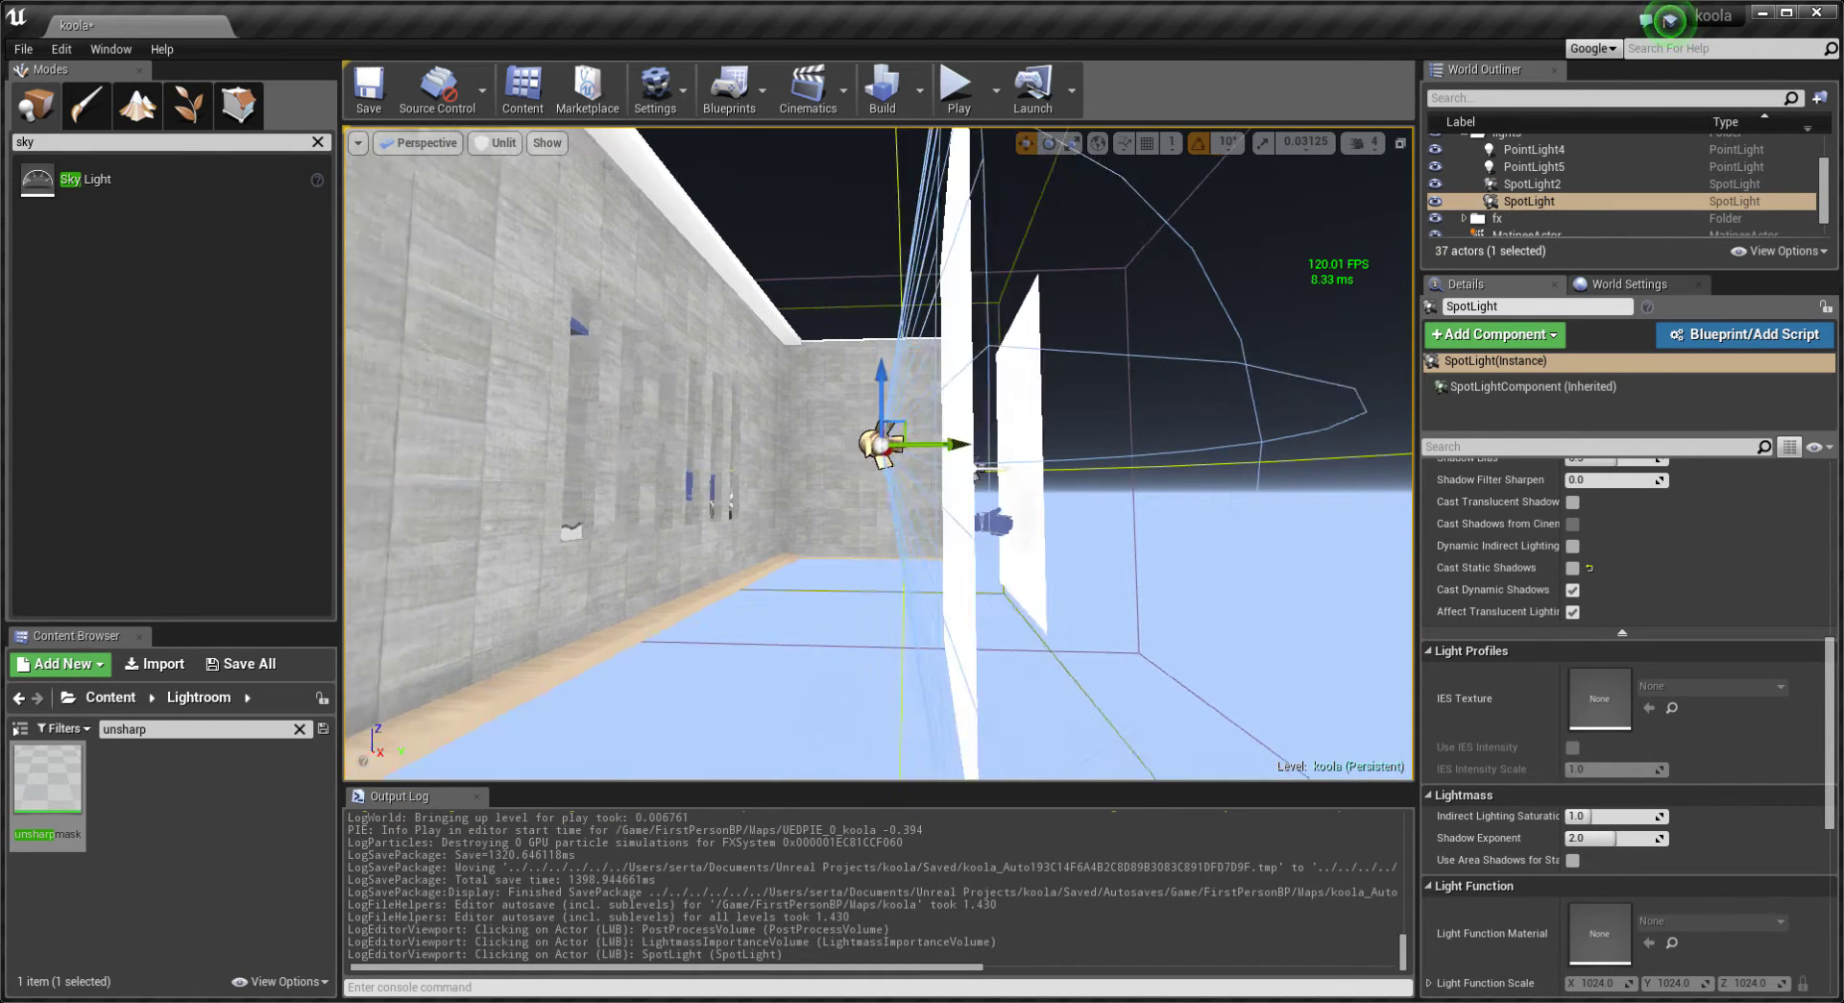
pyautogui.scroll(5, 1572, 593)
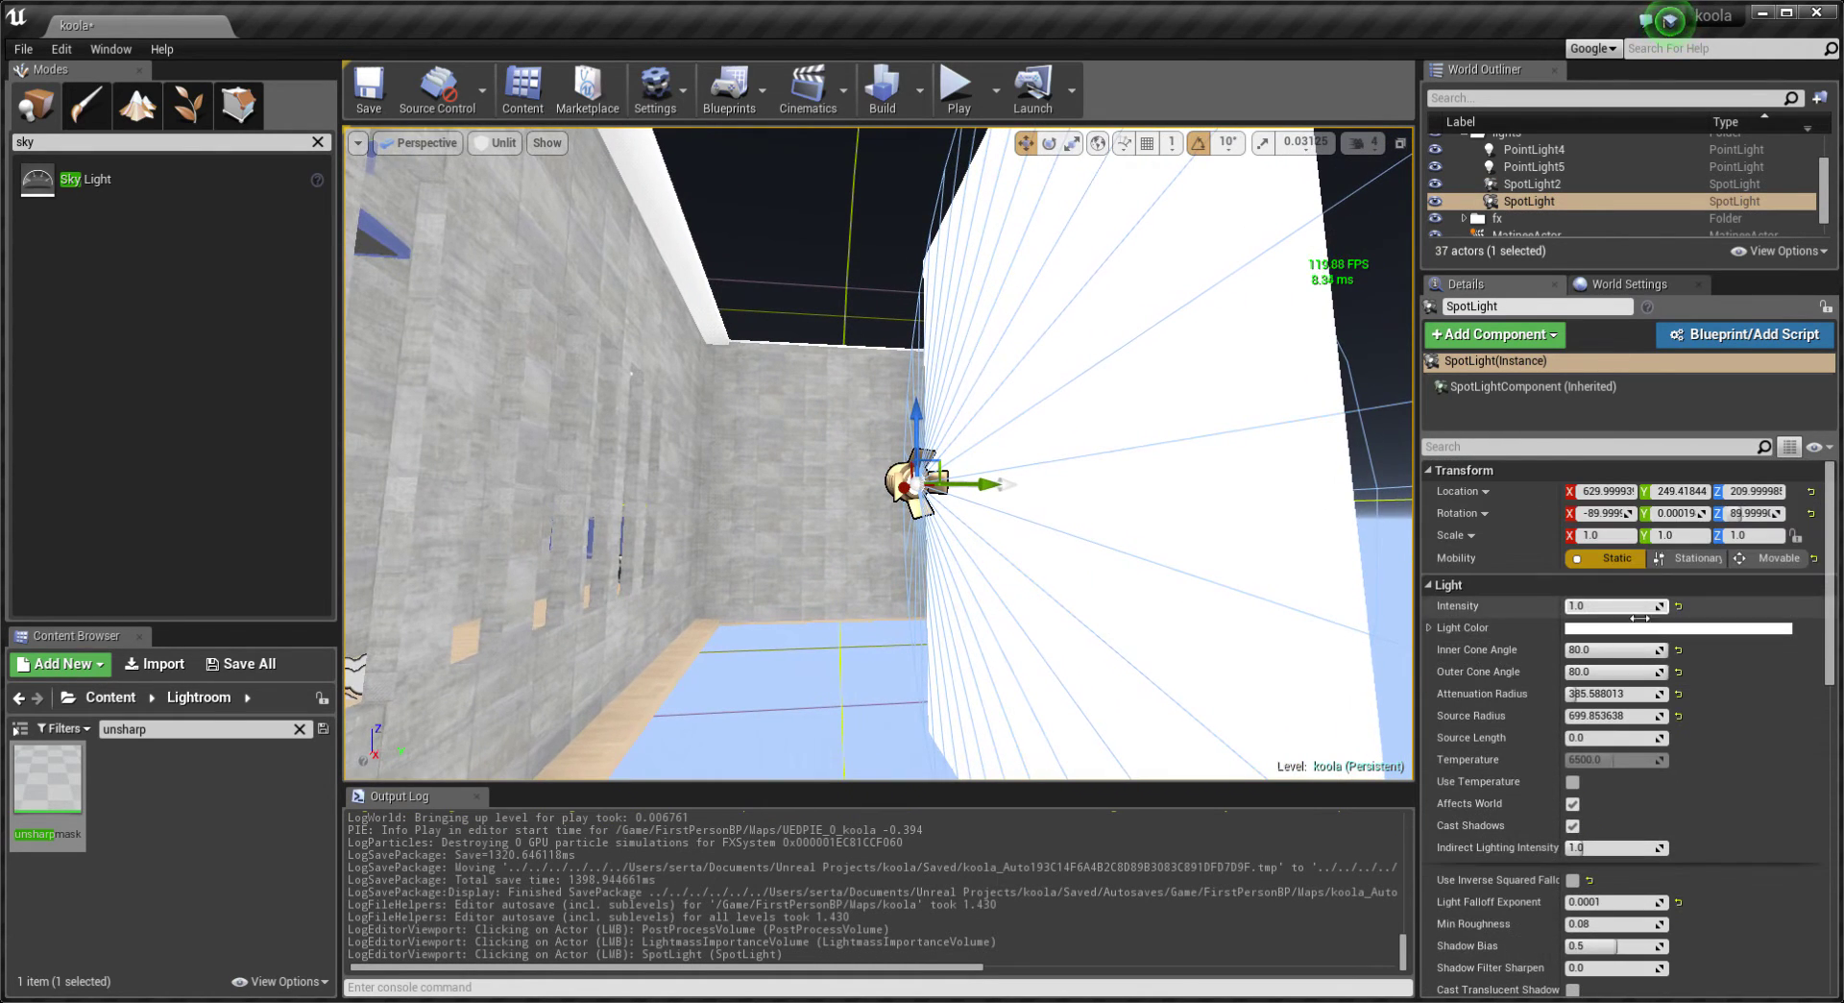
pyautogui.scroll(-3, 1617, 711)
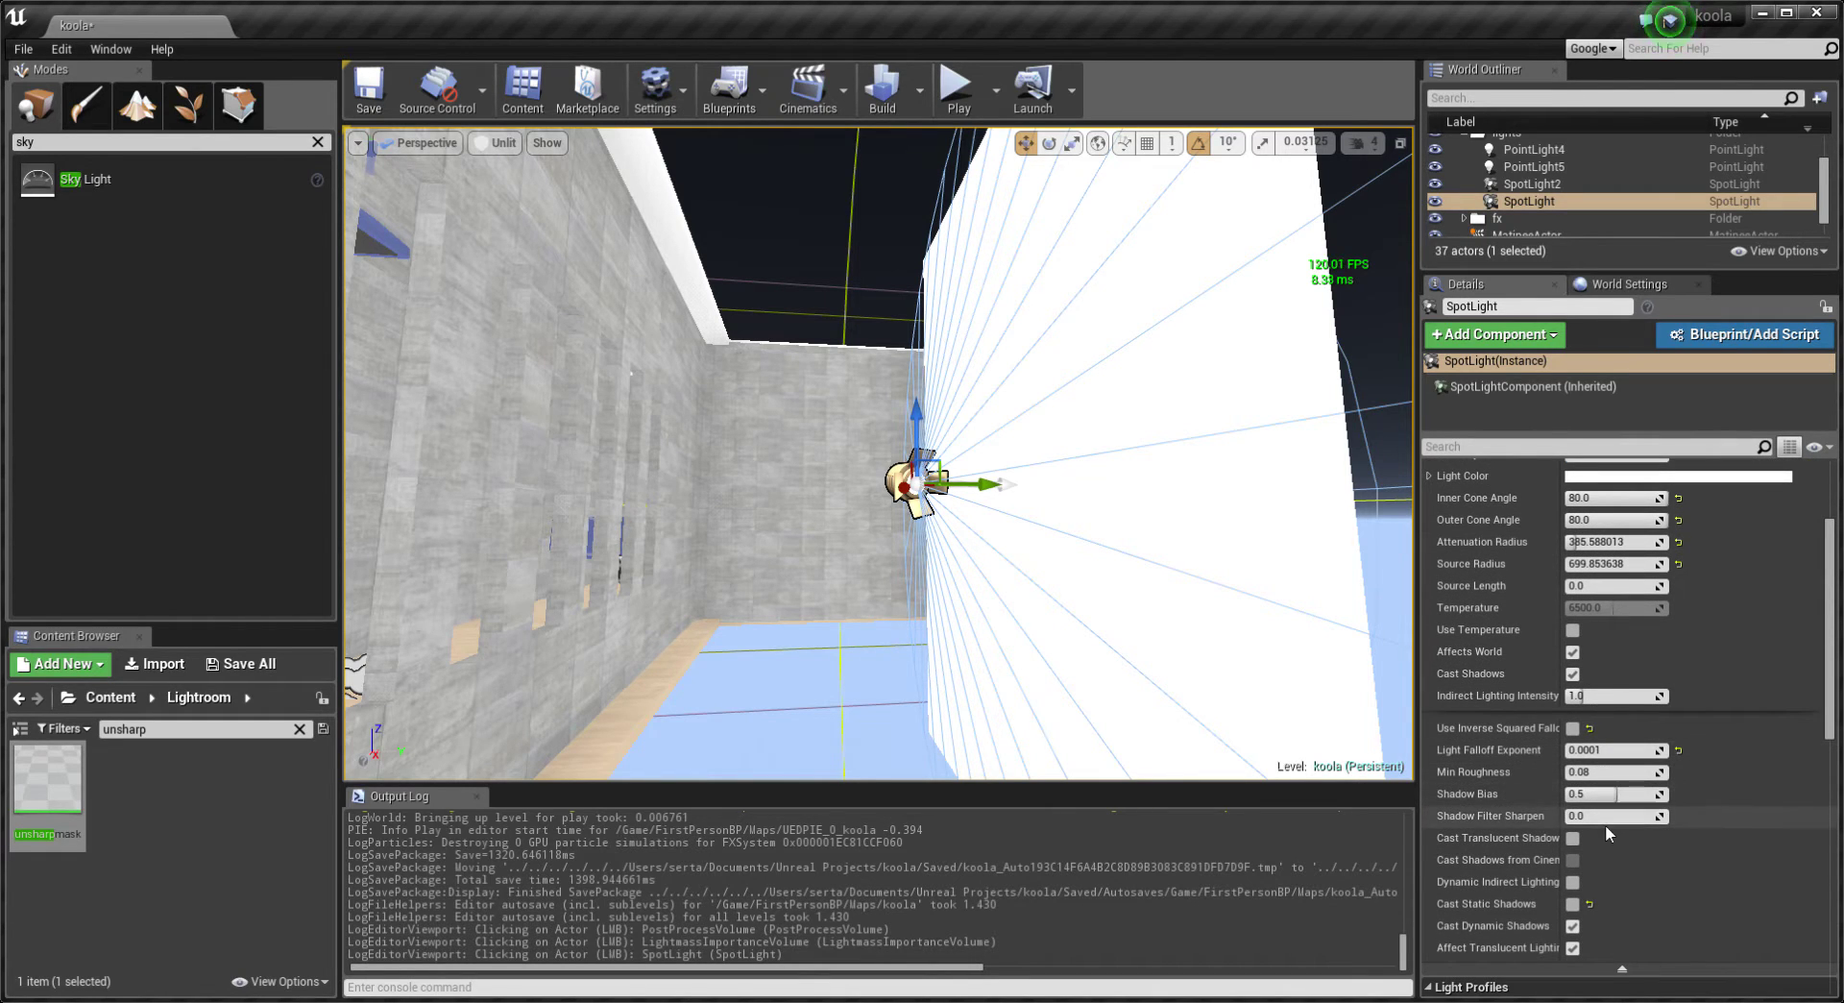
pyautogui.scroll(-2, 1608, 826)
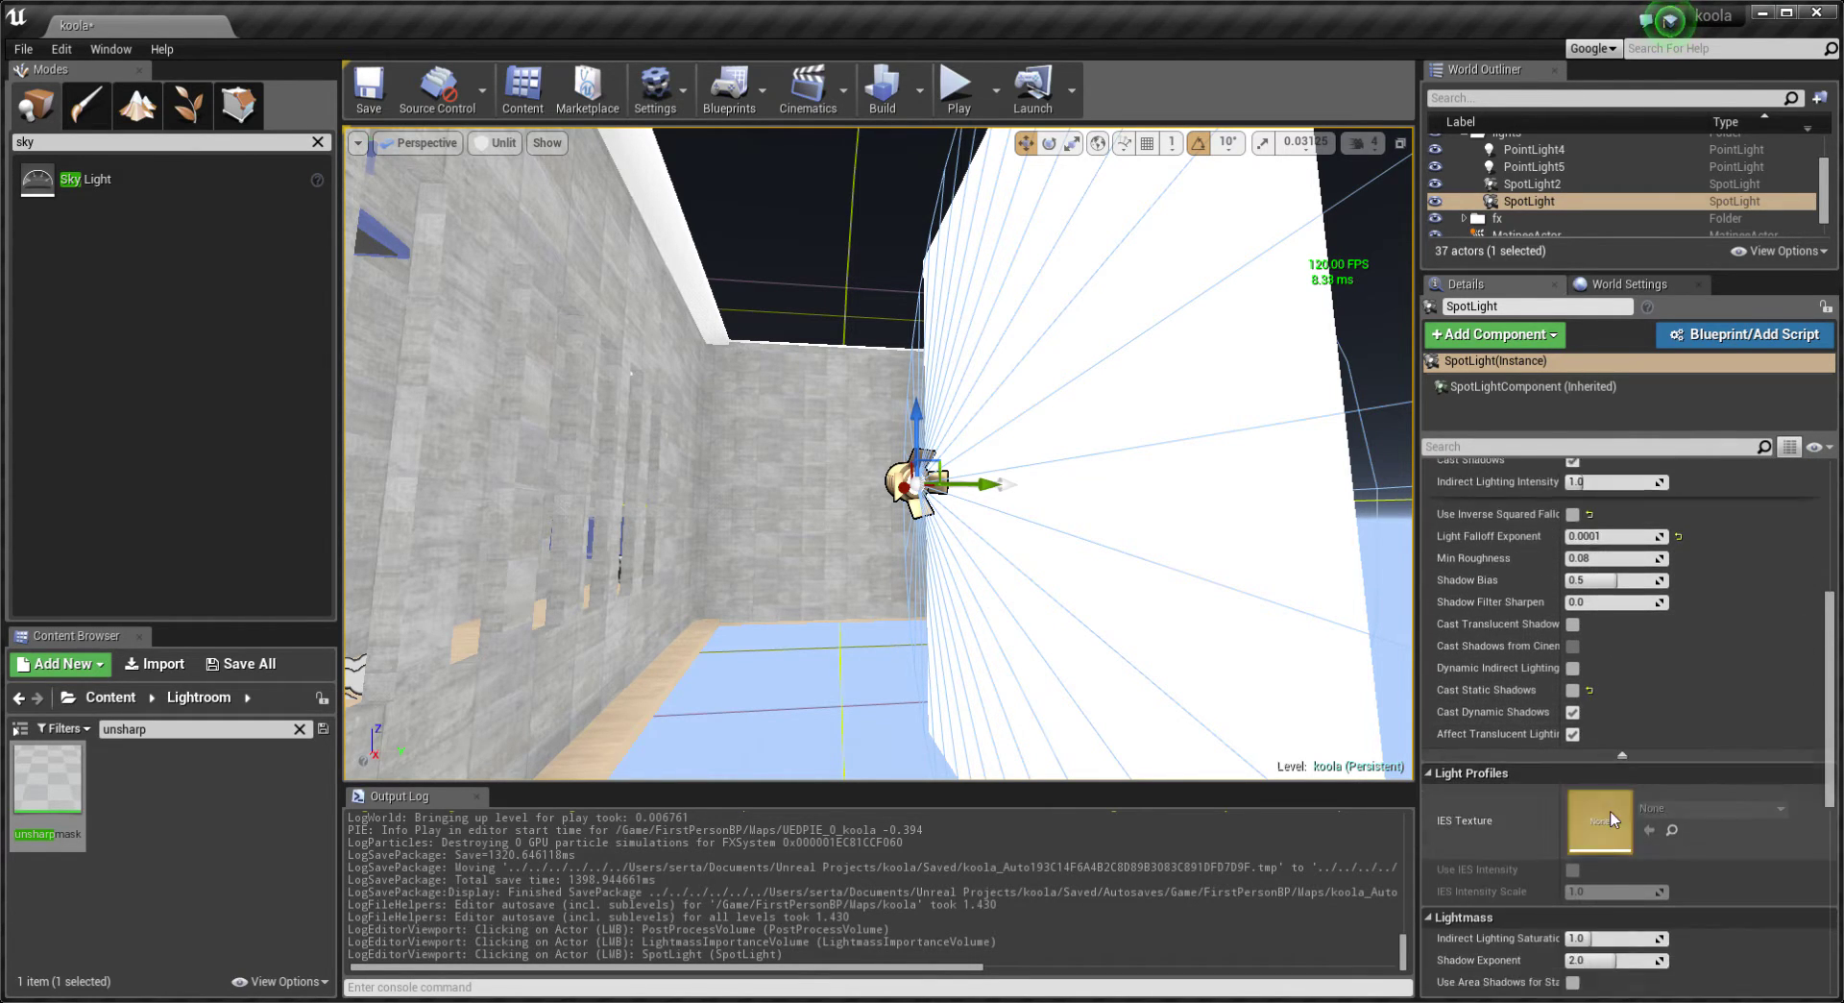
pyautogui.scroll(-3, 1594, 805)
# Select the white Plane001 bounce card with its bouncecard material.
pyautogui.scroll(7, 1613, 810)
pyautogui.scroll(2, 1619, 810)
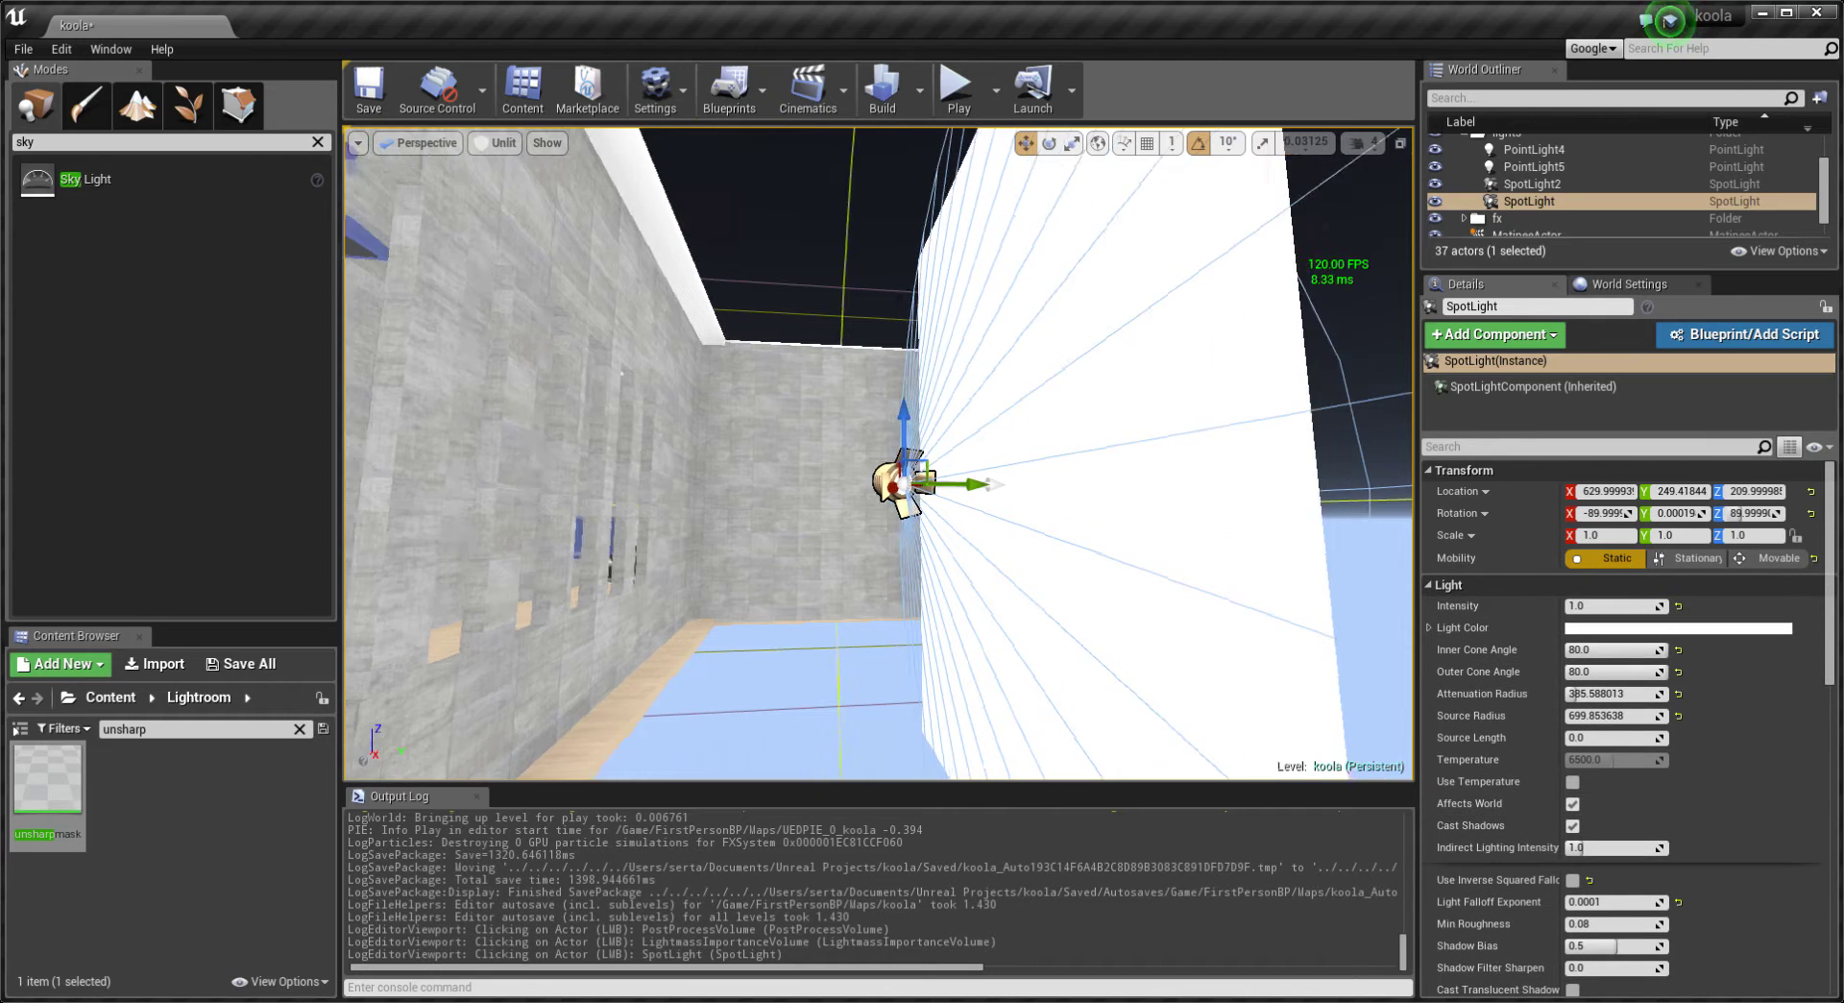
pyautogui.moveTo(864, 461); pyautogui.dragTo(961, 422, button='right')
pyautogui.click(960, 423)
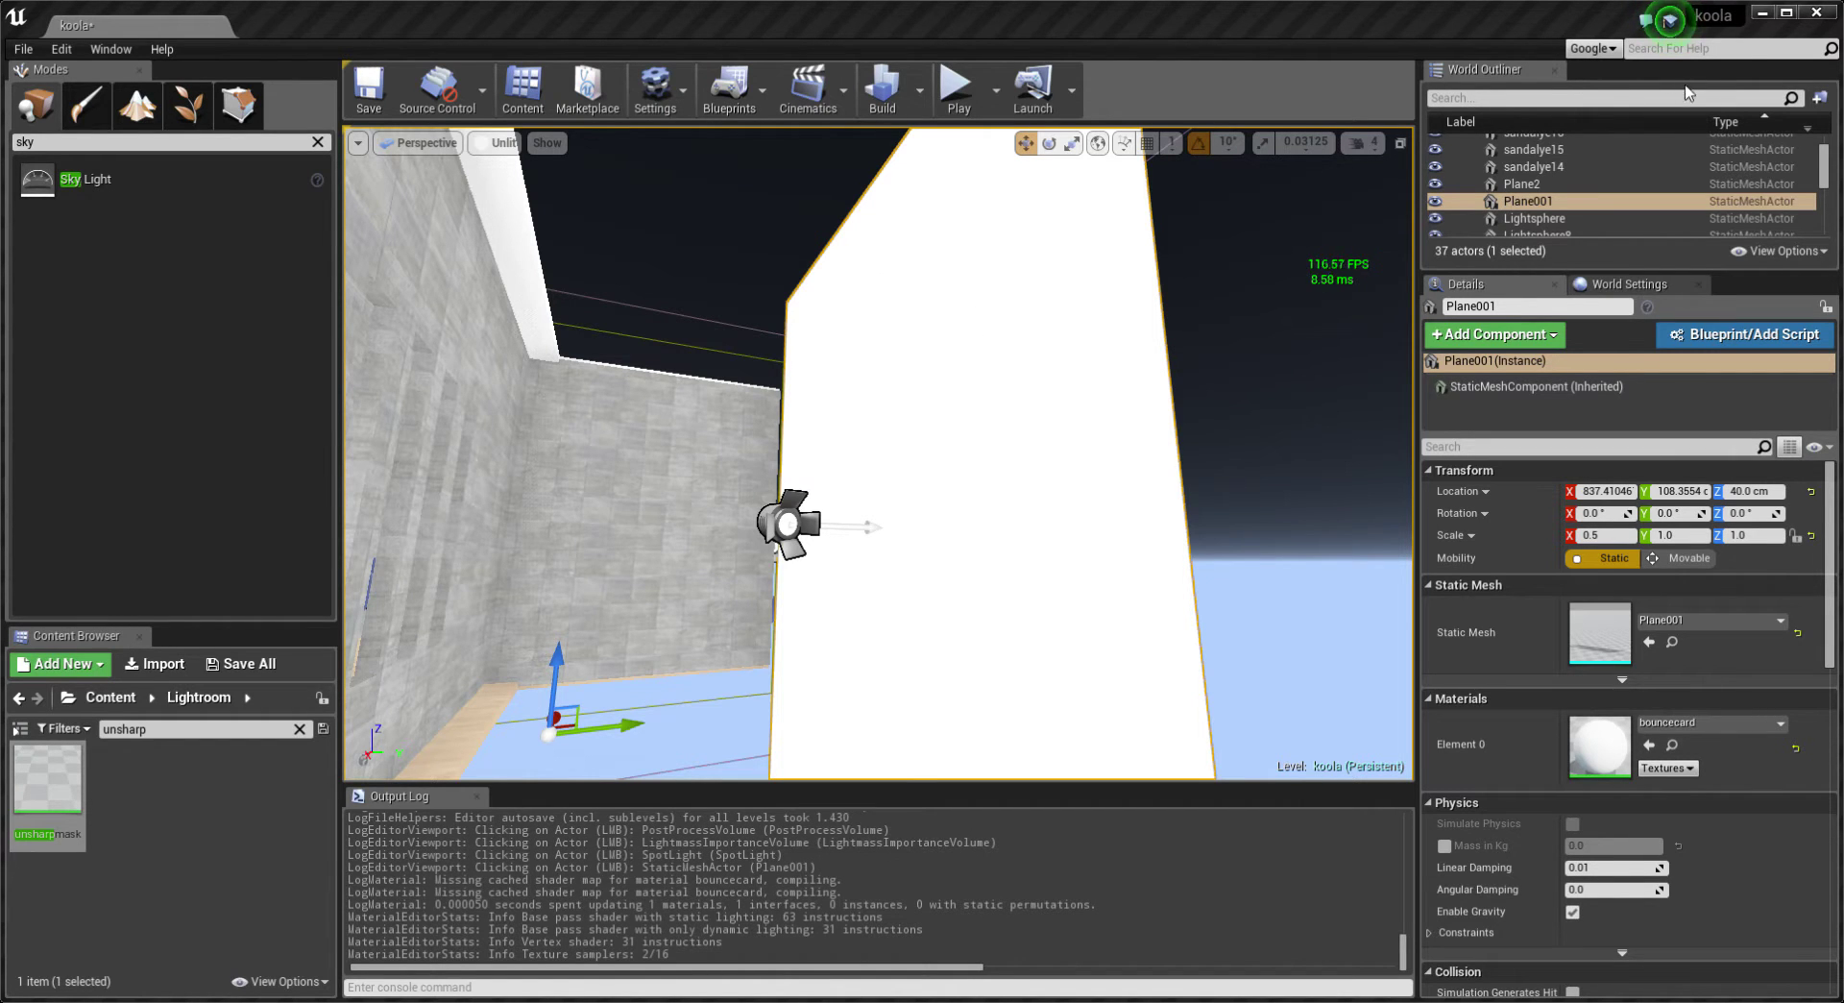
# Fly into the wooden-floored corridor and select PointLight5 (intensity 45, temperature 3800).
pyautogui.moveTo(960, 432)
pyautogui.mouseDown(button='right')
pyautogui.moveTo(845, 442)
pyautogui.moveTo(864, 537)
pyautogui.mouseUp(button='right')
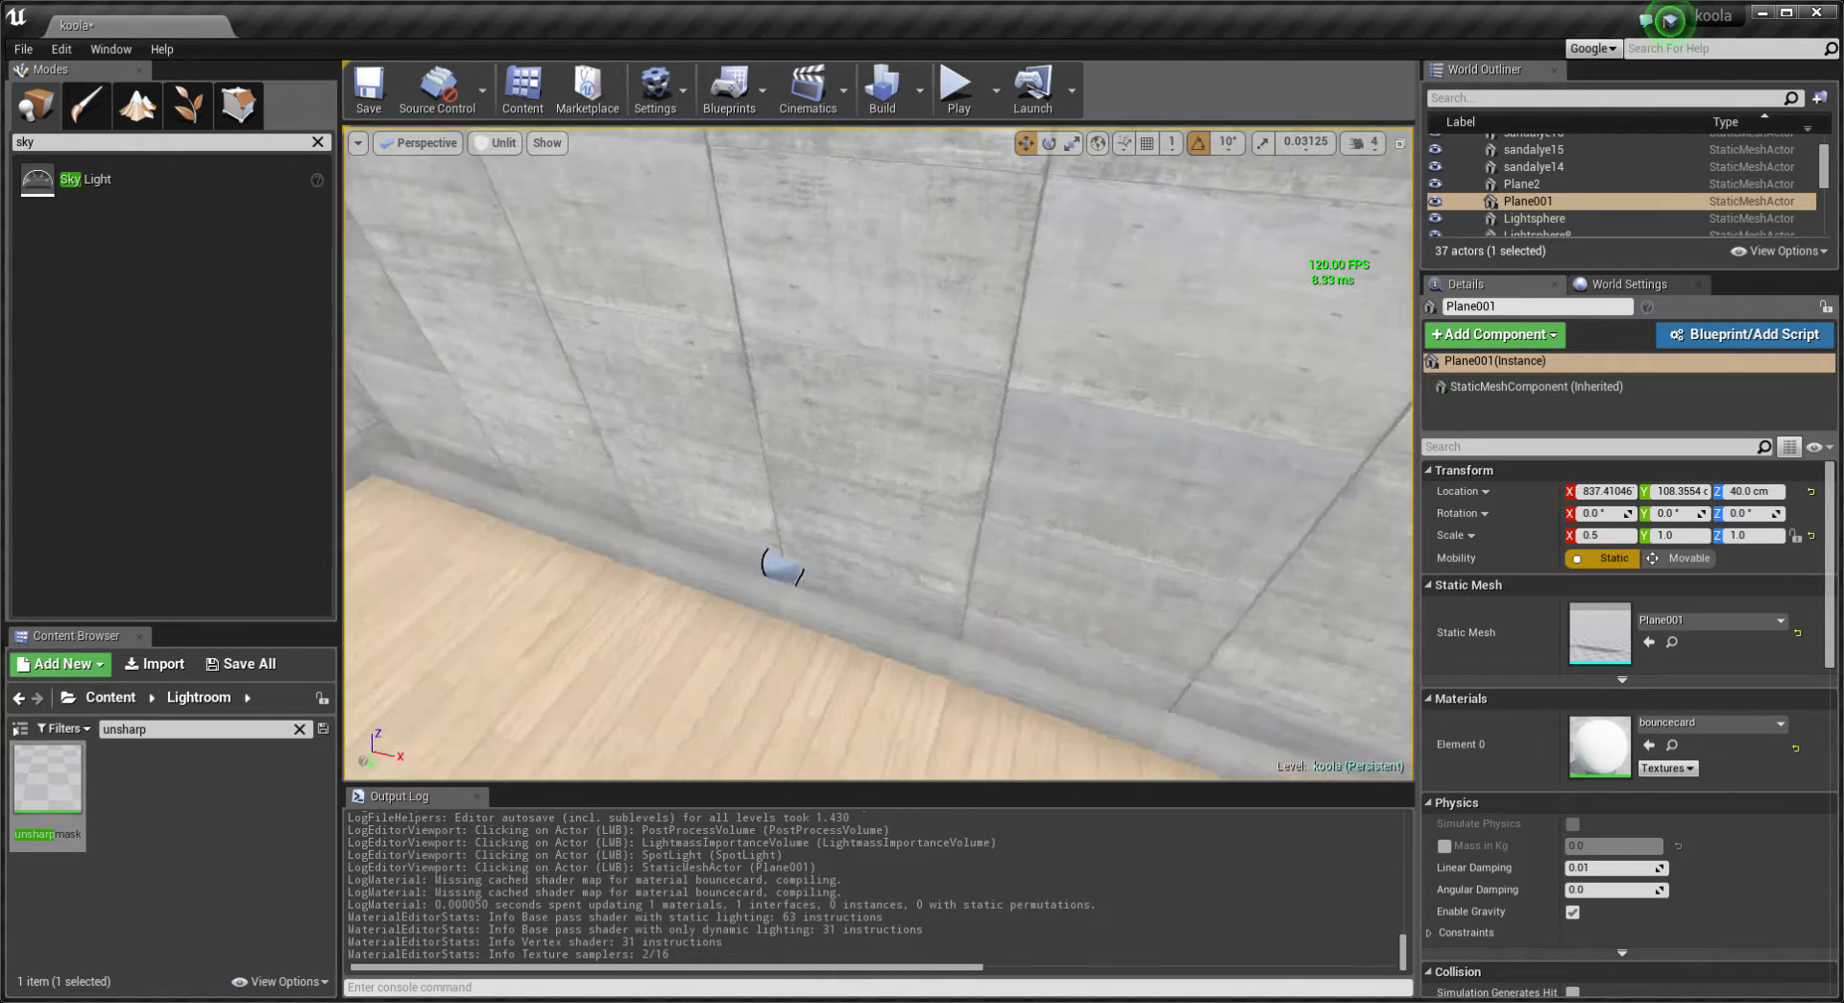
pyautogui.moveTo(1095, 634); pyautogui.dragTo(1103, 640, button='right')
pyautogui.click(1064, 631)
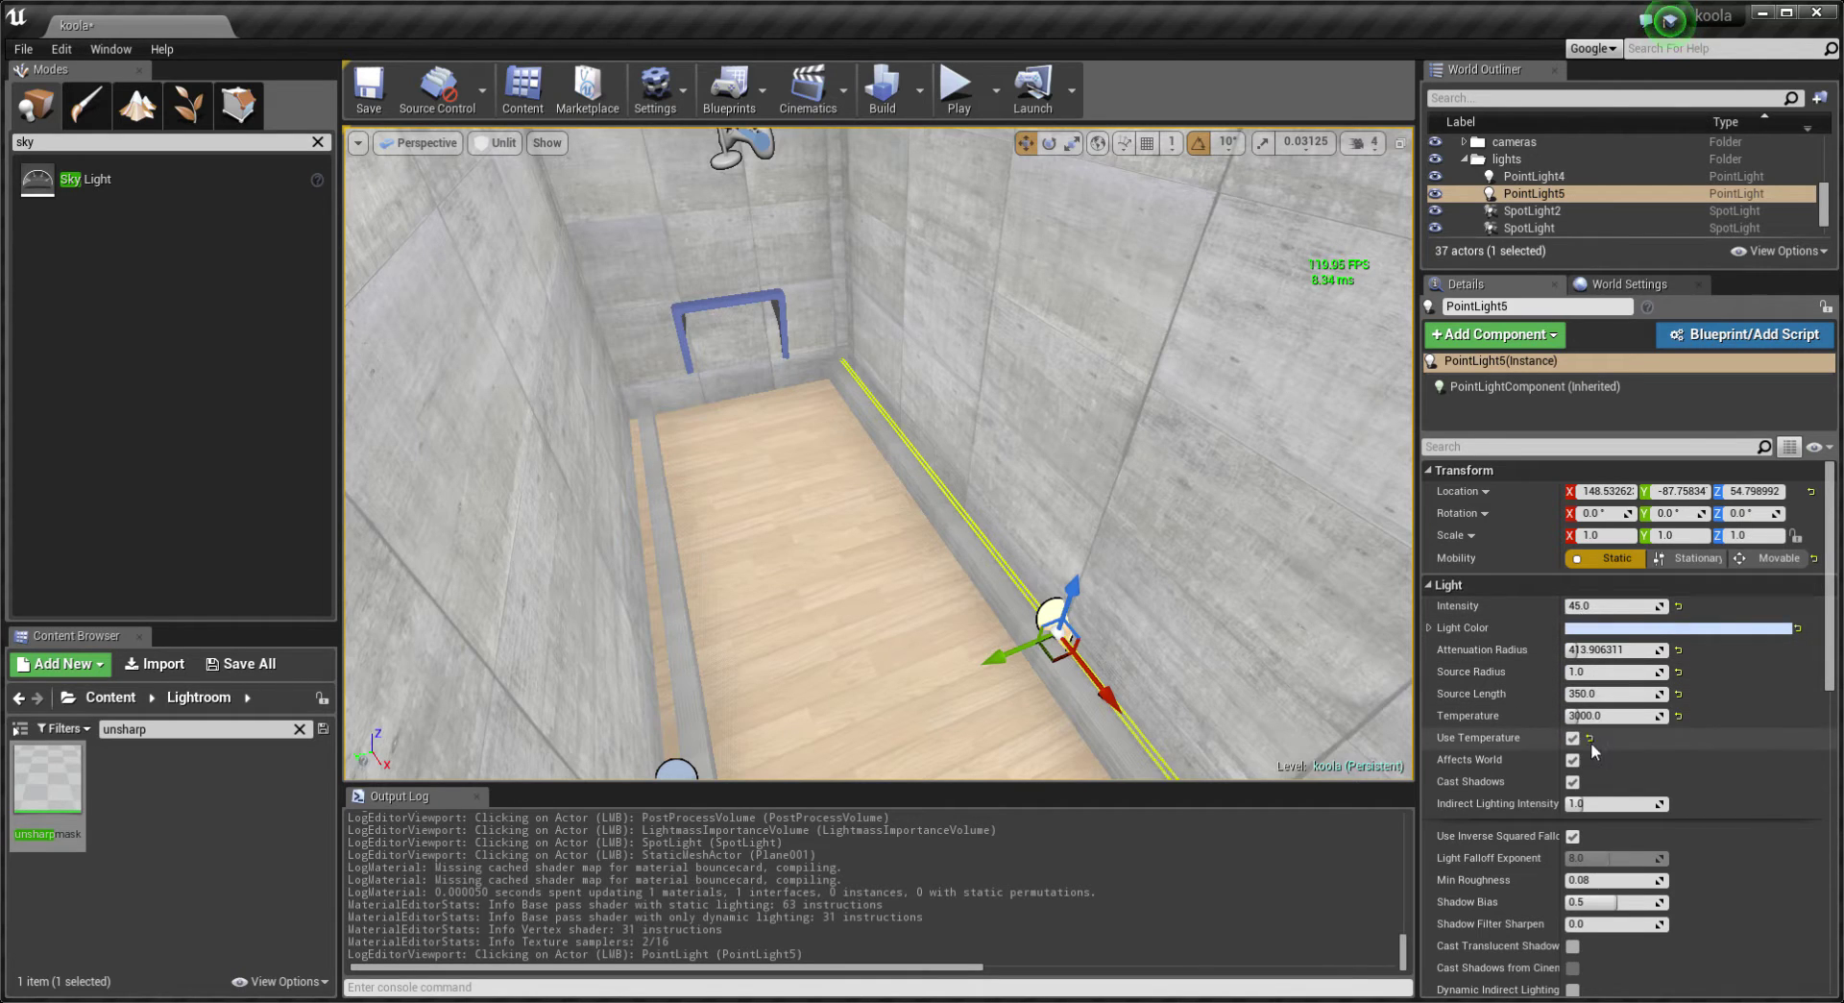
# Turn the view down the corridor and select PointLight4.
pyautogui.scroll(-2, 1638, 783)
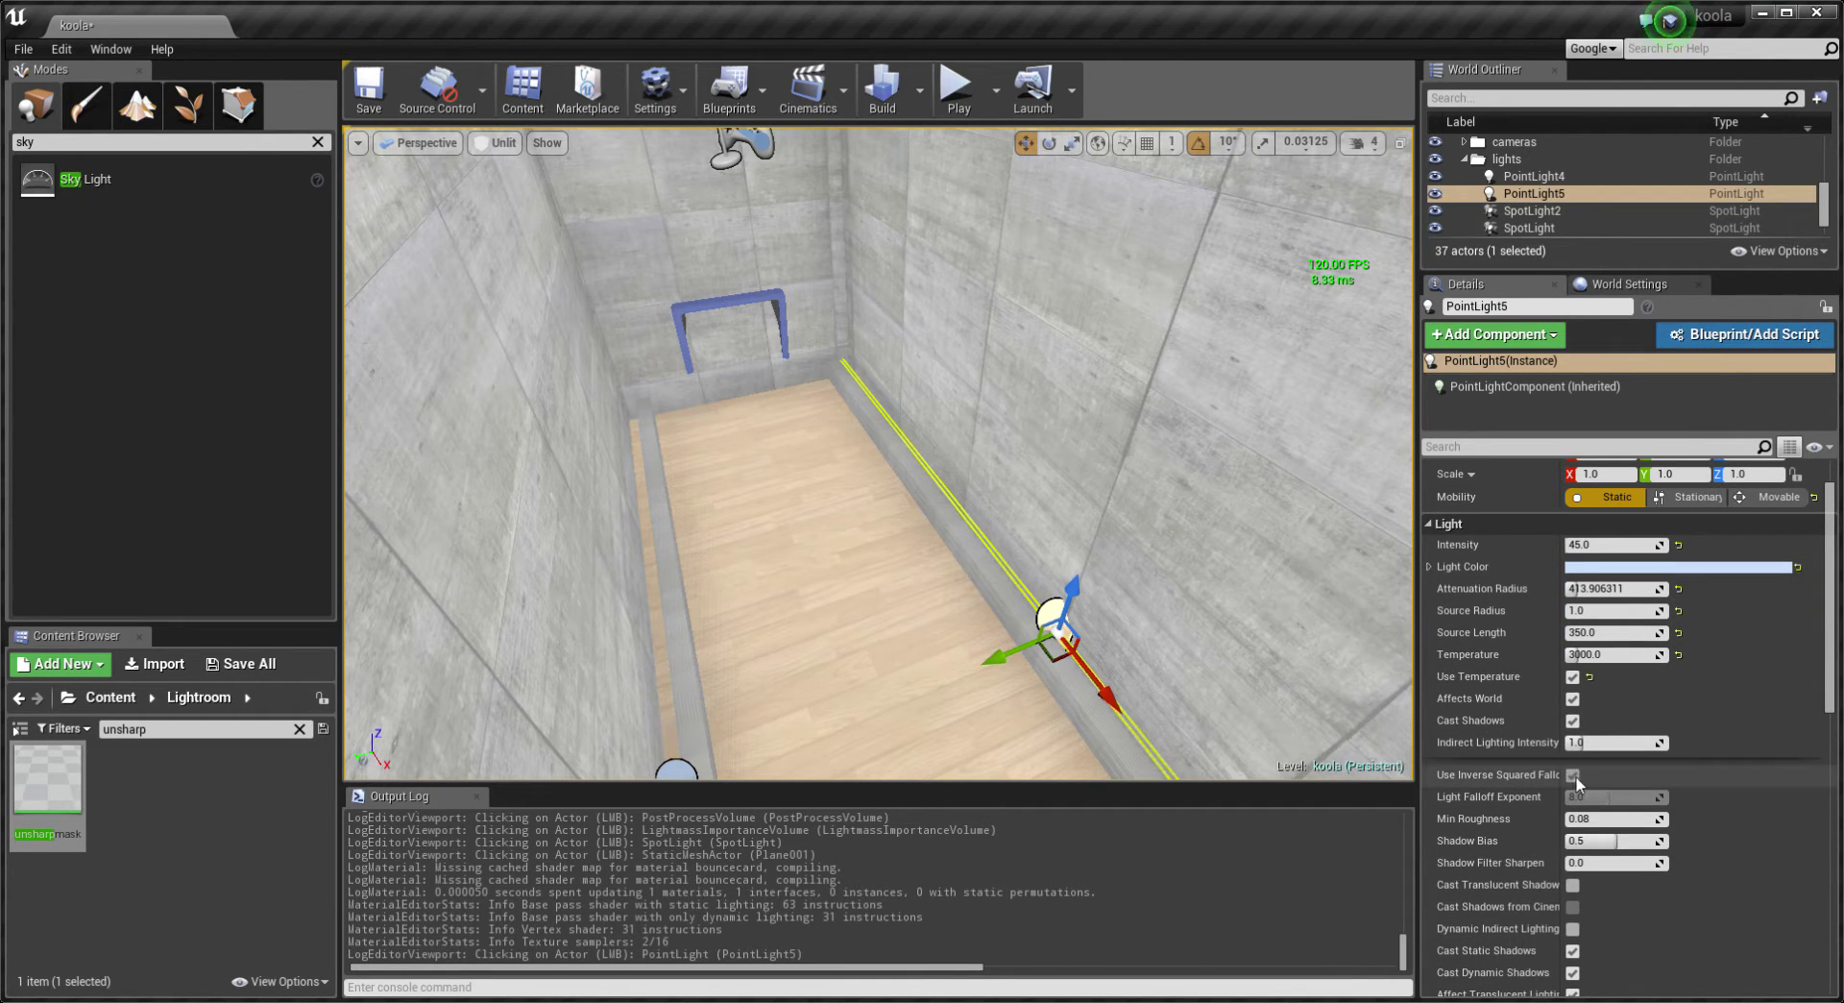
pyautogui.scroll(-3, 1723, 782)
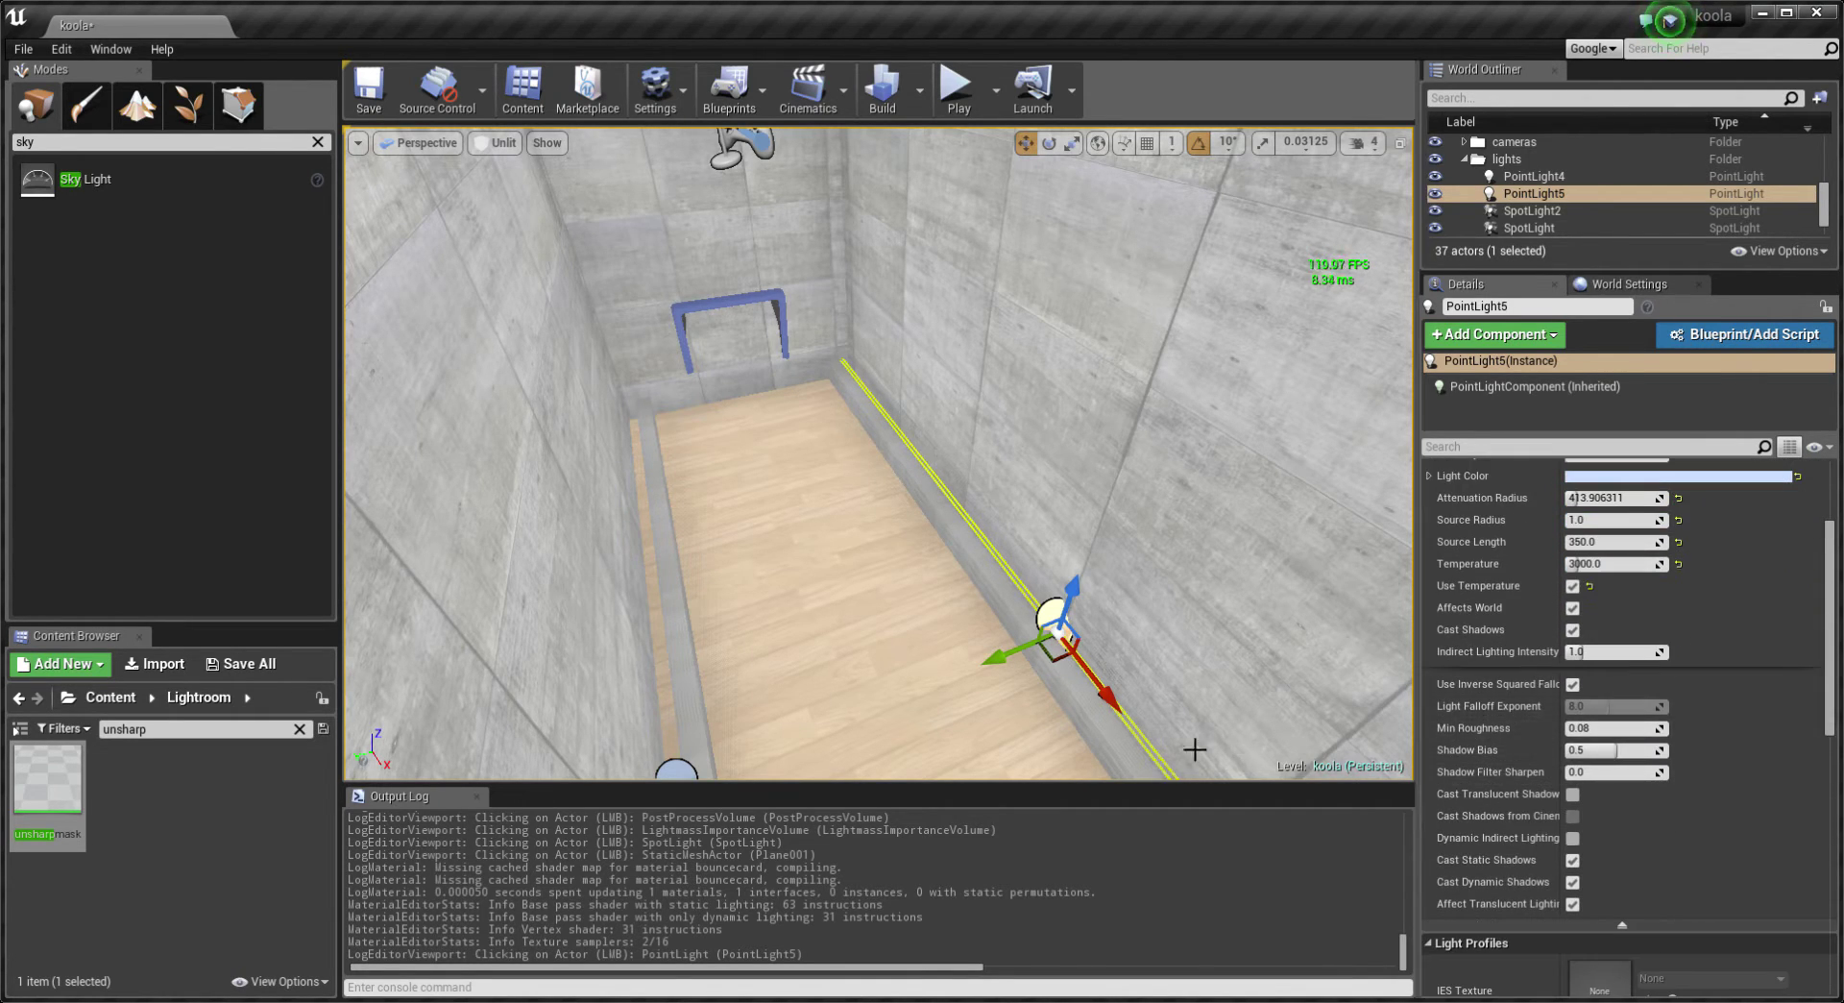
pyautogui.moveTo(1195, 749); pyautogui.dragTo(801, 547, button='right')
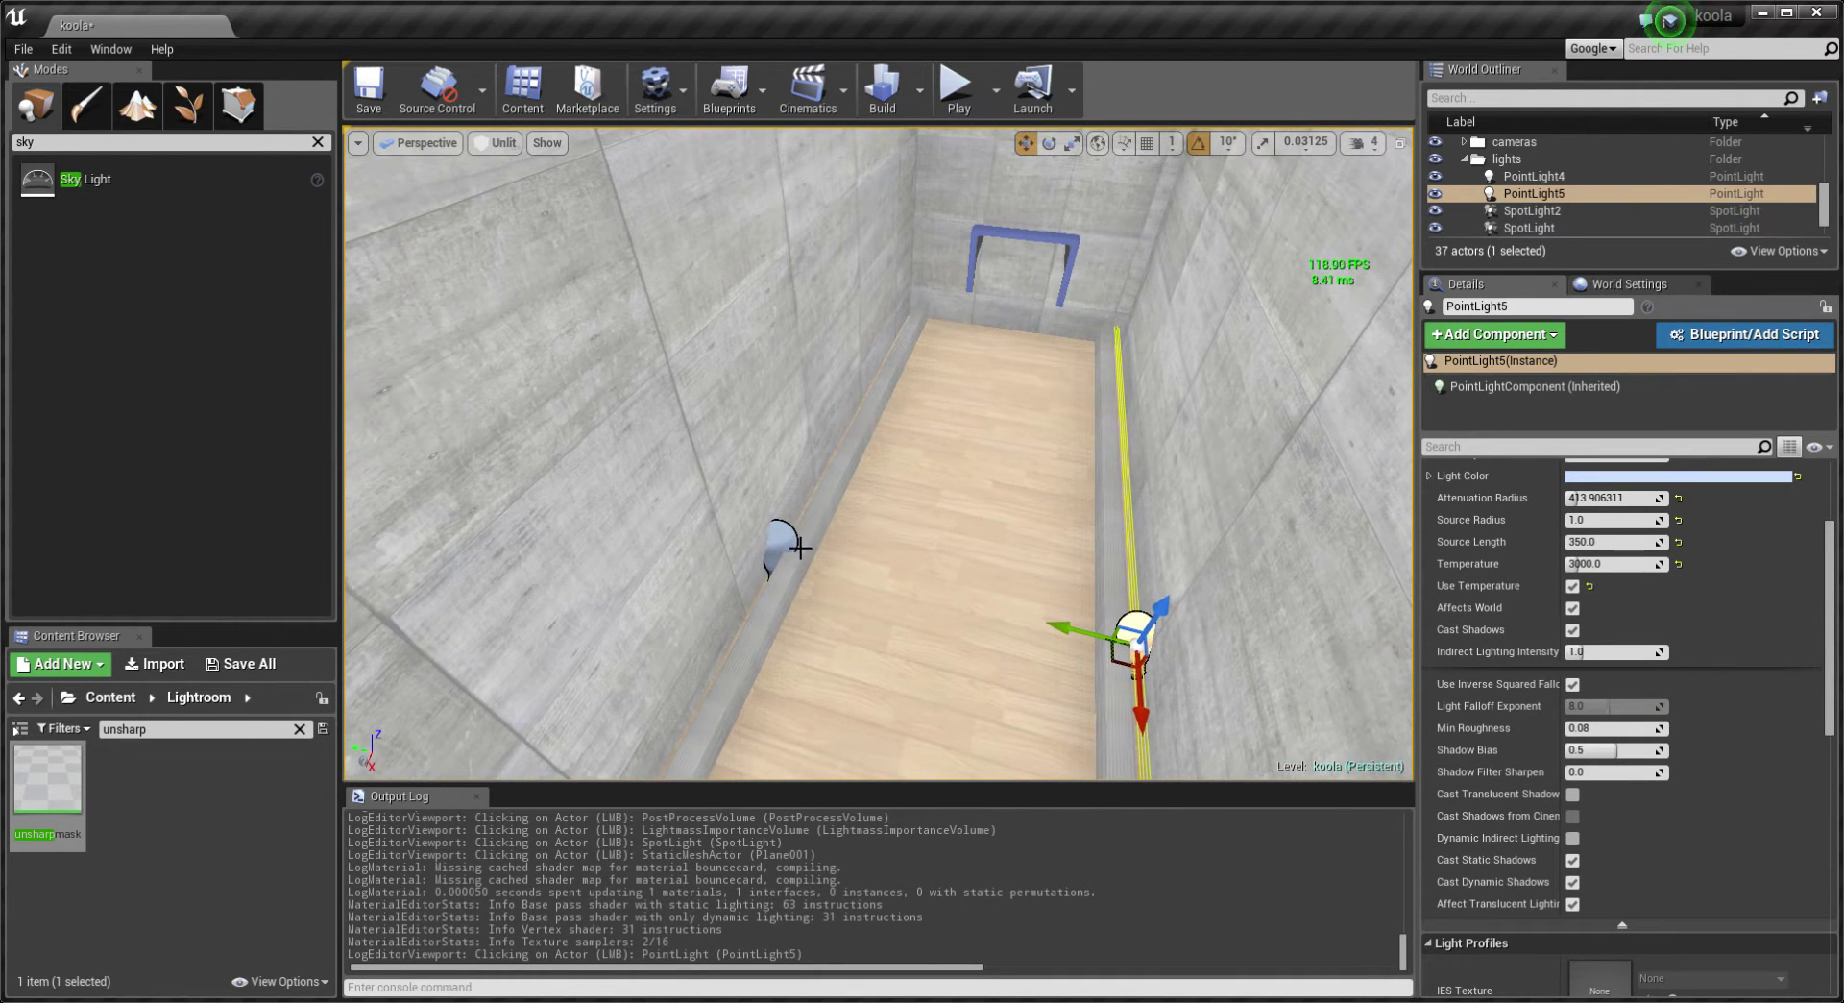
pyautogui.click(797, 546)
# Review PointLight4's source length 350 and temperature 3800, then look down the stair shaft.
pyautogui.scroll(-4, 1698, 632)
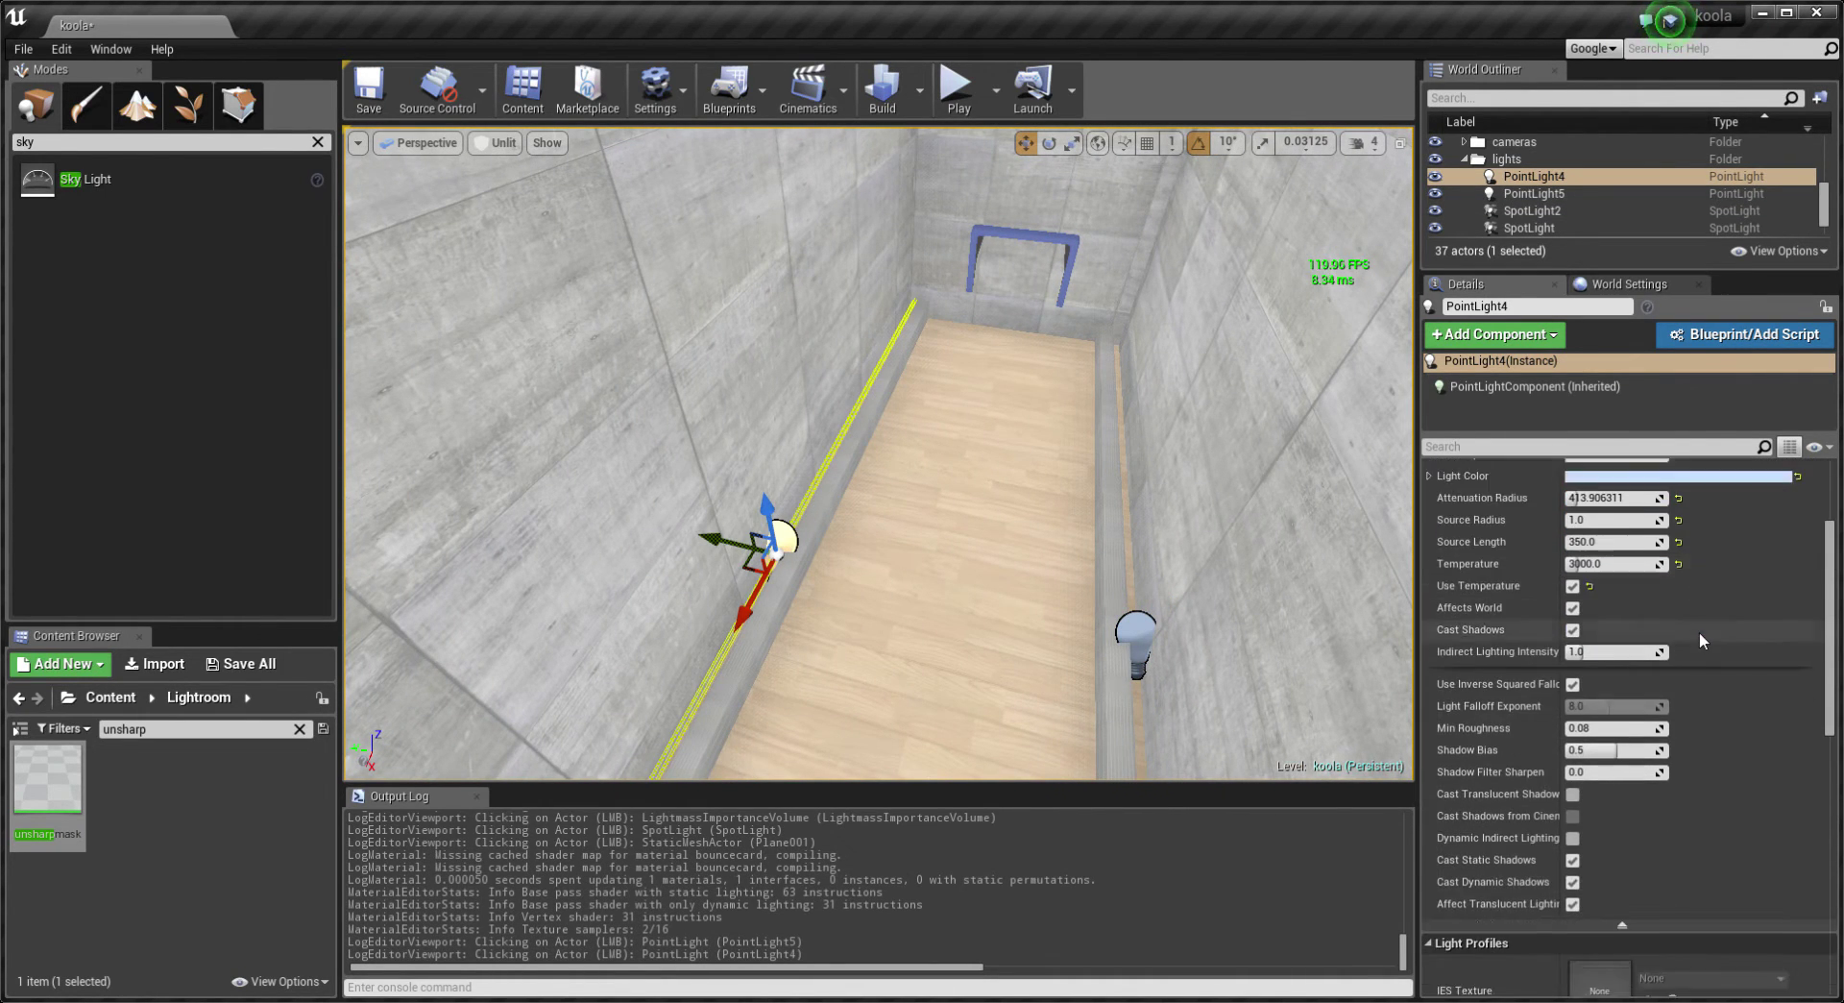
pyautogui.scroll(-4, 1697, 631)
pyautogui.scroll(-4, 1698, 631)
pyautogui.scroll(-5, 1698, 631)
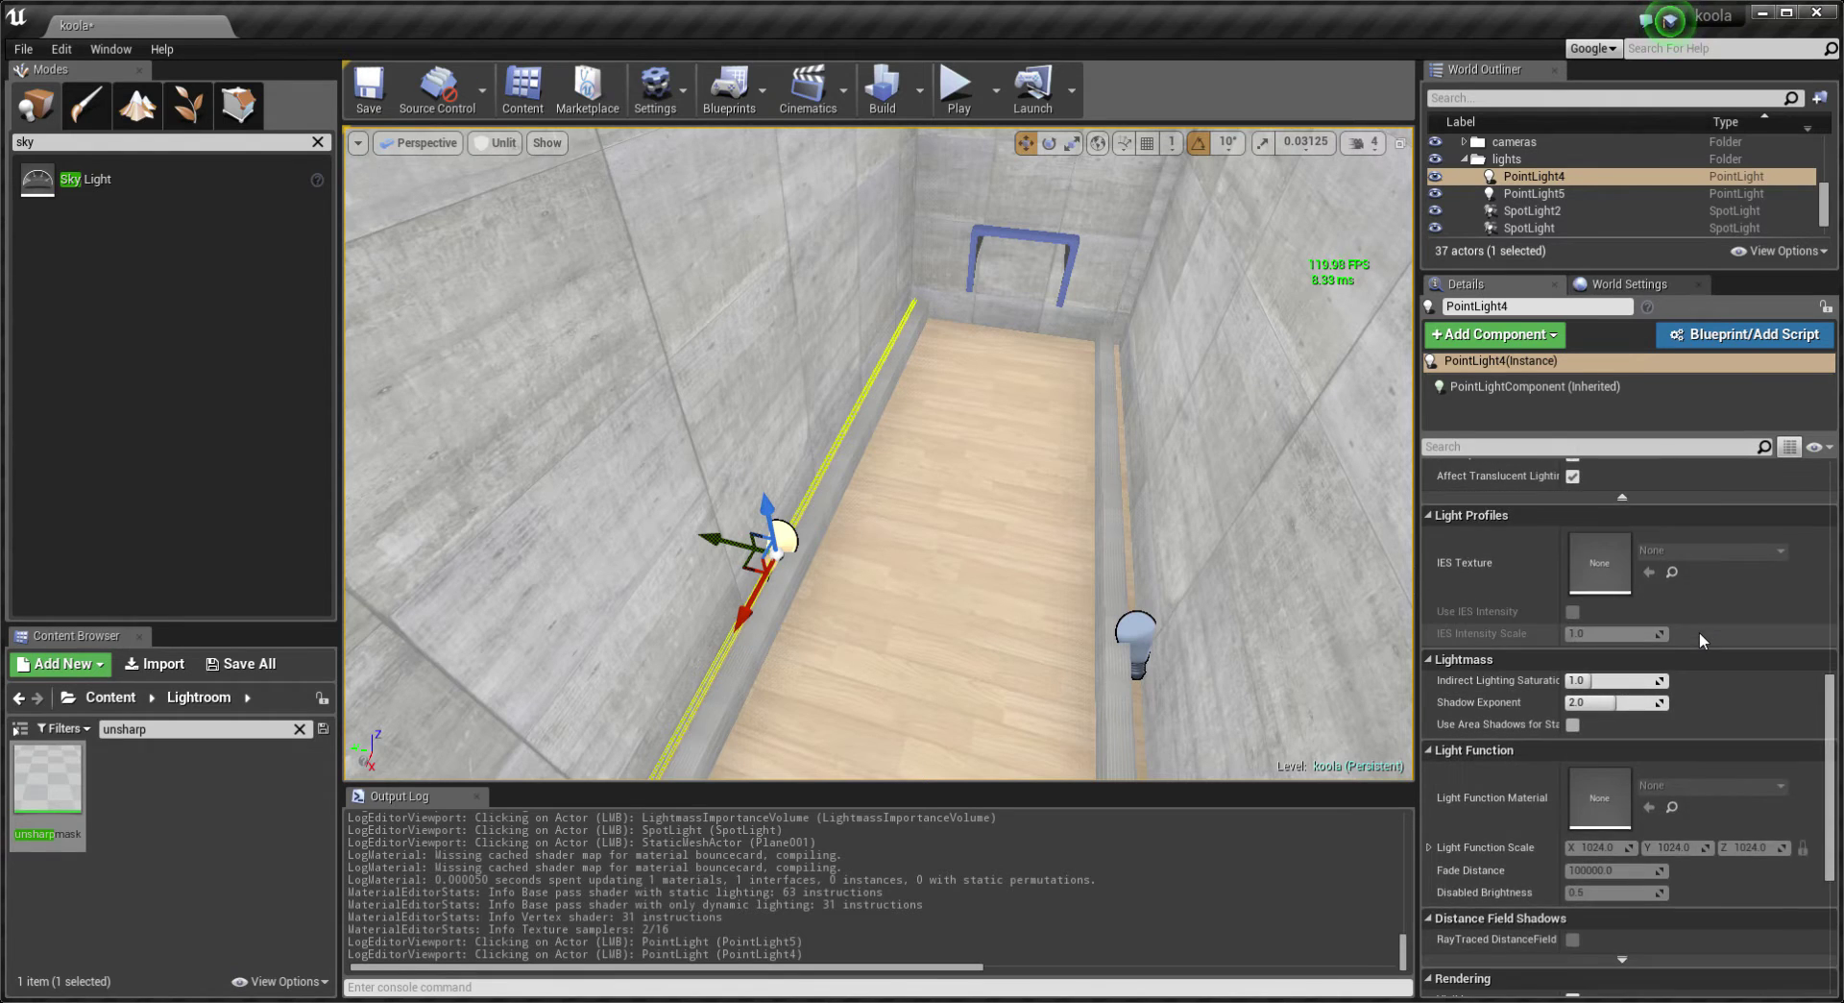
pyautogui.scroll(-5, 1698, 631)
pyautogui.scroll(-2, 1698, 632)
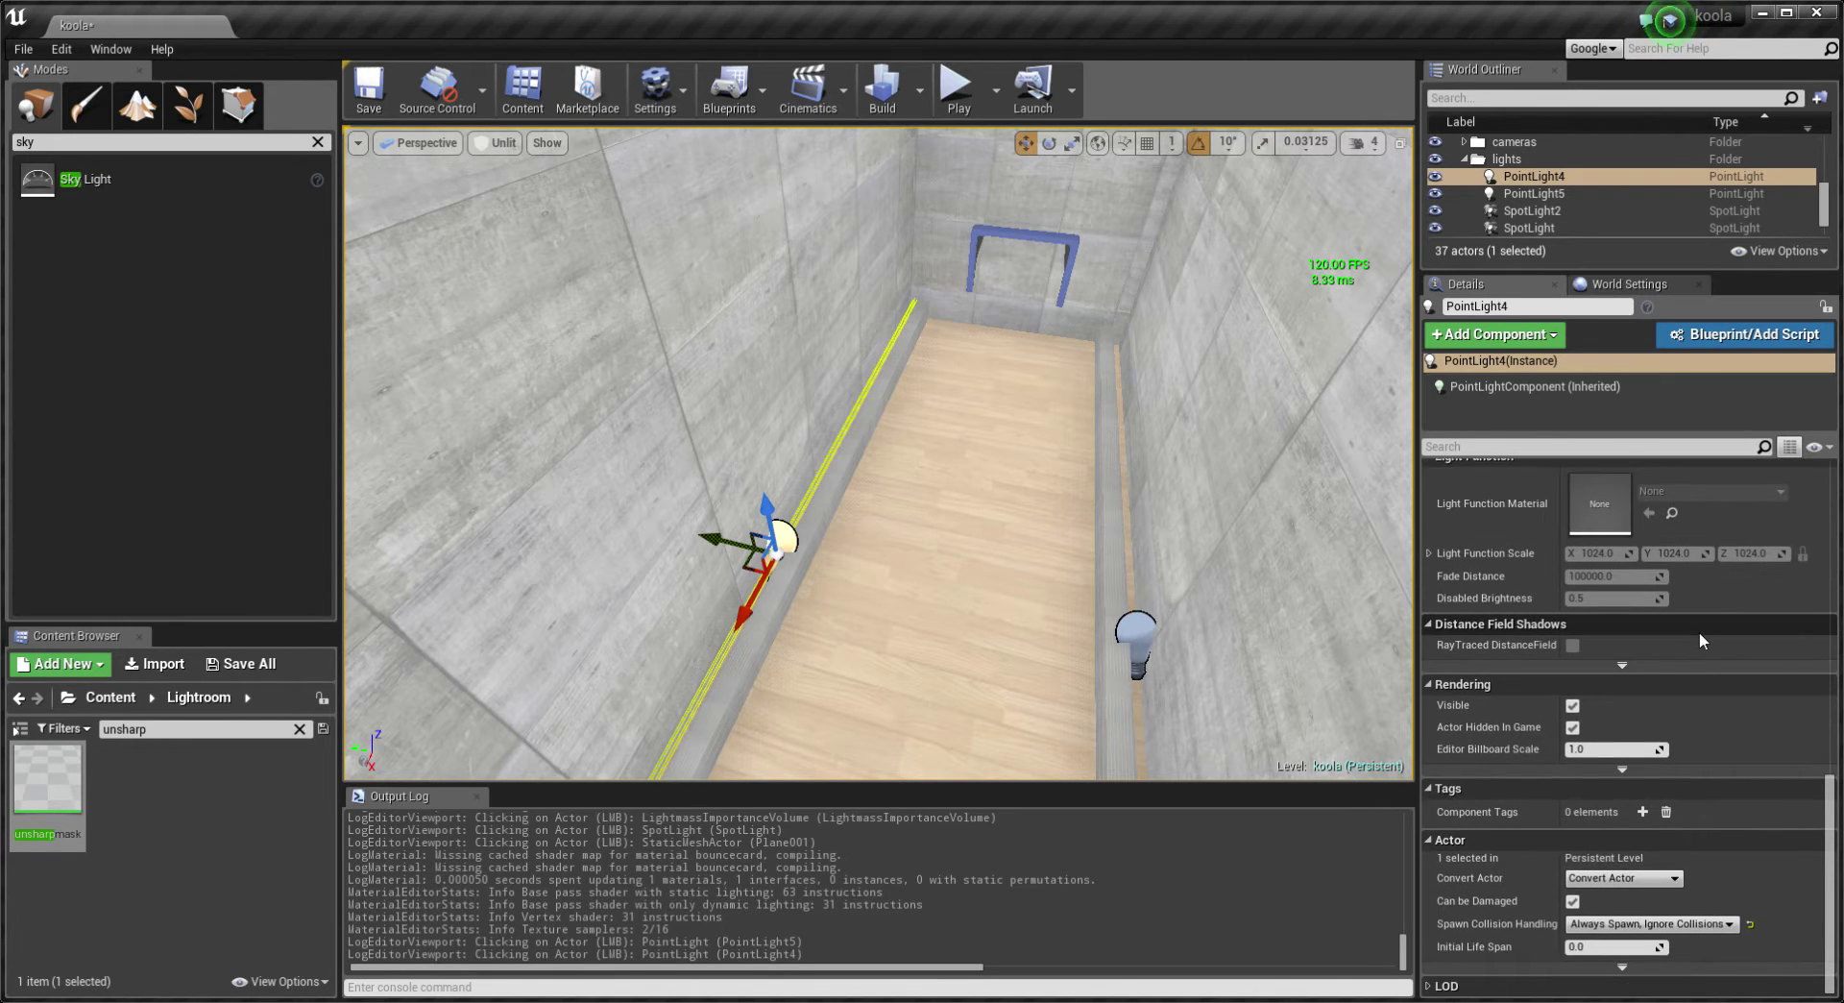
pyautogui.moveTo(879, 451); pyautogui.dragTo(878, 452, button='right')
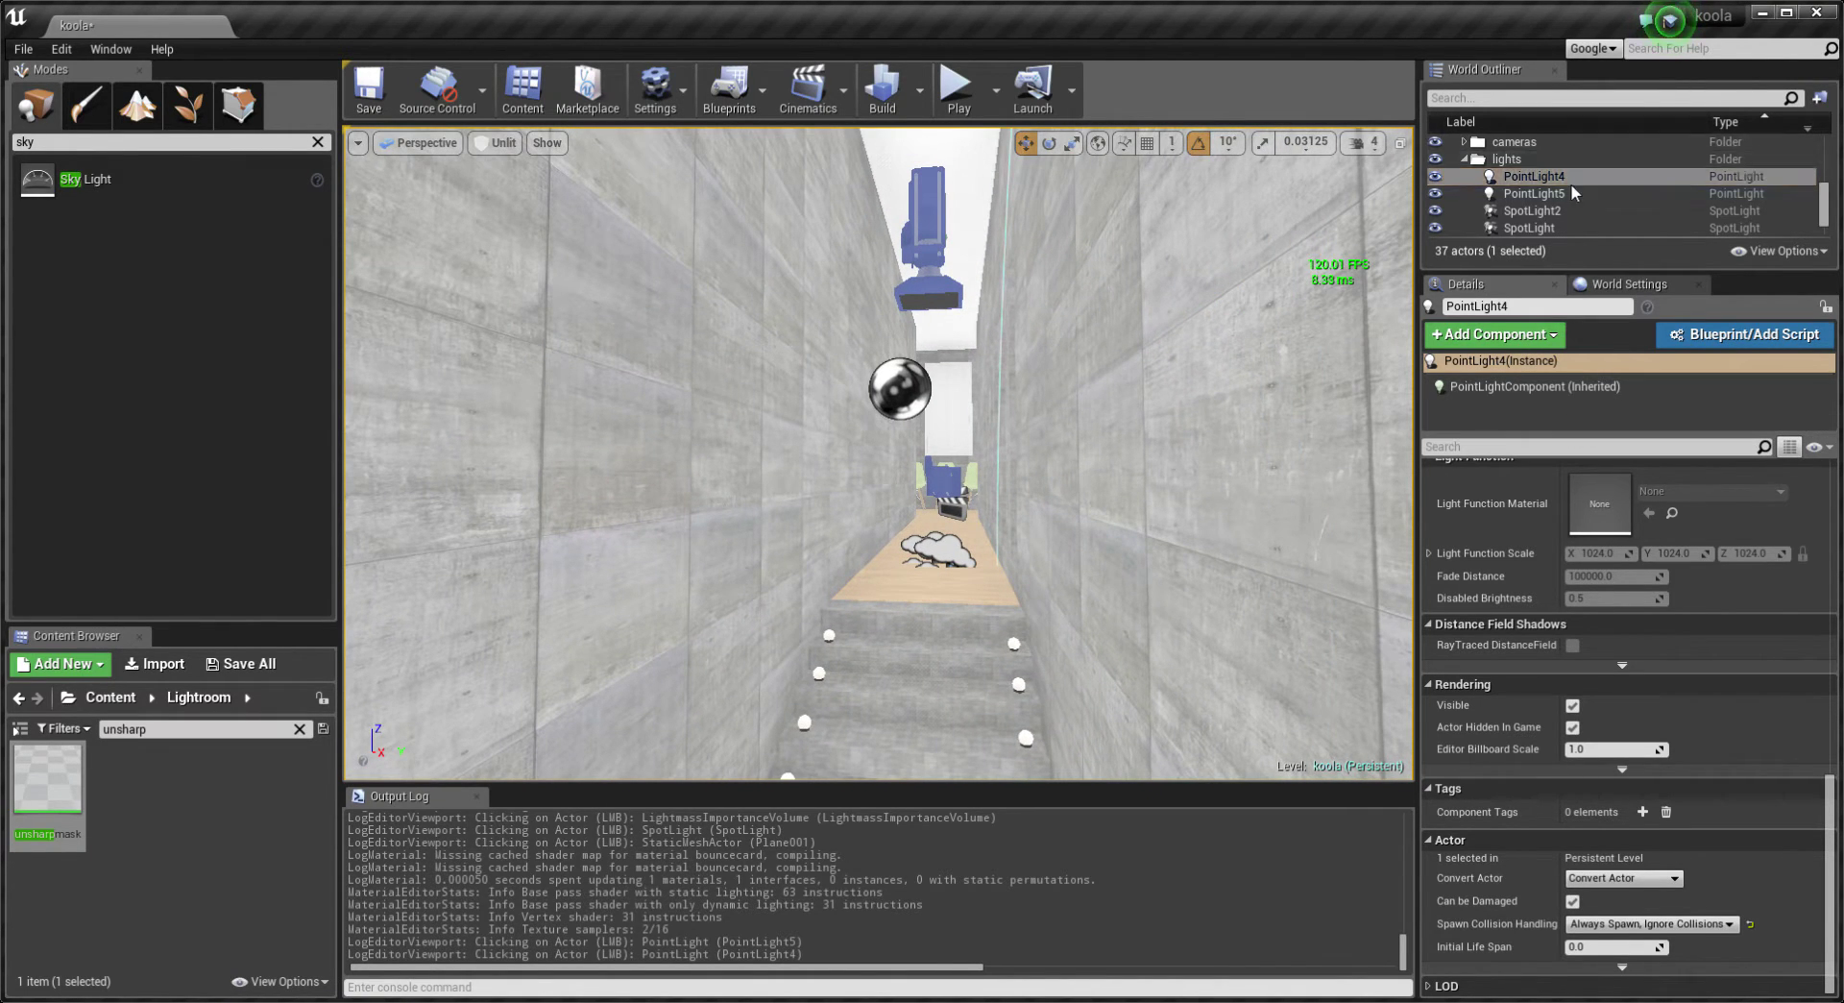
# Enlarge the World Outliner, collapse static mesh, expand fx and select the PostProcessVolume.
pyautogui.scroll(3, 1569, 185)
pyautogui.scroll(-2, 1520, 202)
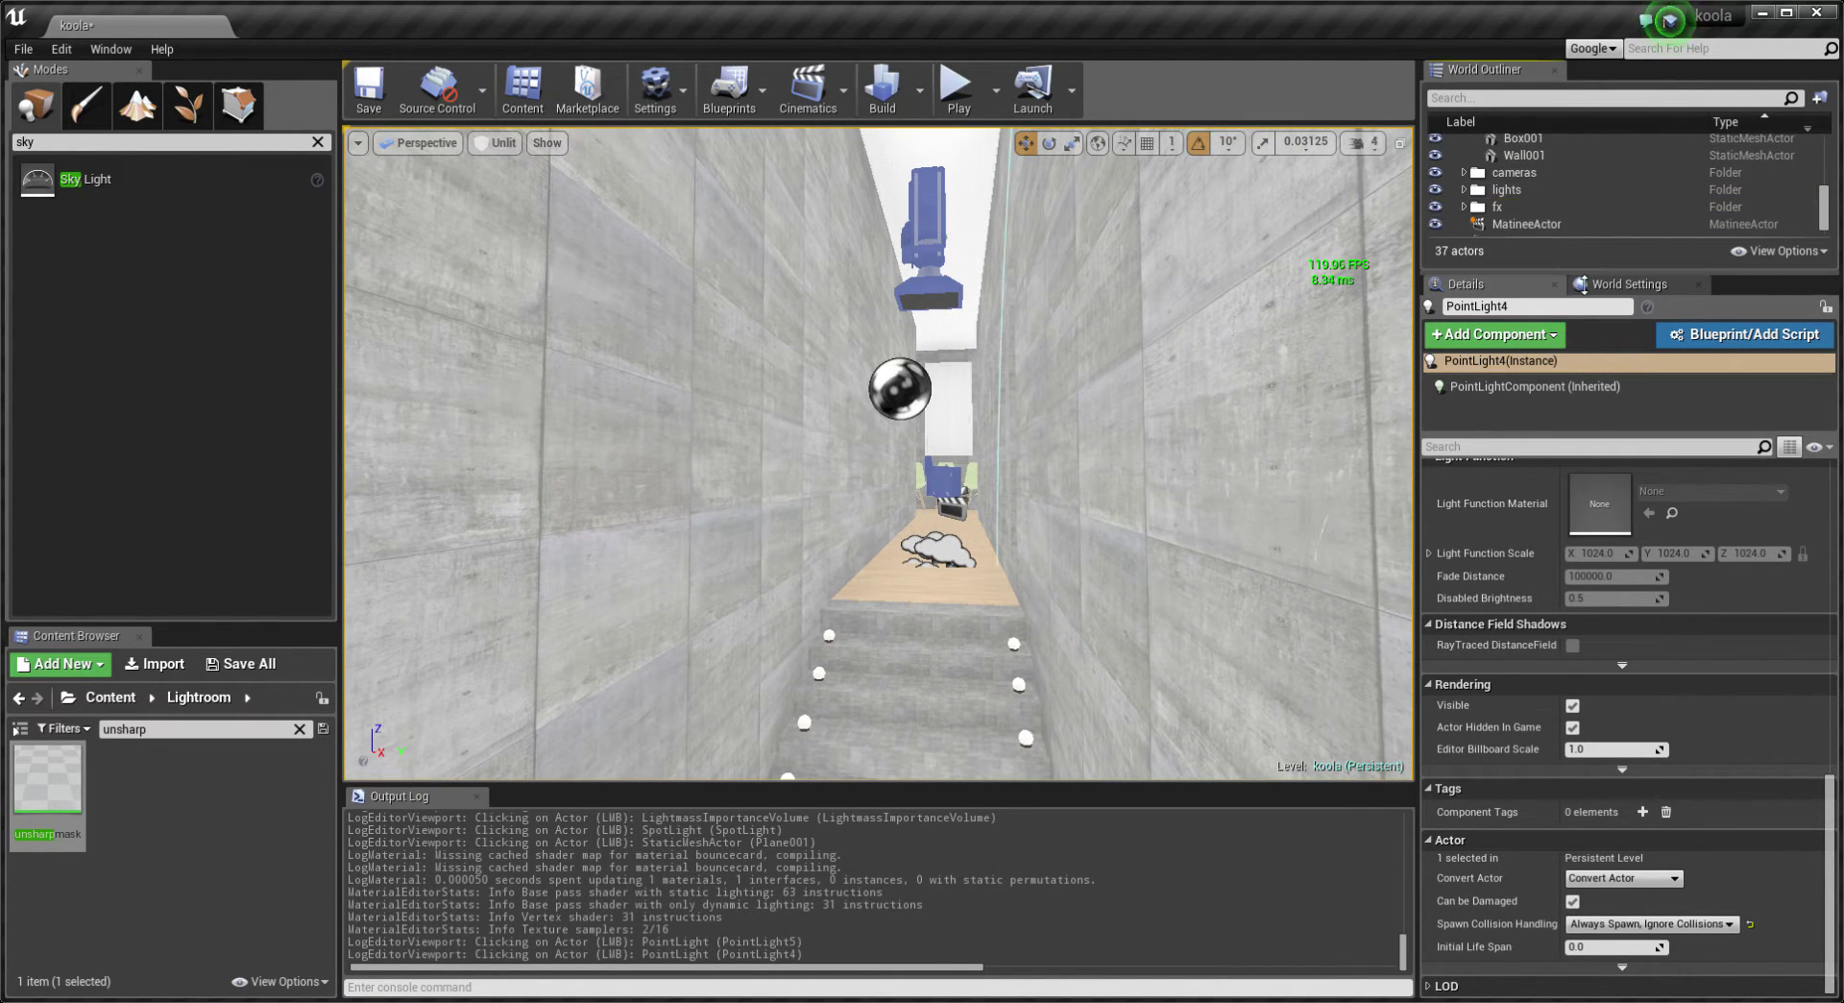
pyautogui.moveTo(1584, 271); pyautogui.dragTo(1585, 390)
pyautogui.scroll(5, 1541, 267)
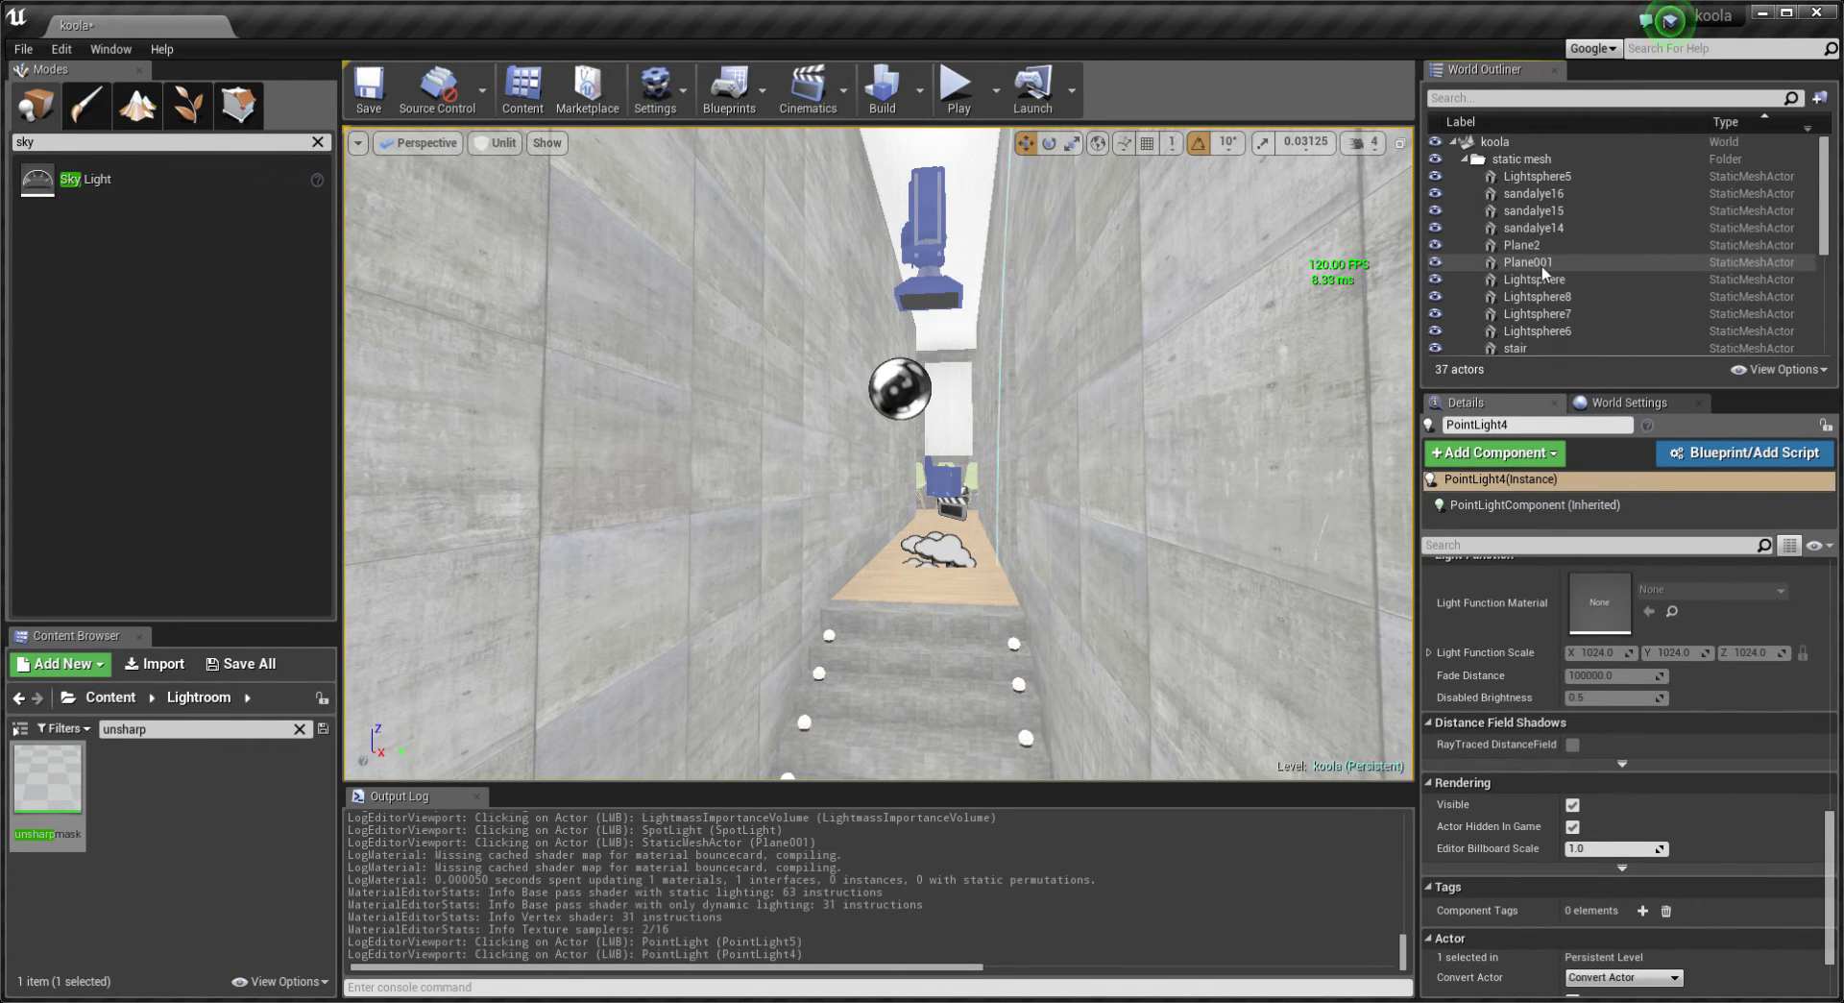
pyautogui.click(1463, 160)
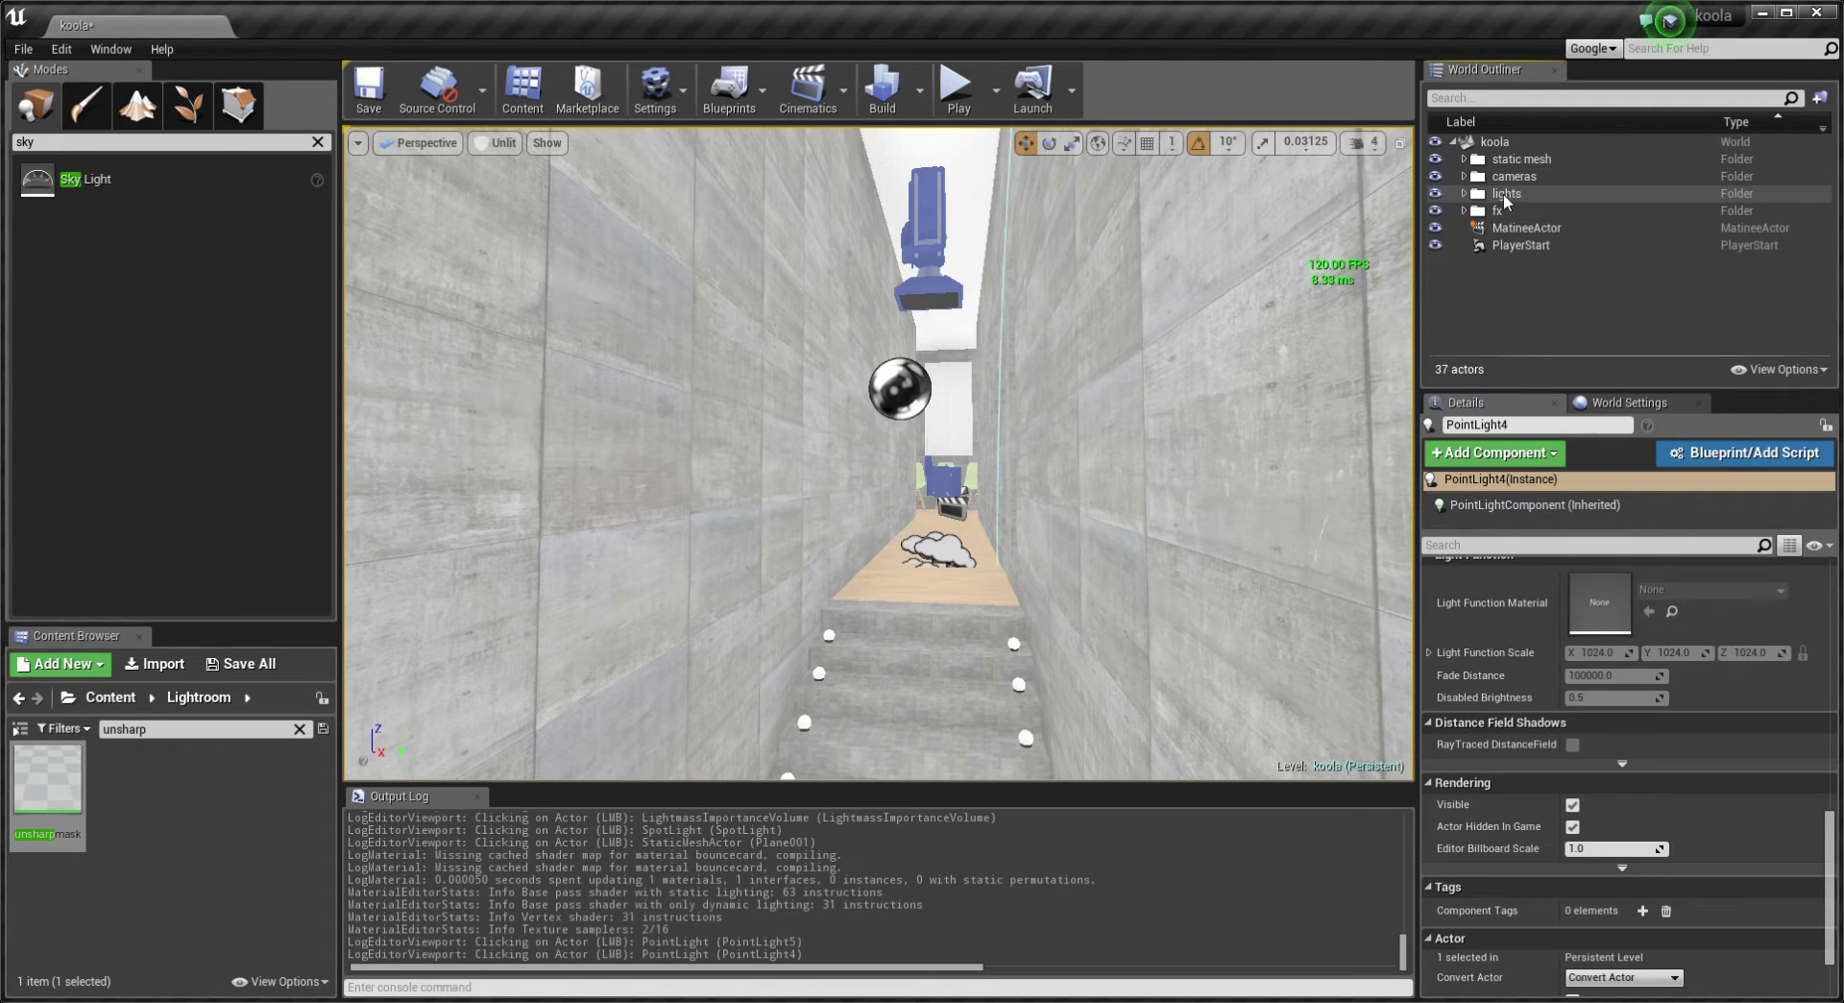
pyautogui.click(1496, 211)
pyautogui.doubleClick(1496, 211)
pyautogui.click(1548, 280)
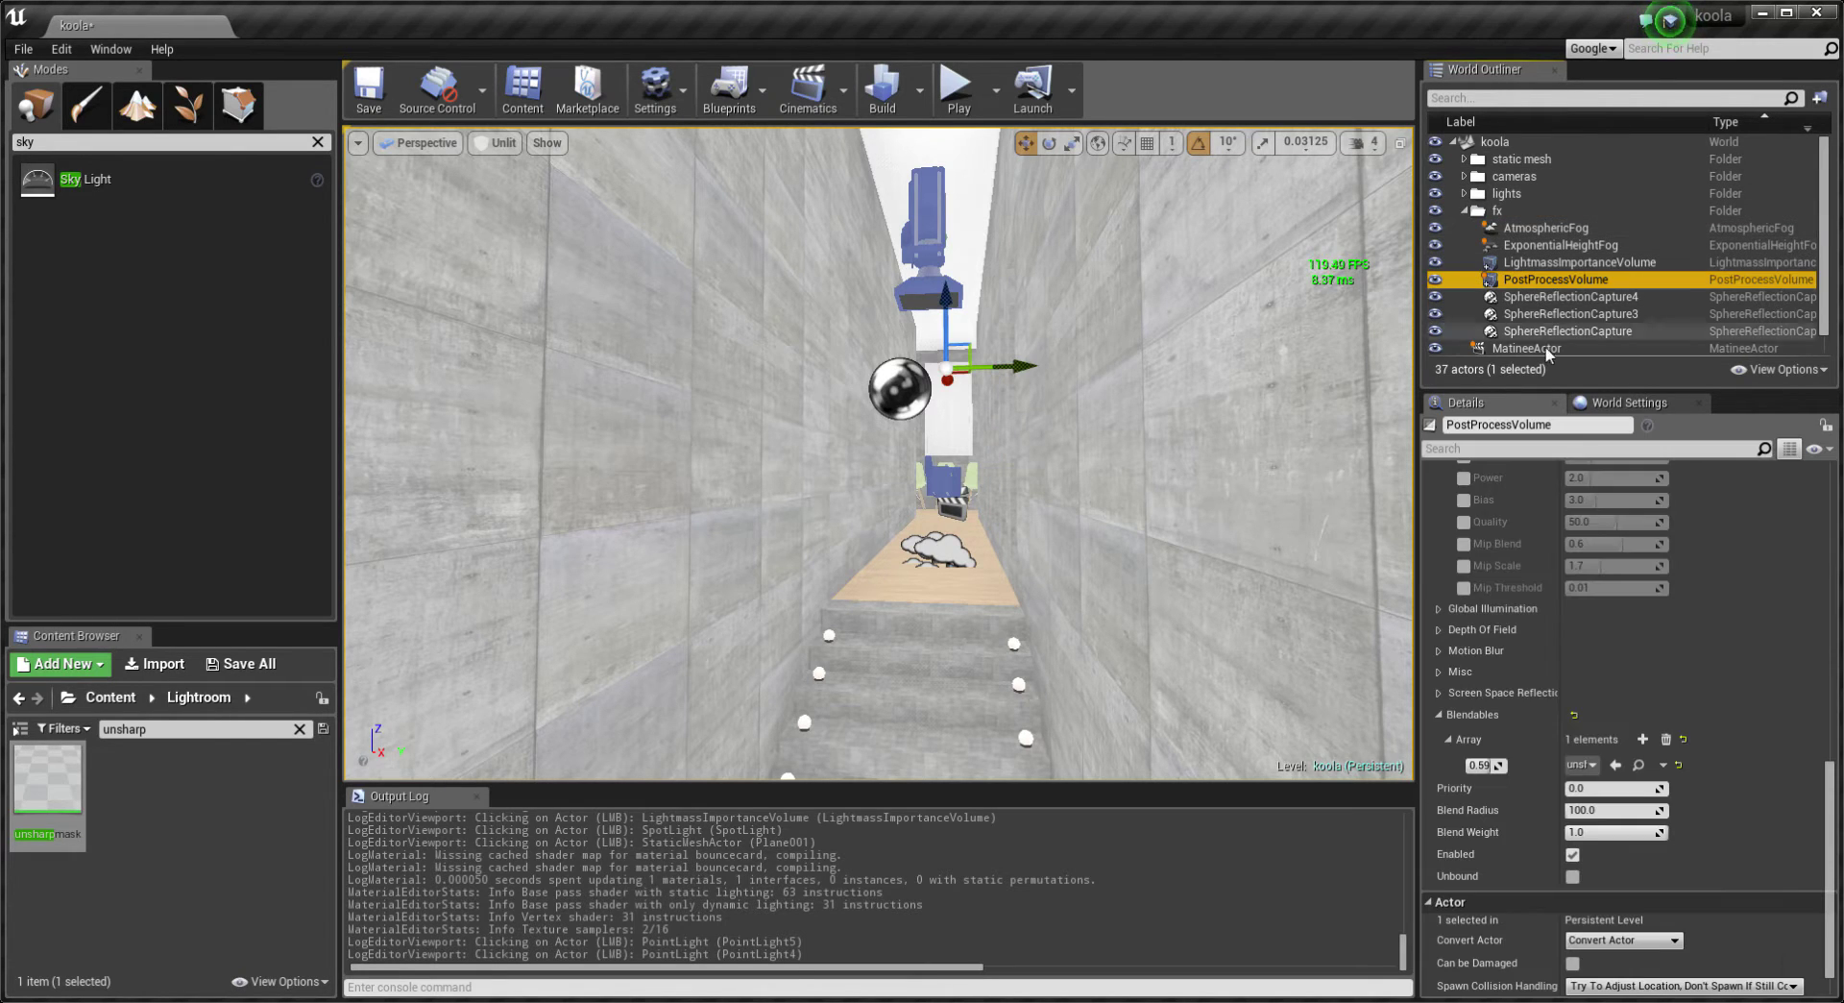
pyautogui.scroll(5, 1506, 625)
# Collapse Auto Exposure and expand the PostProcessVolume's Film settings.
pyautogui.scroll(5, 1513, 598)
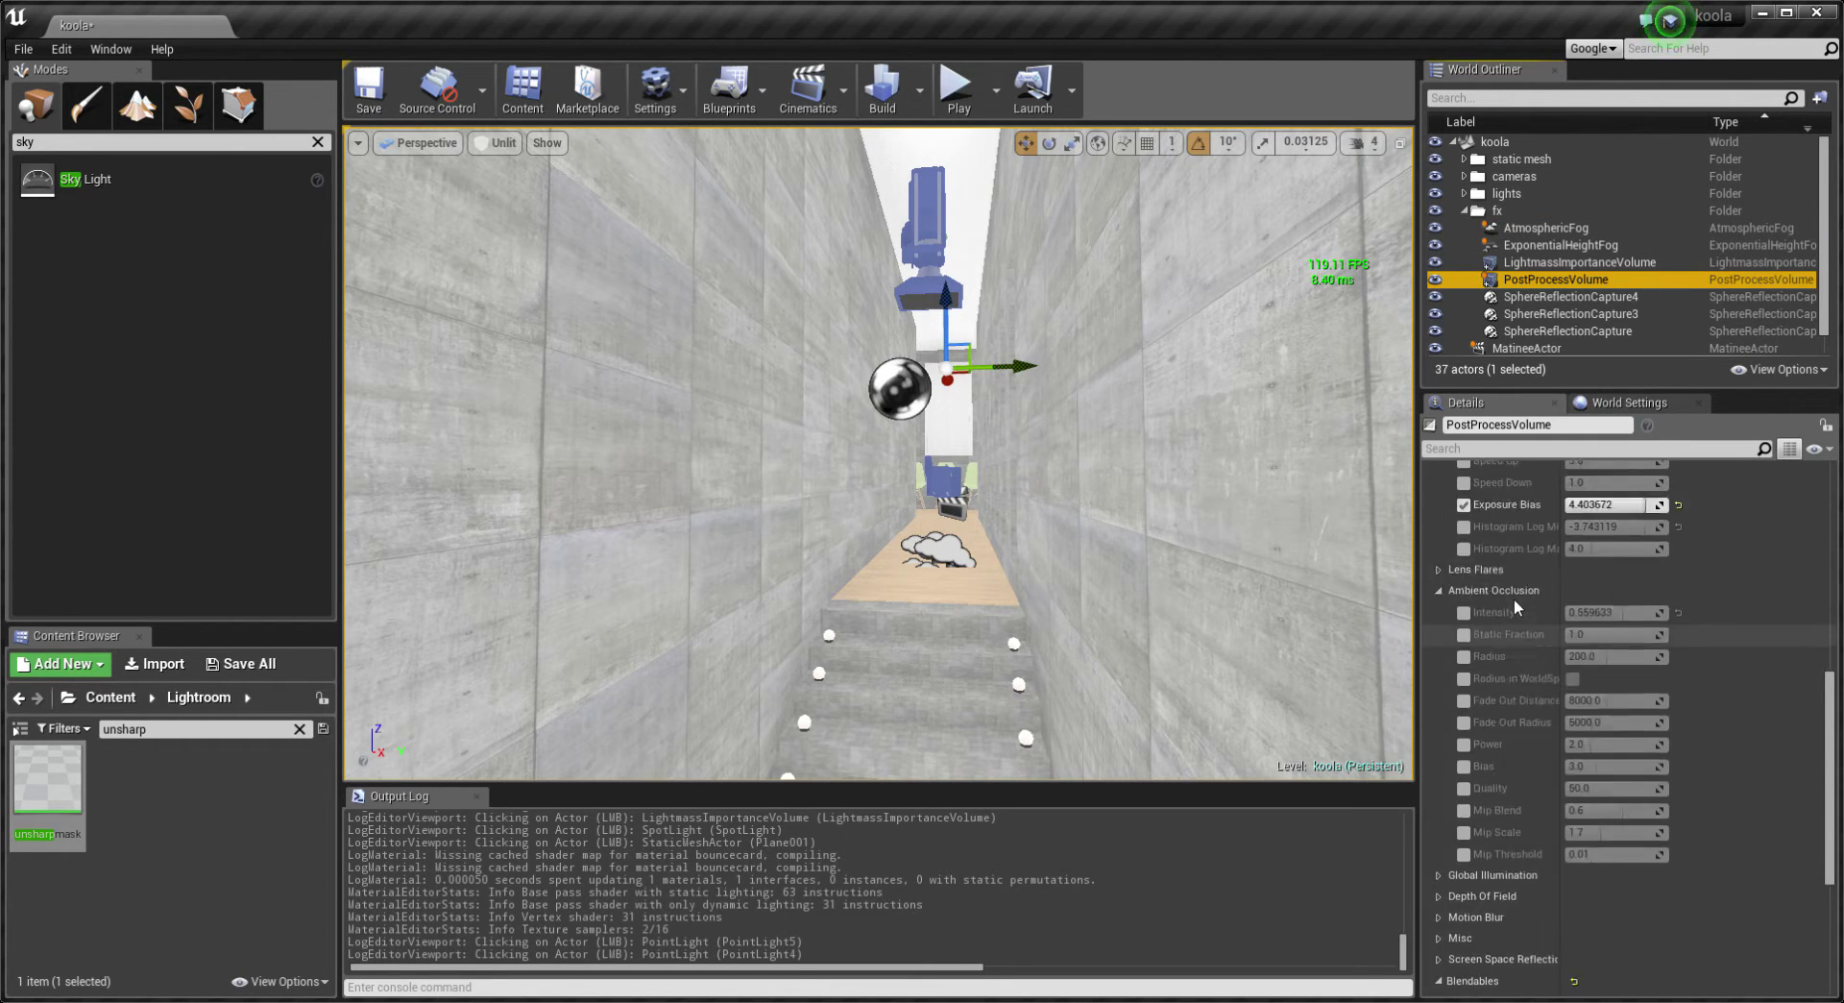
pyautogui.scroll(5, 1508, 595)
pyautogui.scroll(5, 1498, 620)
pyautogui.scroll(-3, 1479, 640)
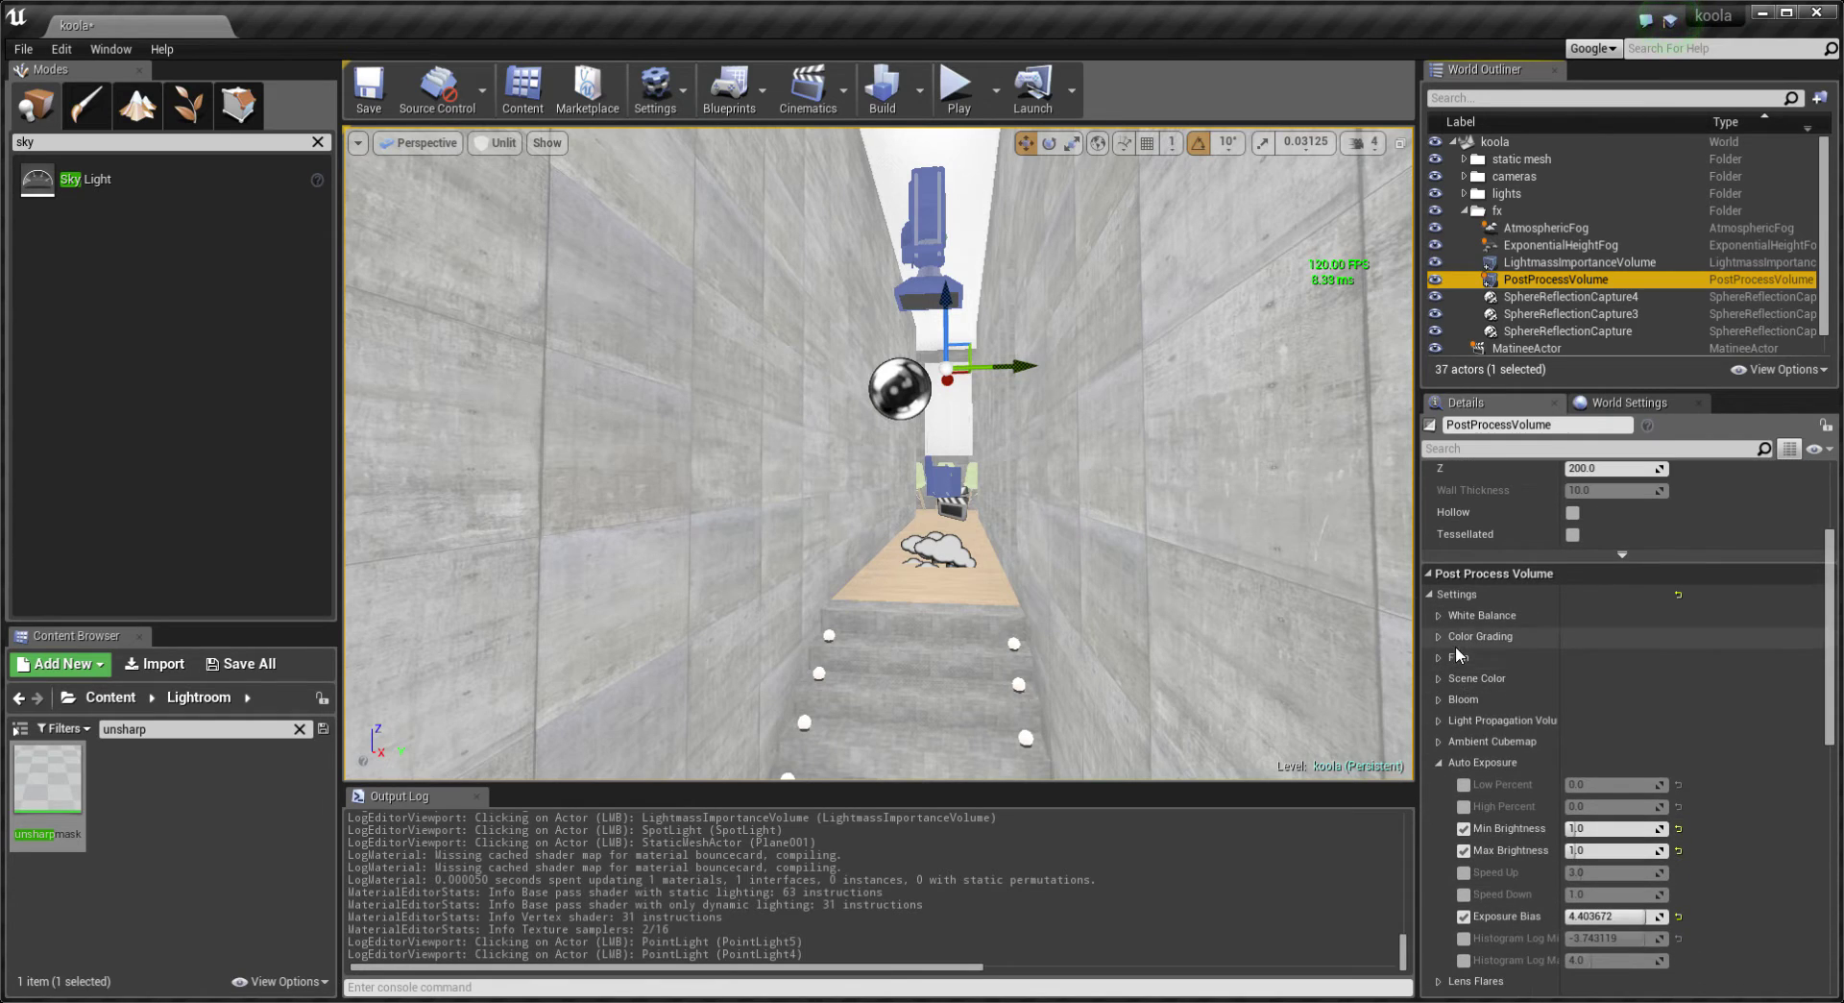
pyautogui.click(1440, 762)
pyautogui.scroll(-1, 1438, 804)
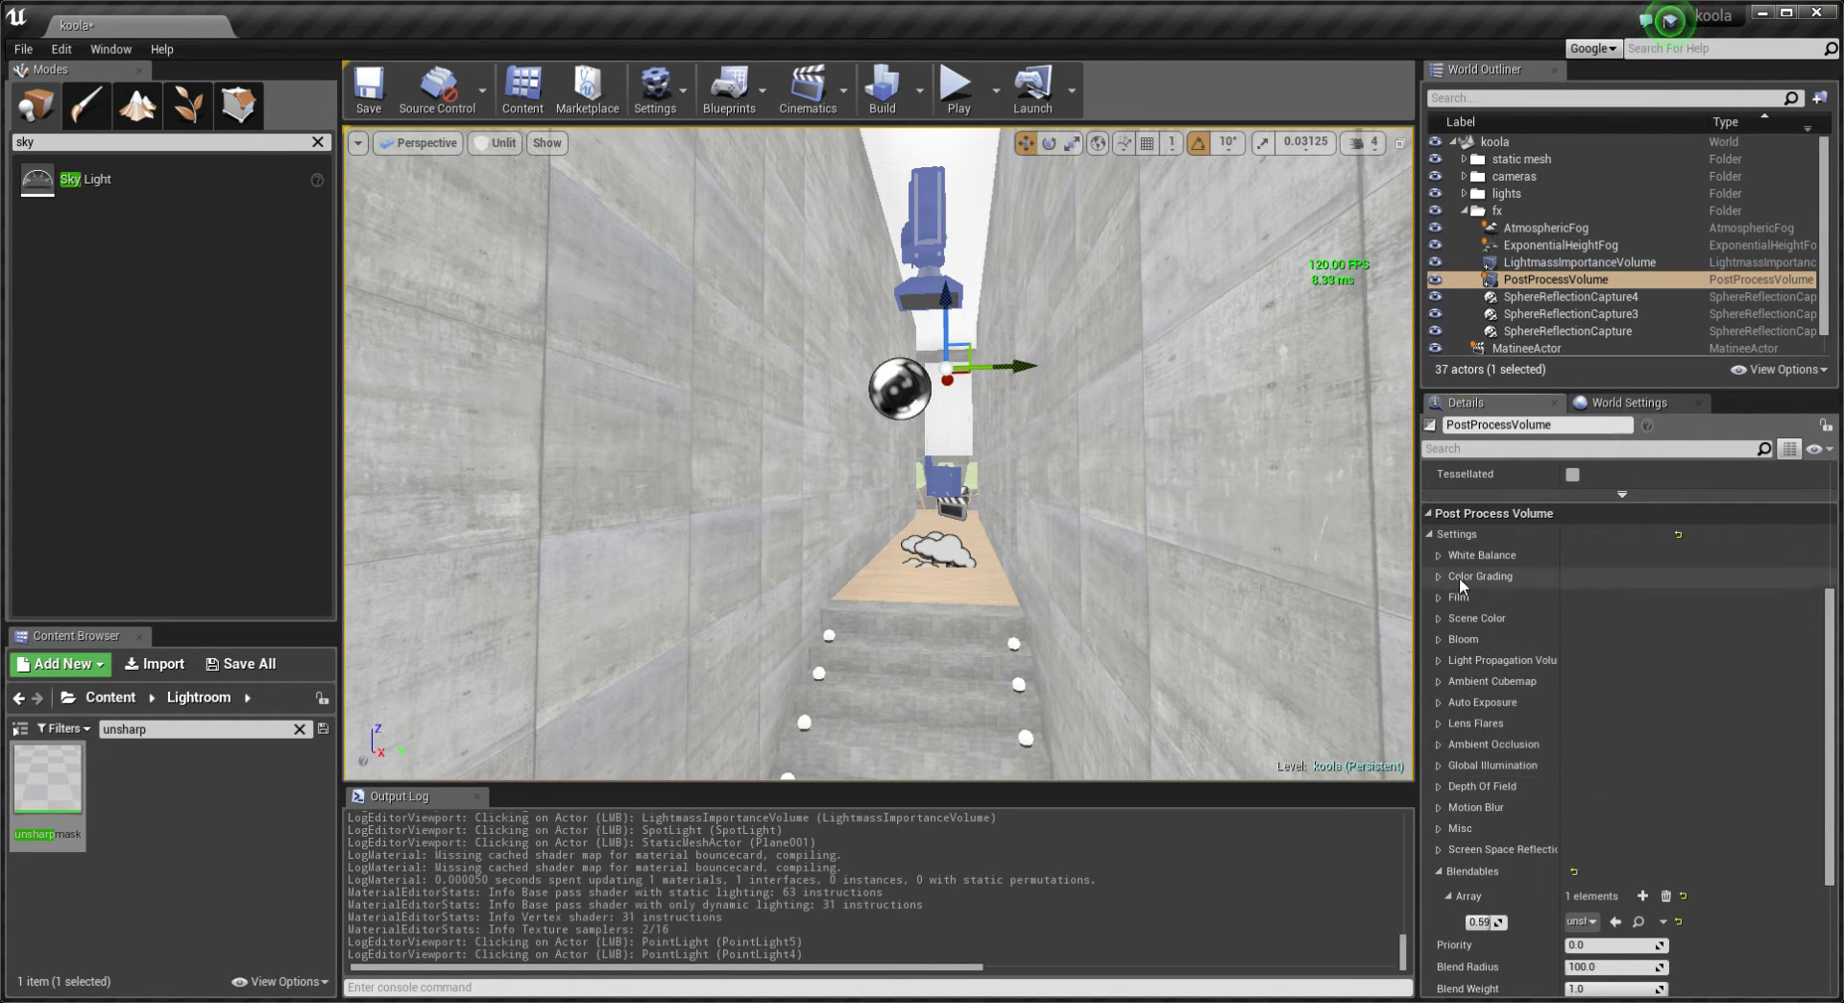
pyautogui.click(1437, 597)
pyautogui.scroll(-1, 1479, 624)
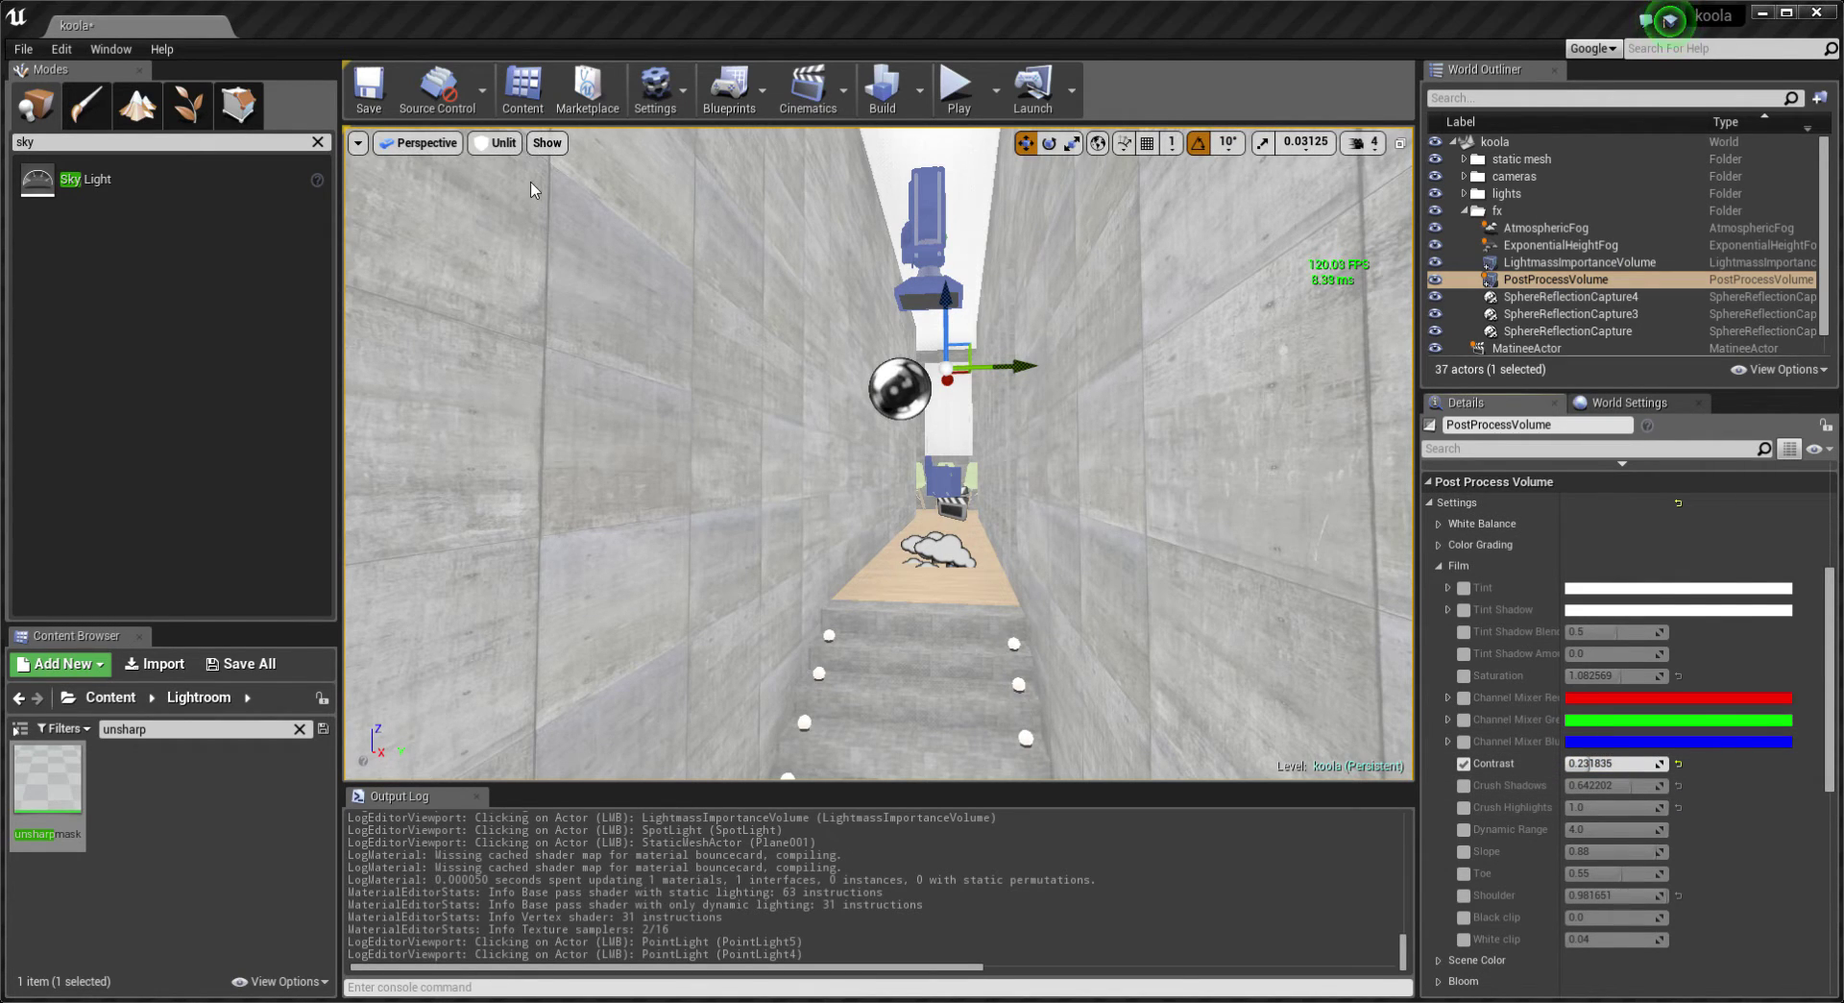
# Switch the viewport to Lit and lower Film contrast to 0.213486.
pyautogui.hotkey('alt', '4')
pyautogui.moveTo(1613, 763)
pyautogui.mouseDown()
pyautogui.moveTo(1536, 764)
pyautogui.moveTo(1633, 764)
pyautogui.mouseUp()
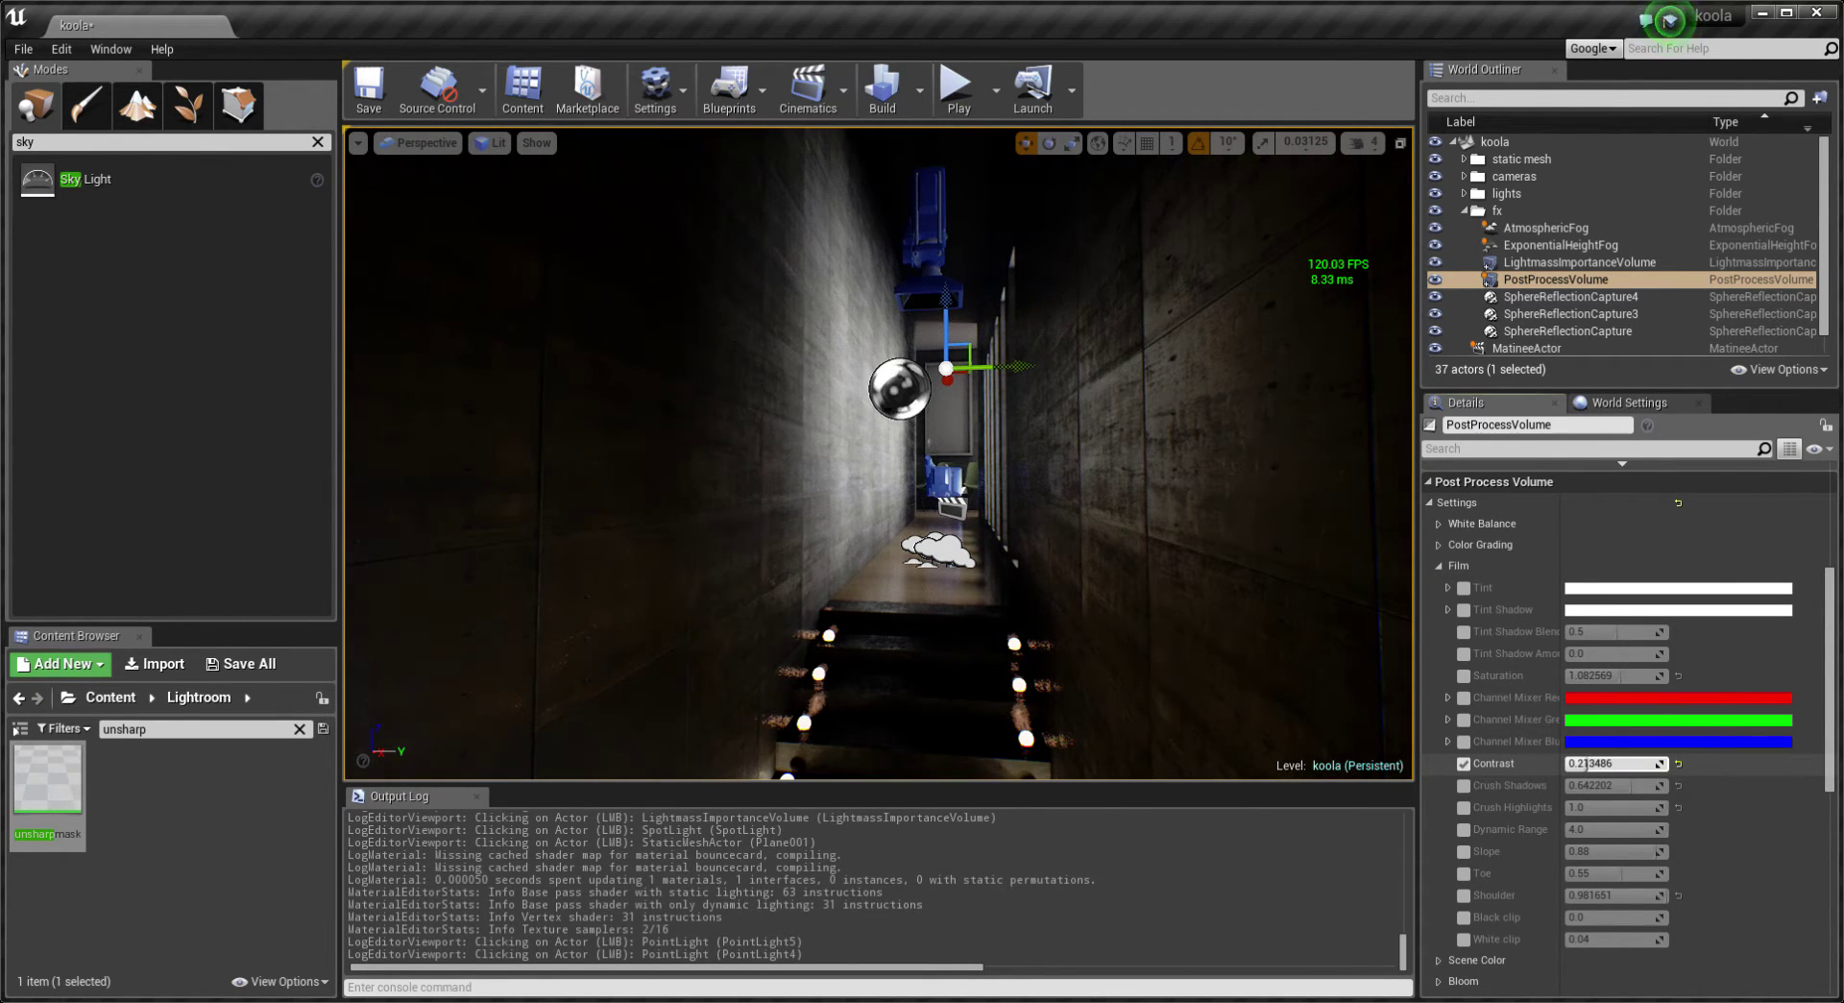
pyautogui.click(1436, 567)
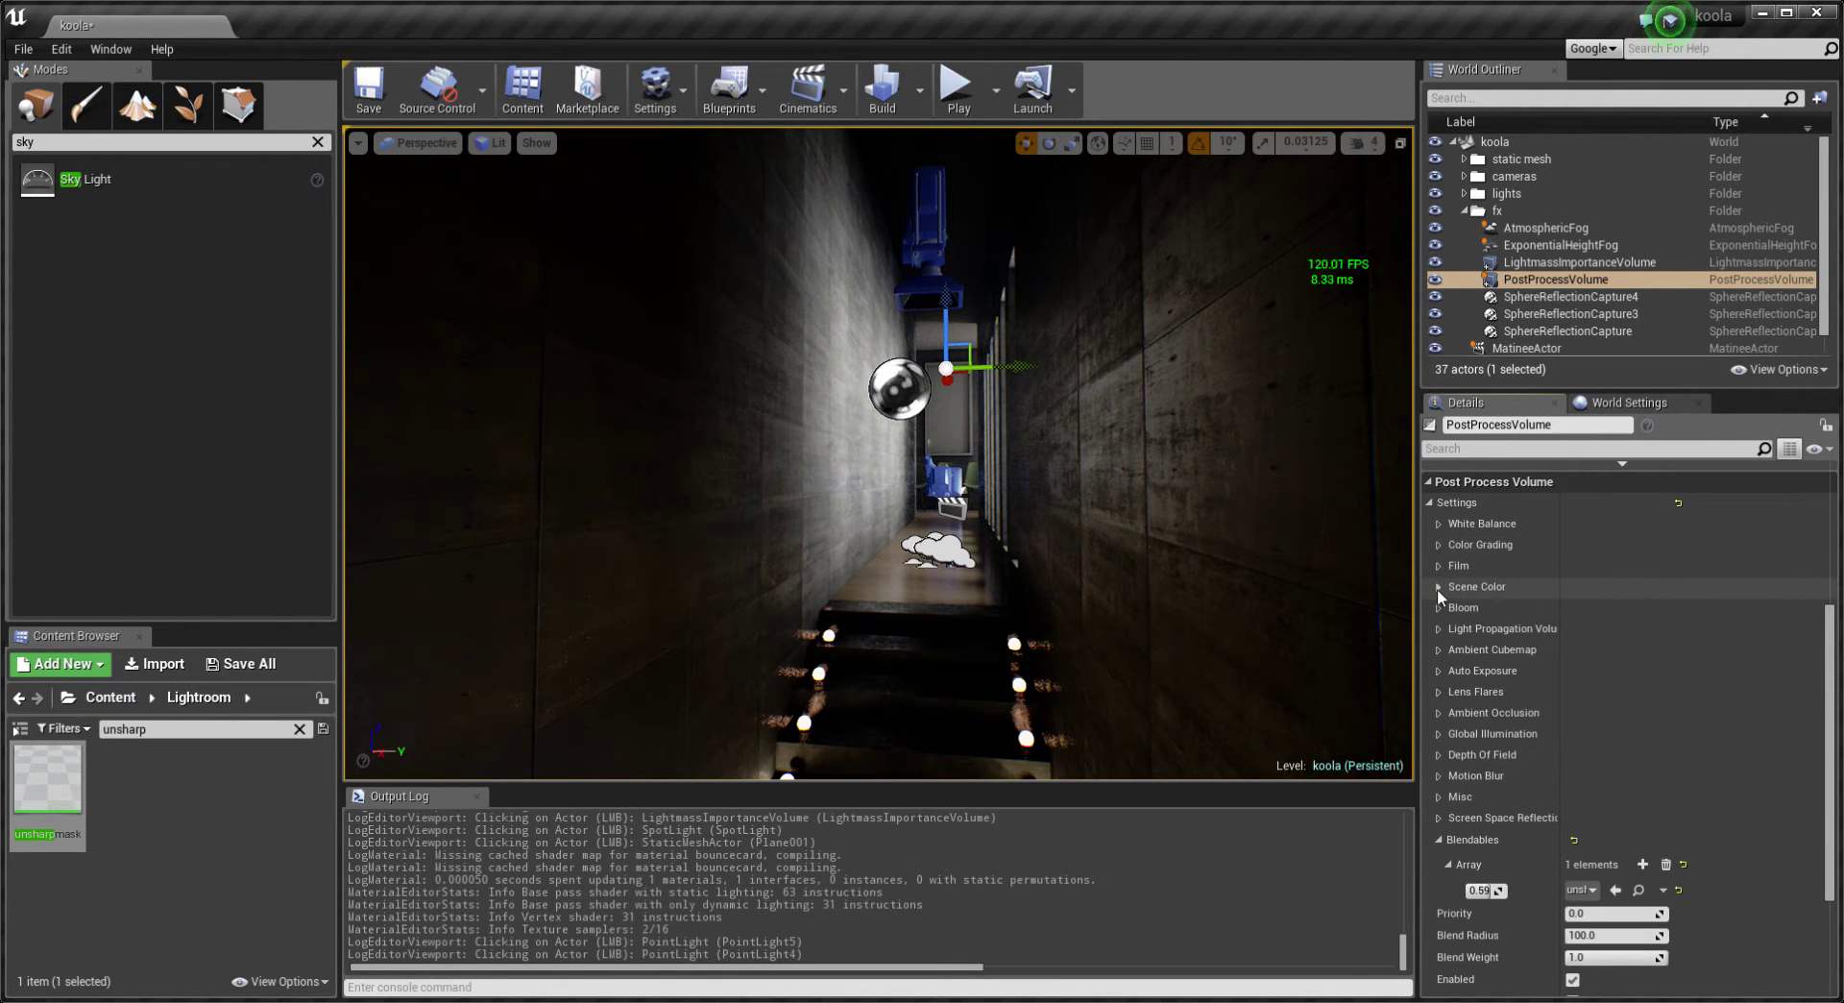
# Enable the Scene Color Fringe Saturation override and toggle the Grain Intensity and Grain Jitter overrides.
pyautogui.click(1437, 587)
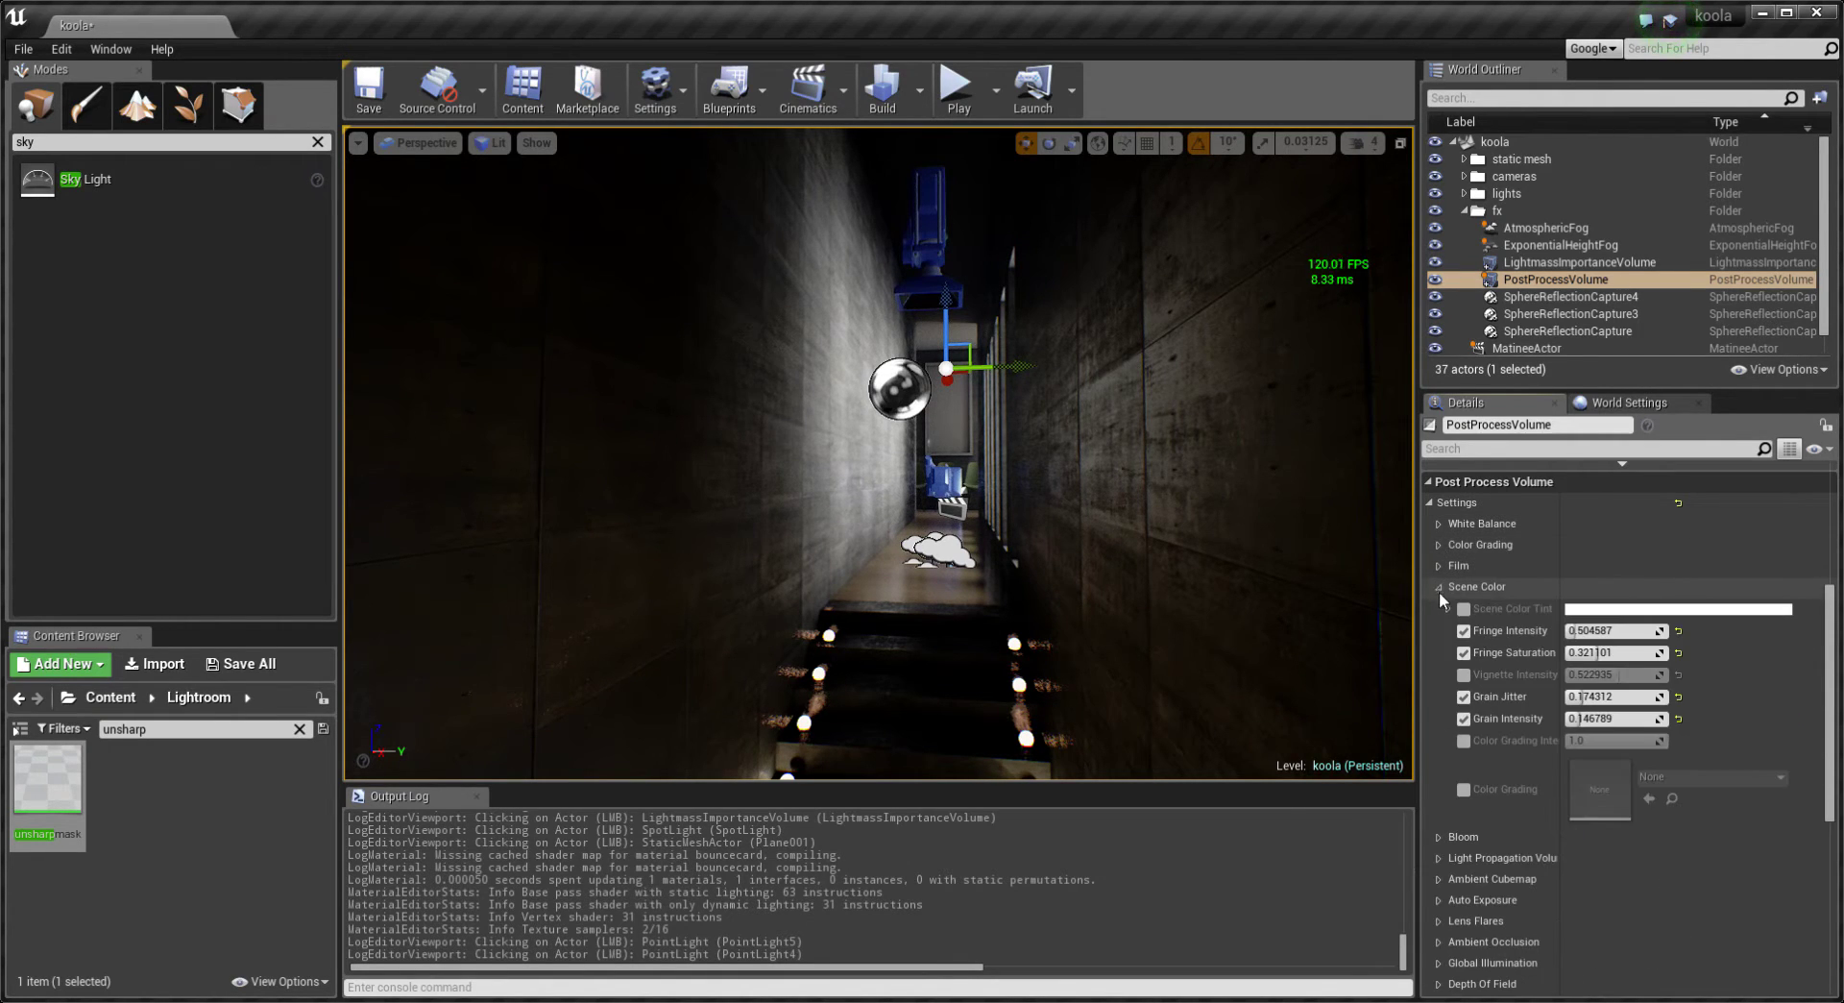
pyautogui.click(1465, 654)
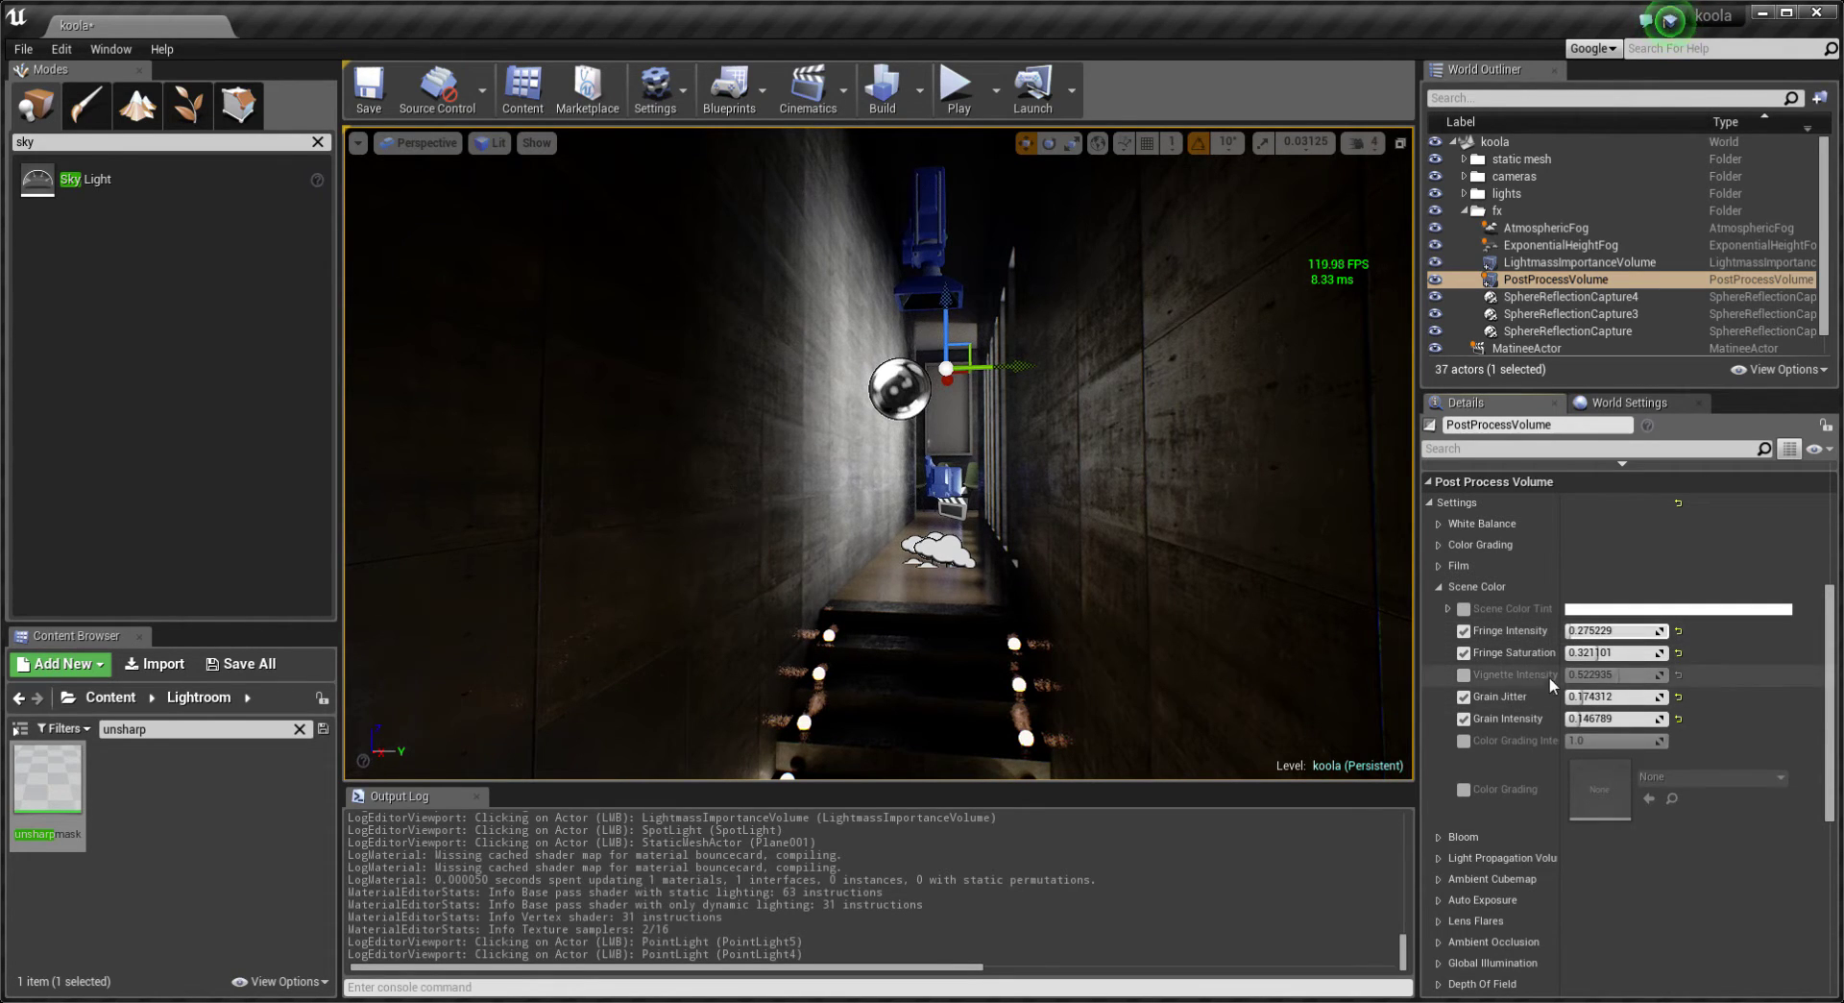
pyautogui.click(1469, 718)
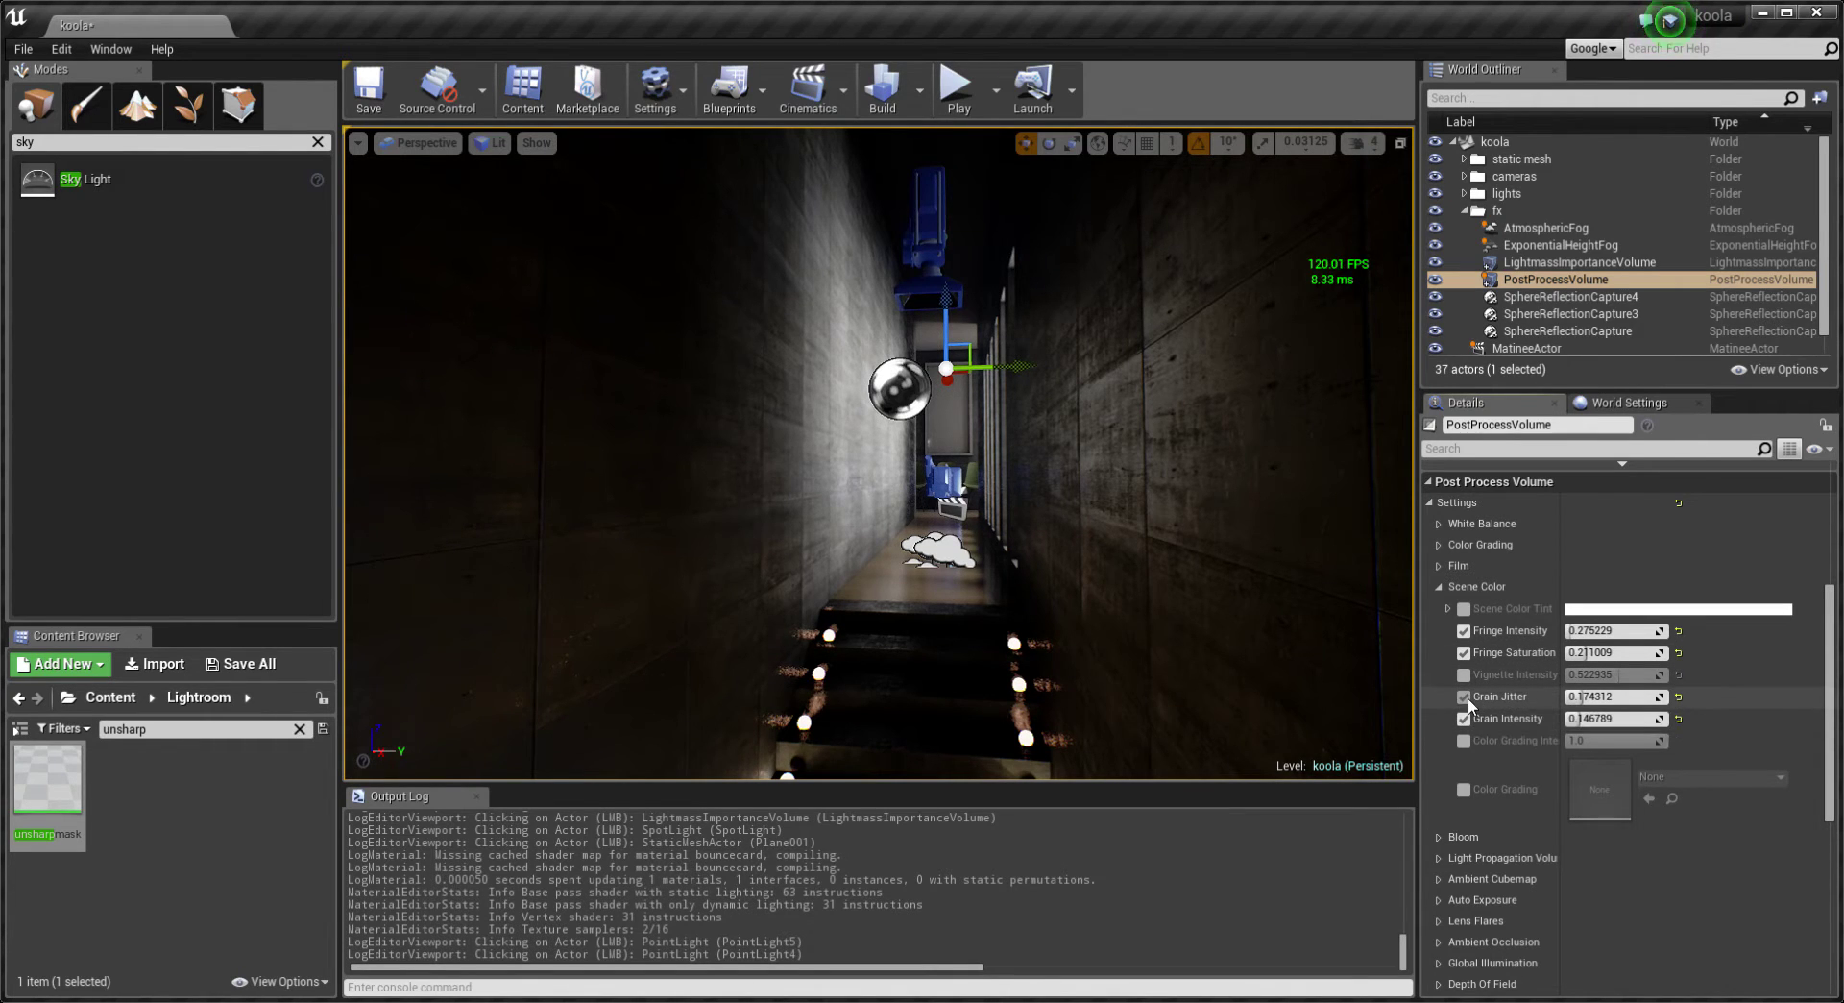
pyautogui.click(1467, 701)
pyautogui.scroll(-2, 1483, 712)
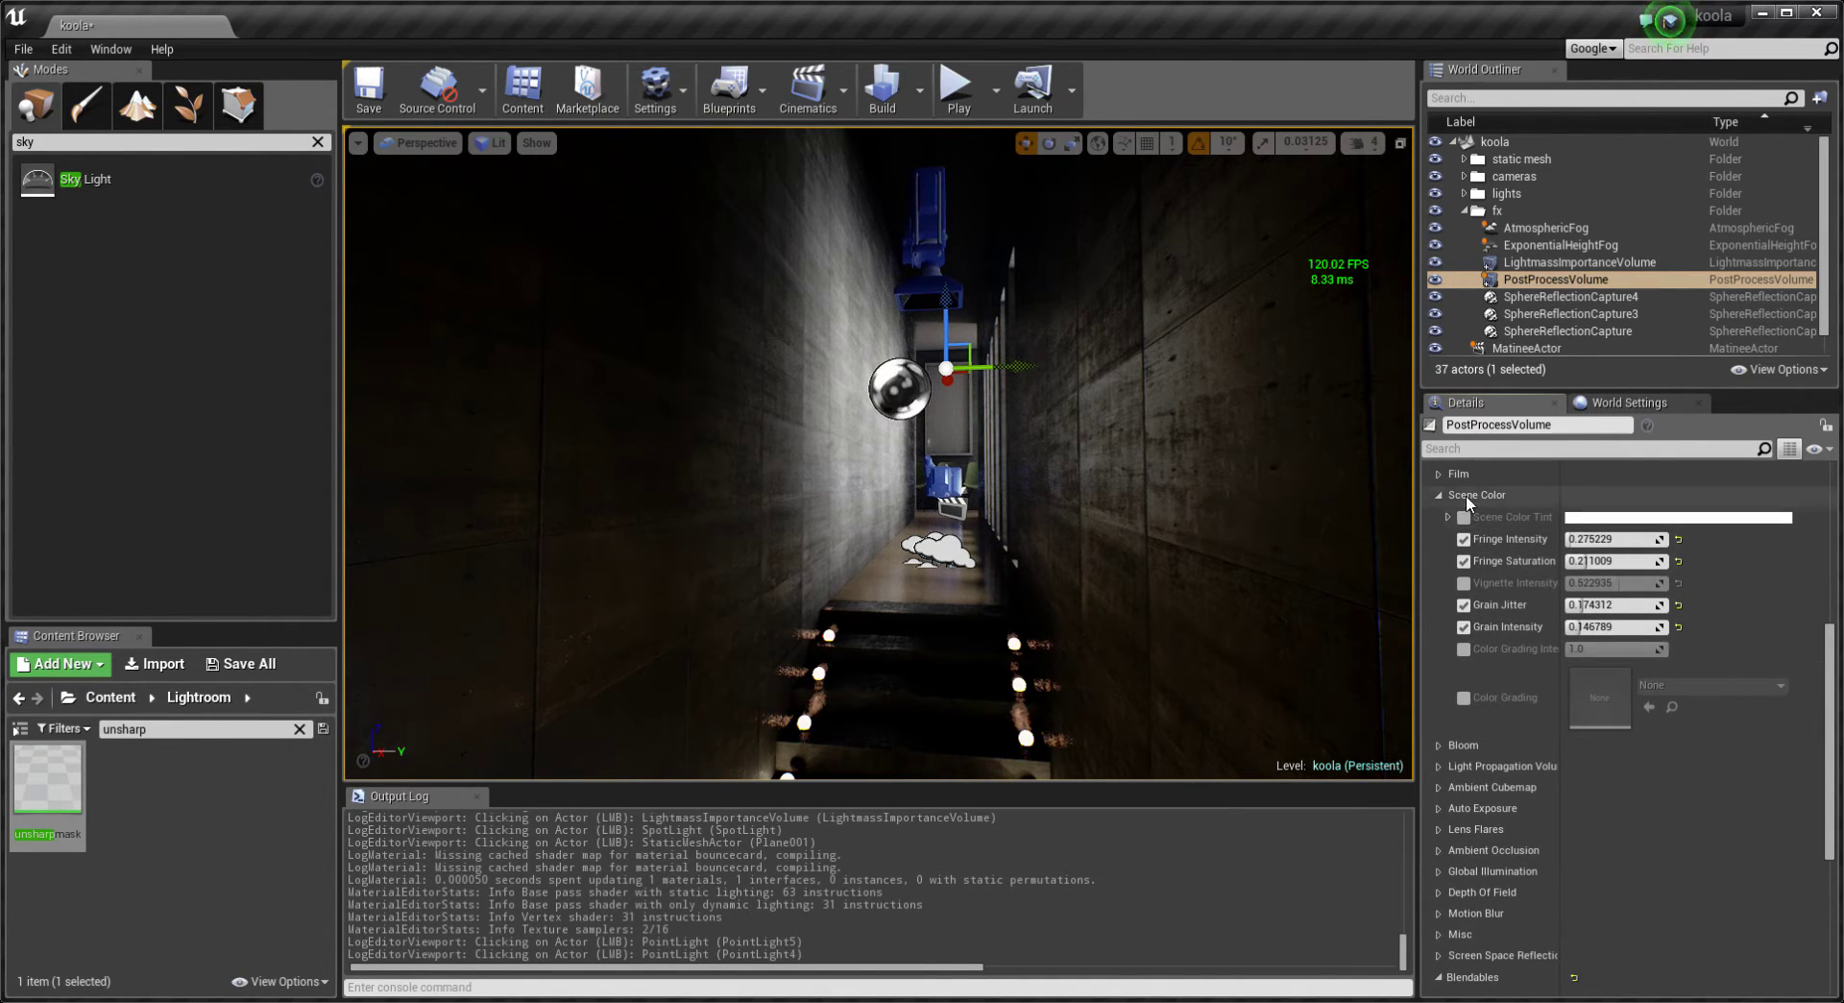
pyautogui.click(1439, 493)
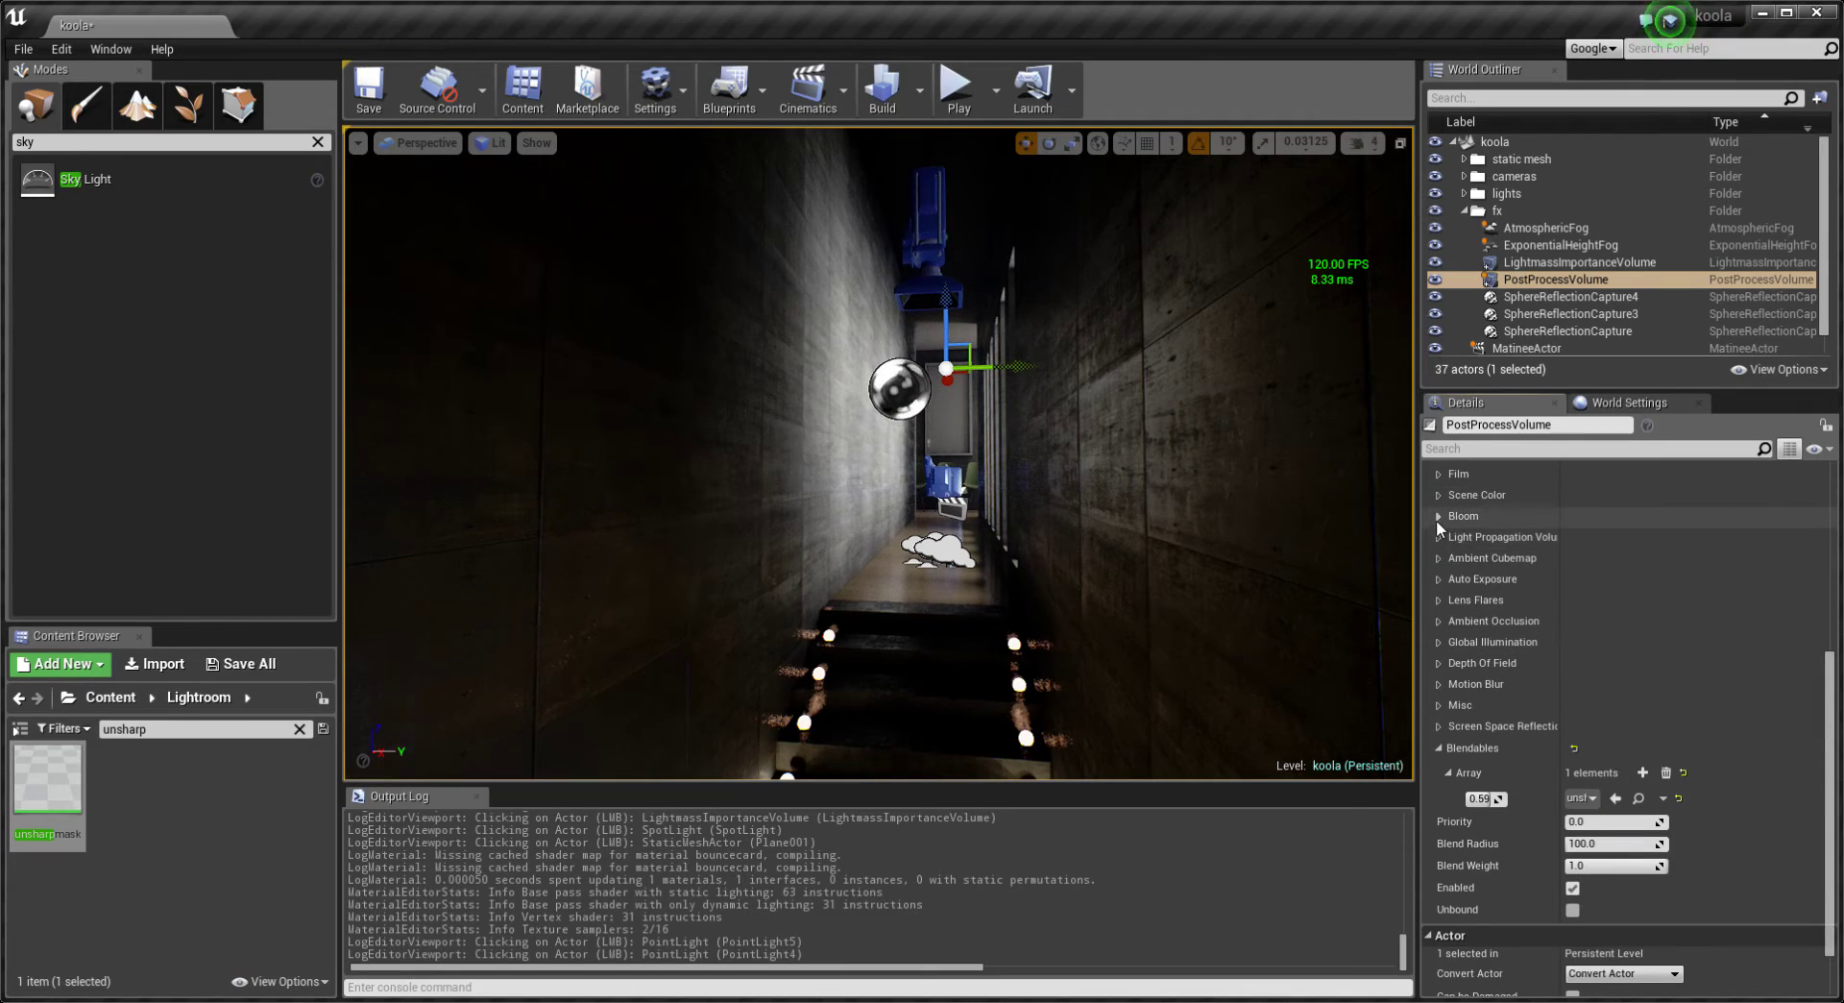
# Frame the PostProcessVolume and toggle Bloom intensity 0.393578 and threshold 7.119266 overrides off and on.
pyautogui.click(1439, 516)
pyautogui.press('f')
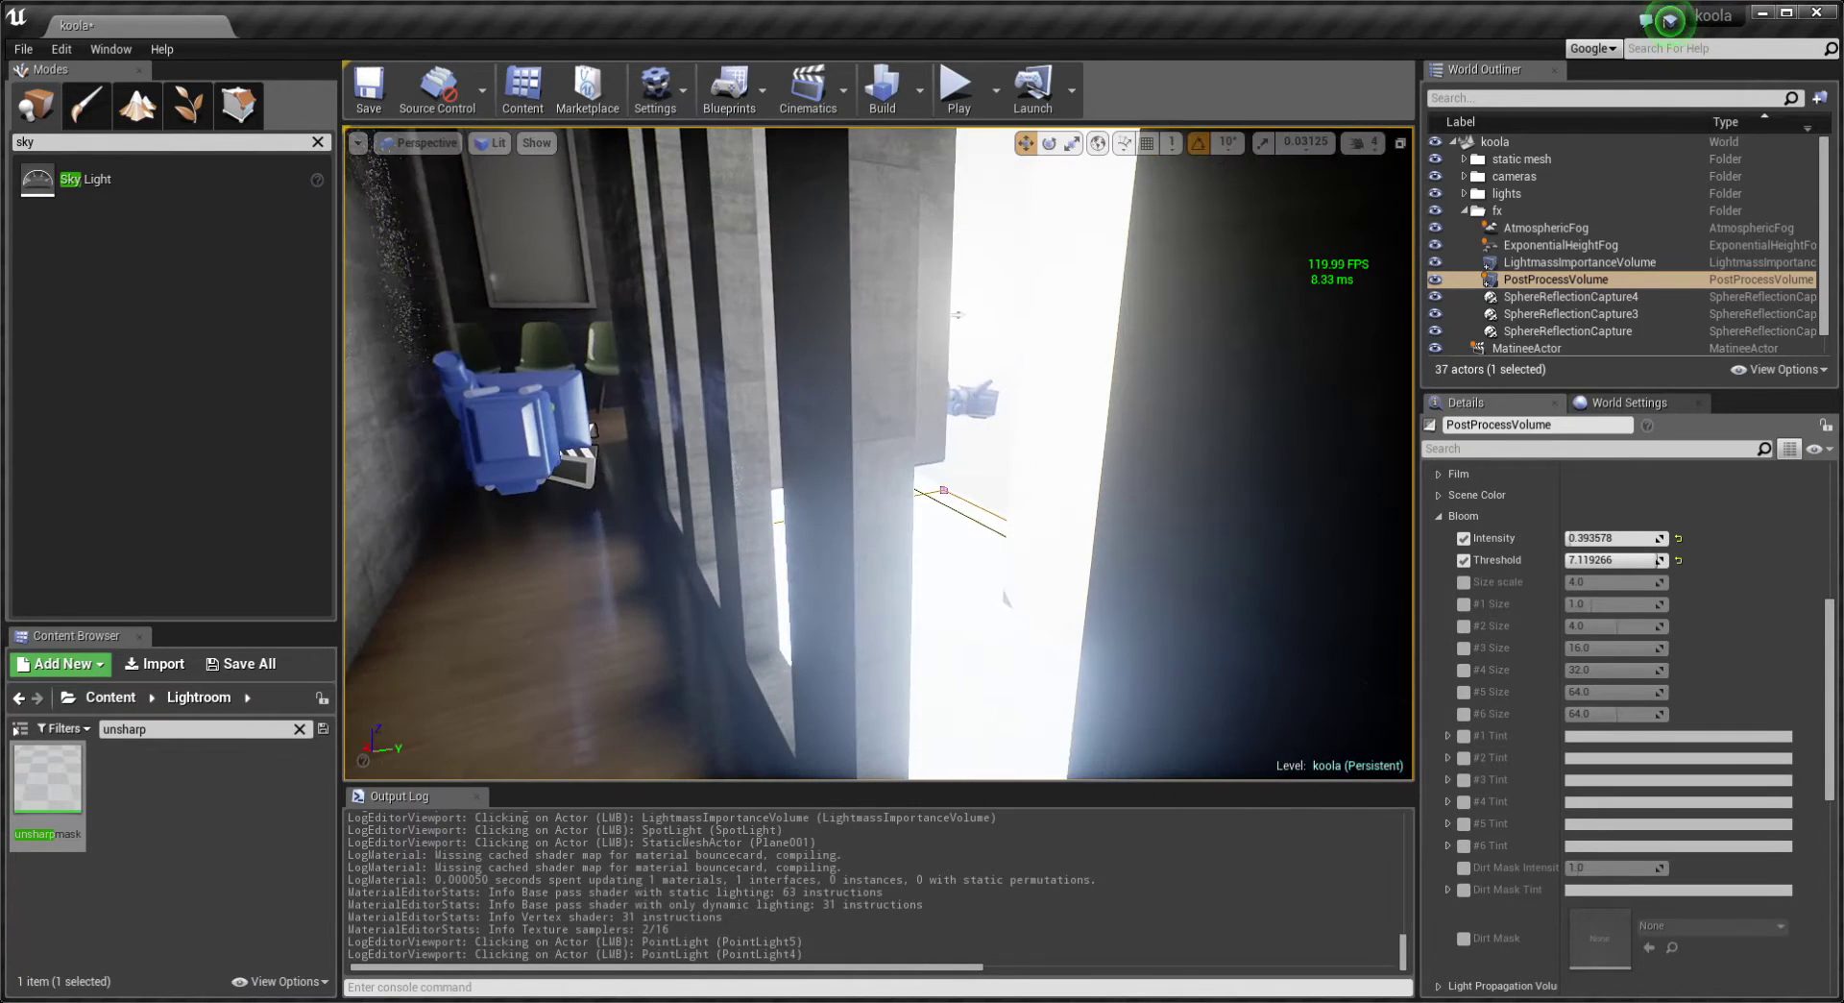
pyautogui.moveTo(1249, 534); pyautogui.dragTo(1249, 534, button='right')
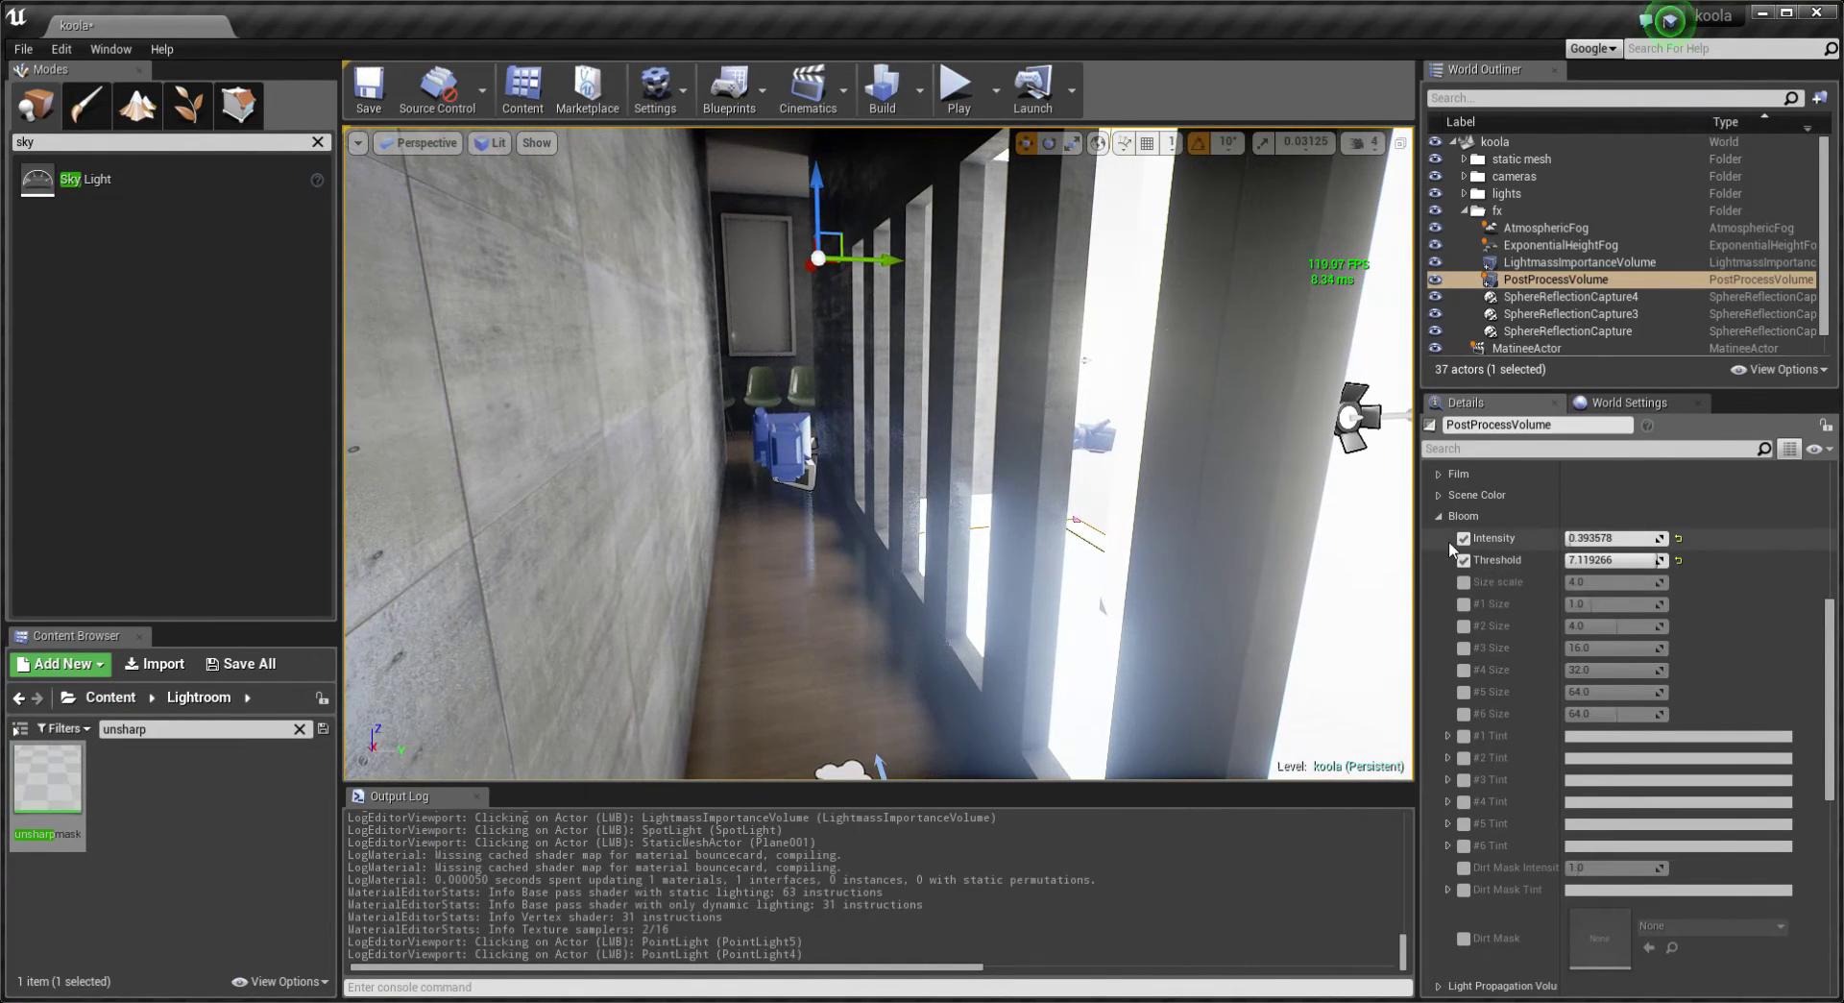
pyautogui.click(1464, 538)
pyautogui.click(1463, 560)
pyautogui.click(1464, 560)
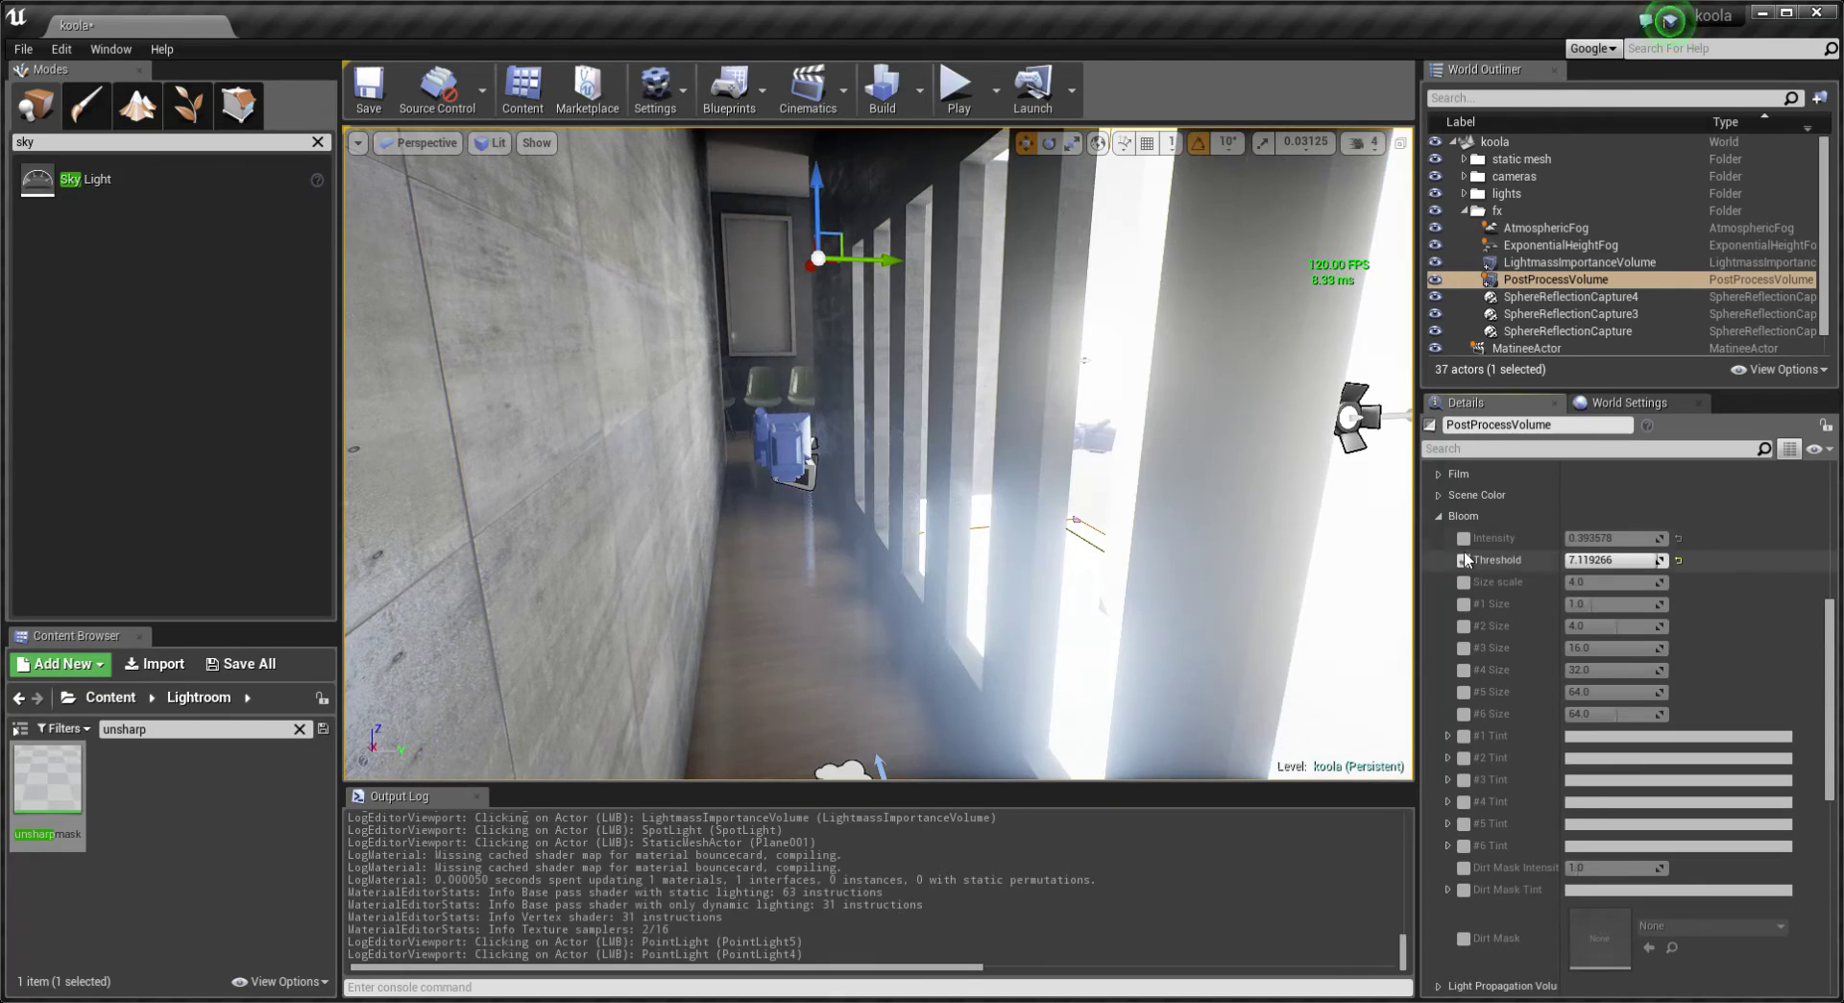
pyautogui.click(1464, 538)
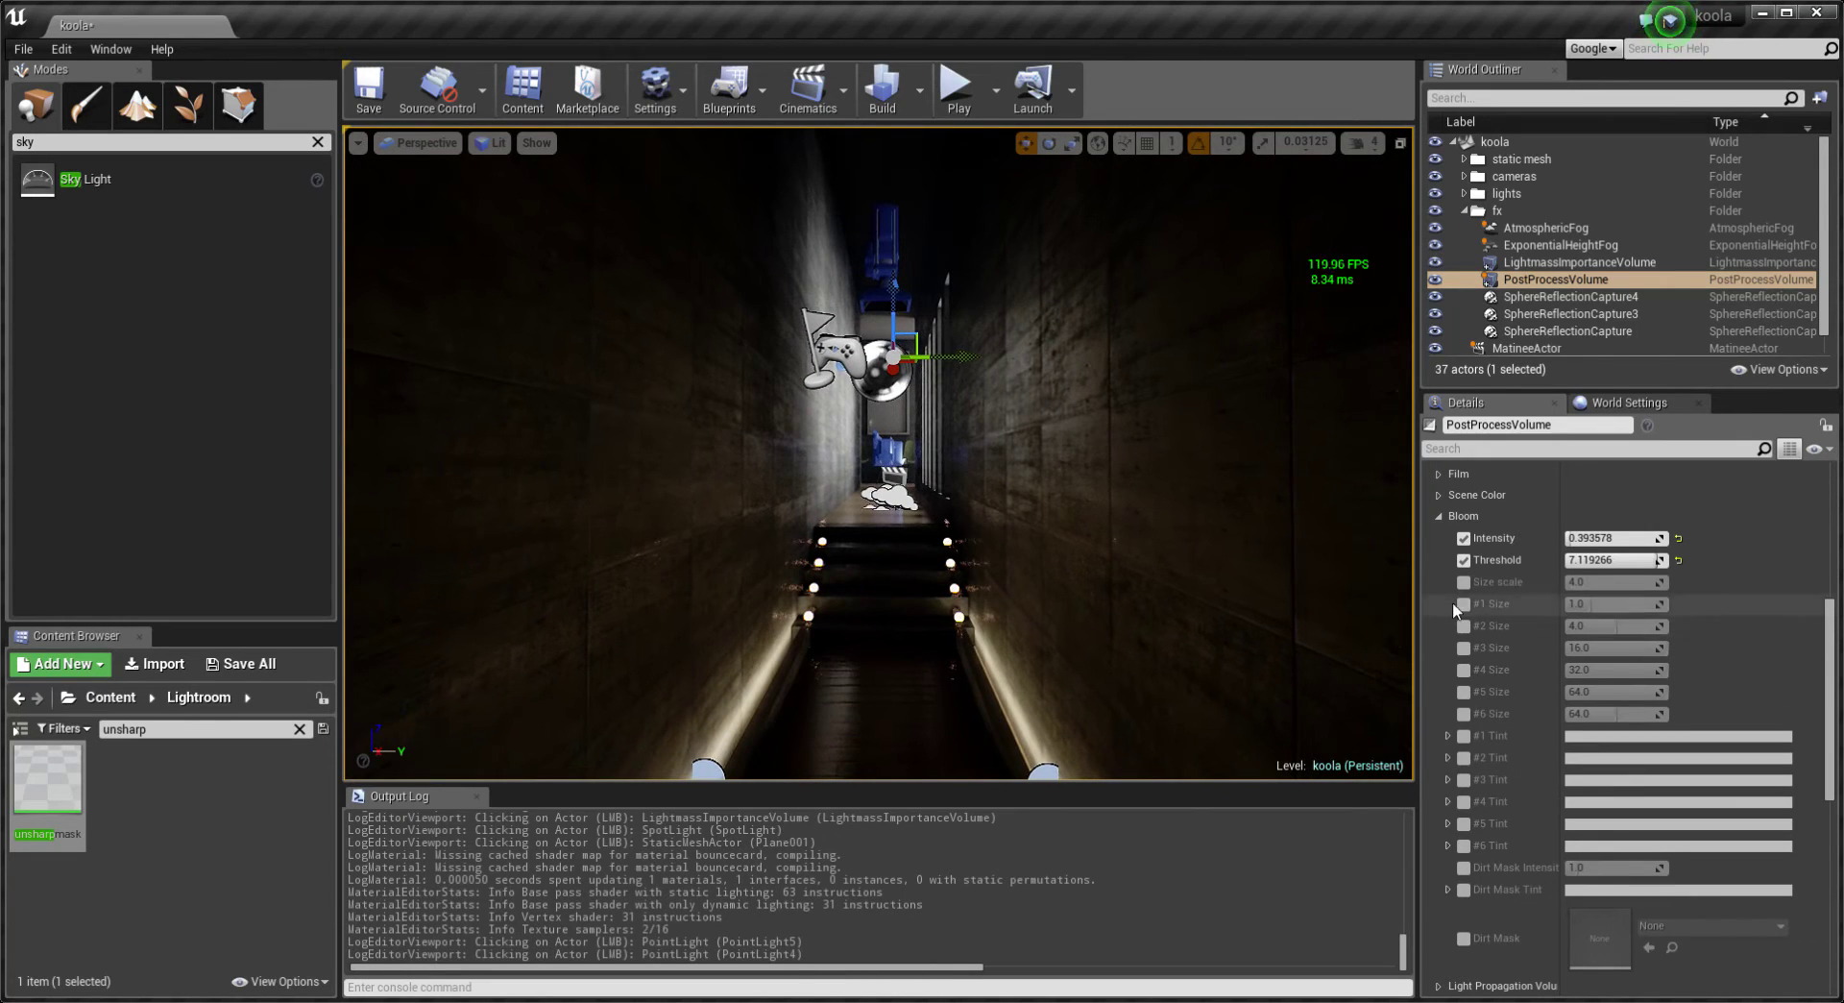
# Collapse Bloom, glance at Light Propagation Volume and Ambient Cubemap, and expand Auto Exposure.
pyautogui.click(1439, 517)
pyautogui.click(1437, 537)
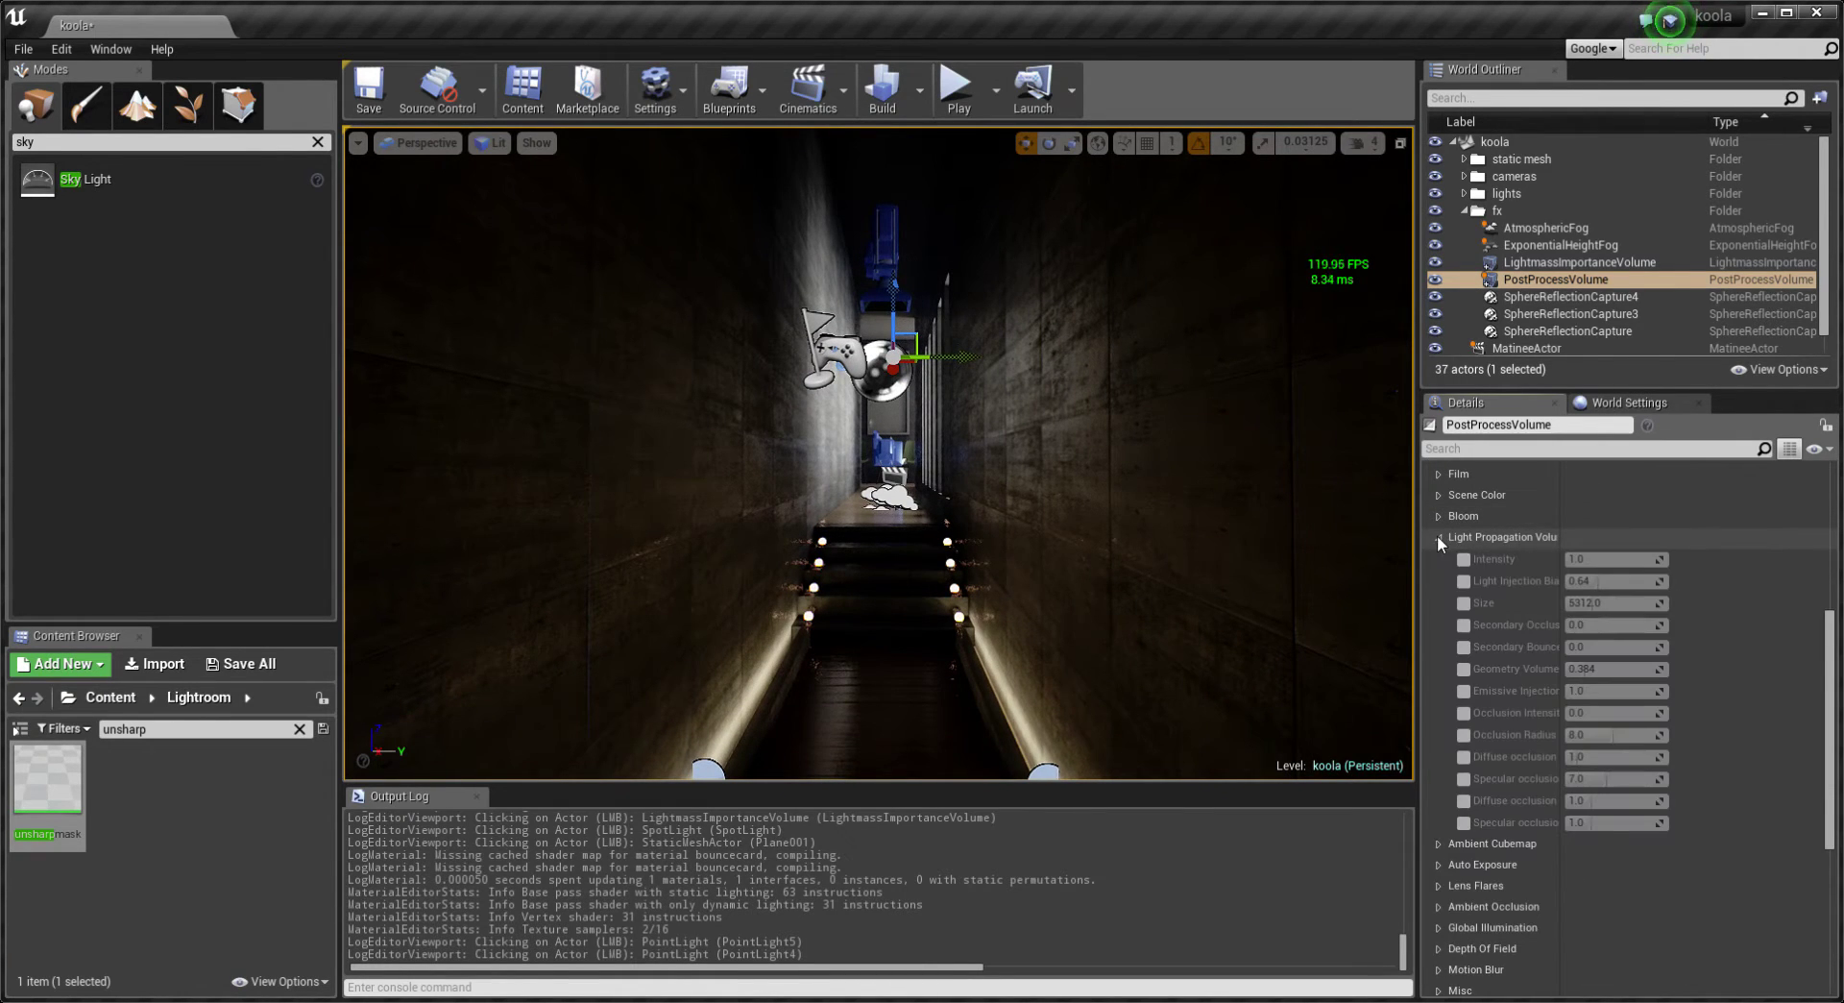
pyautogui.click(1440, 538)
pyautogui.click(1439, 557)
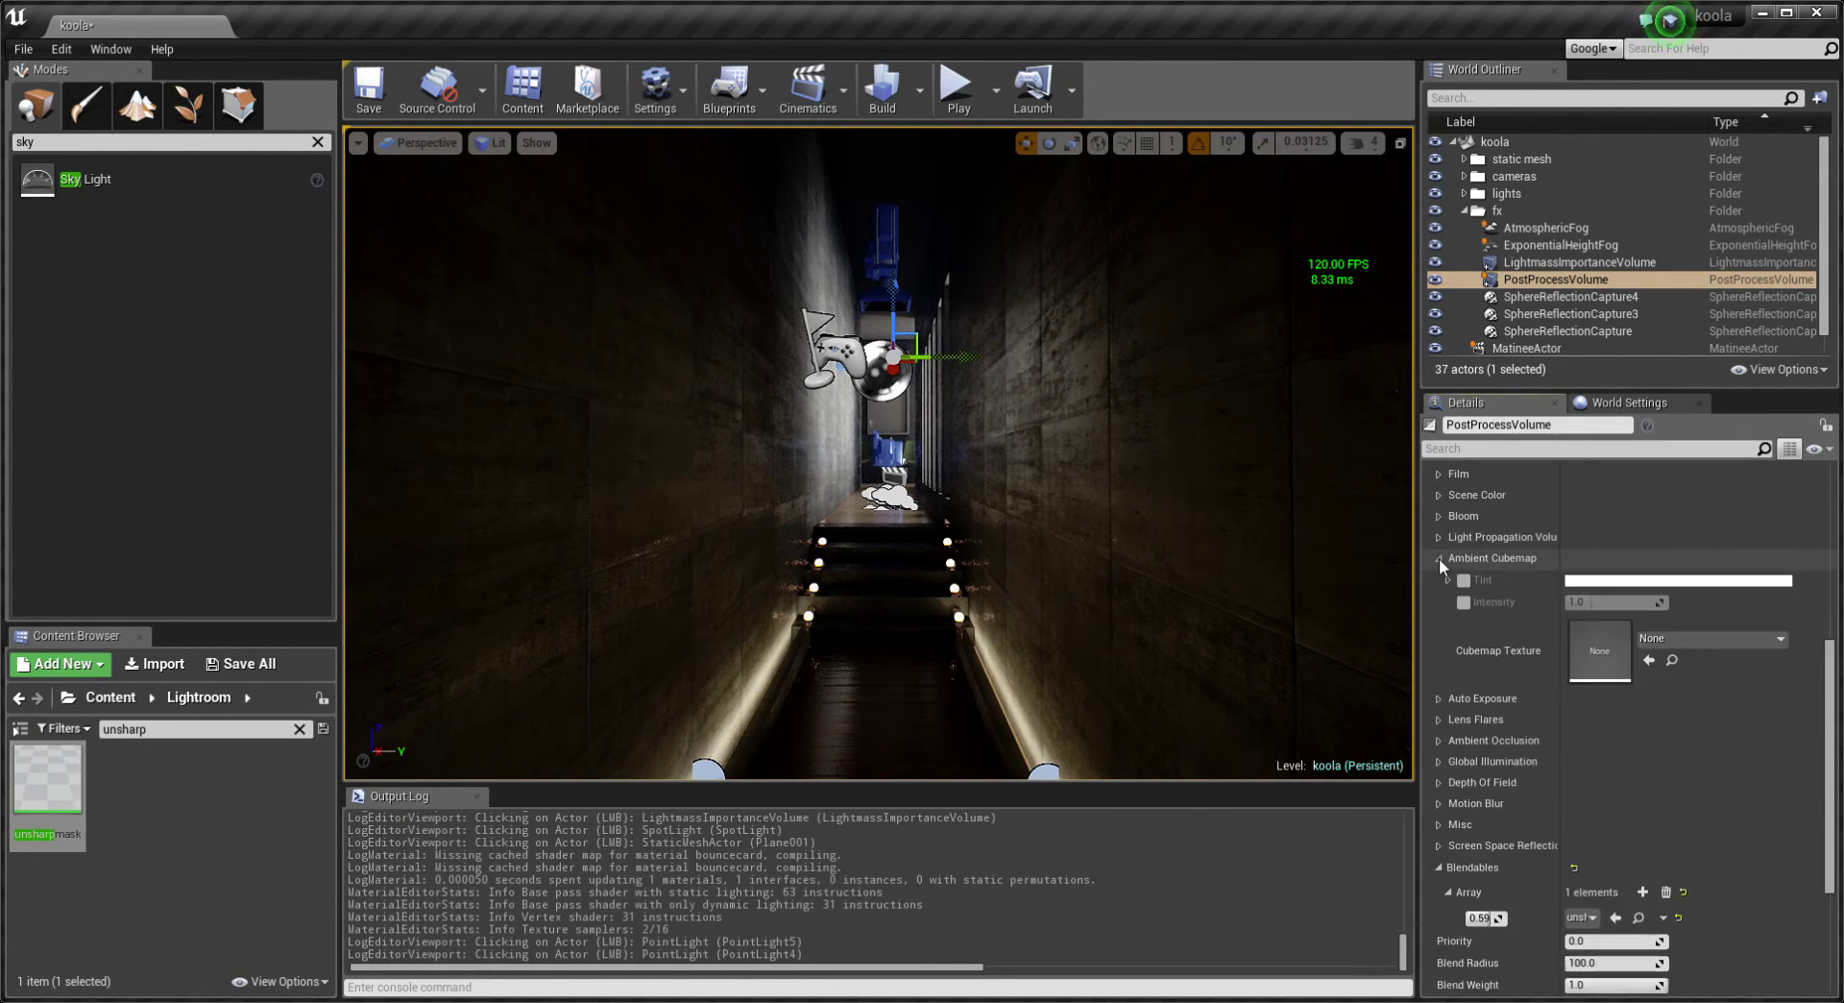
pyautogui.click(1438, 560)
pyautogui.click(1435, 579)
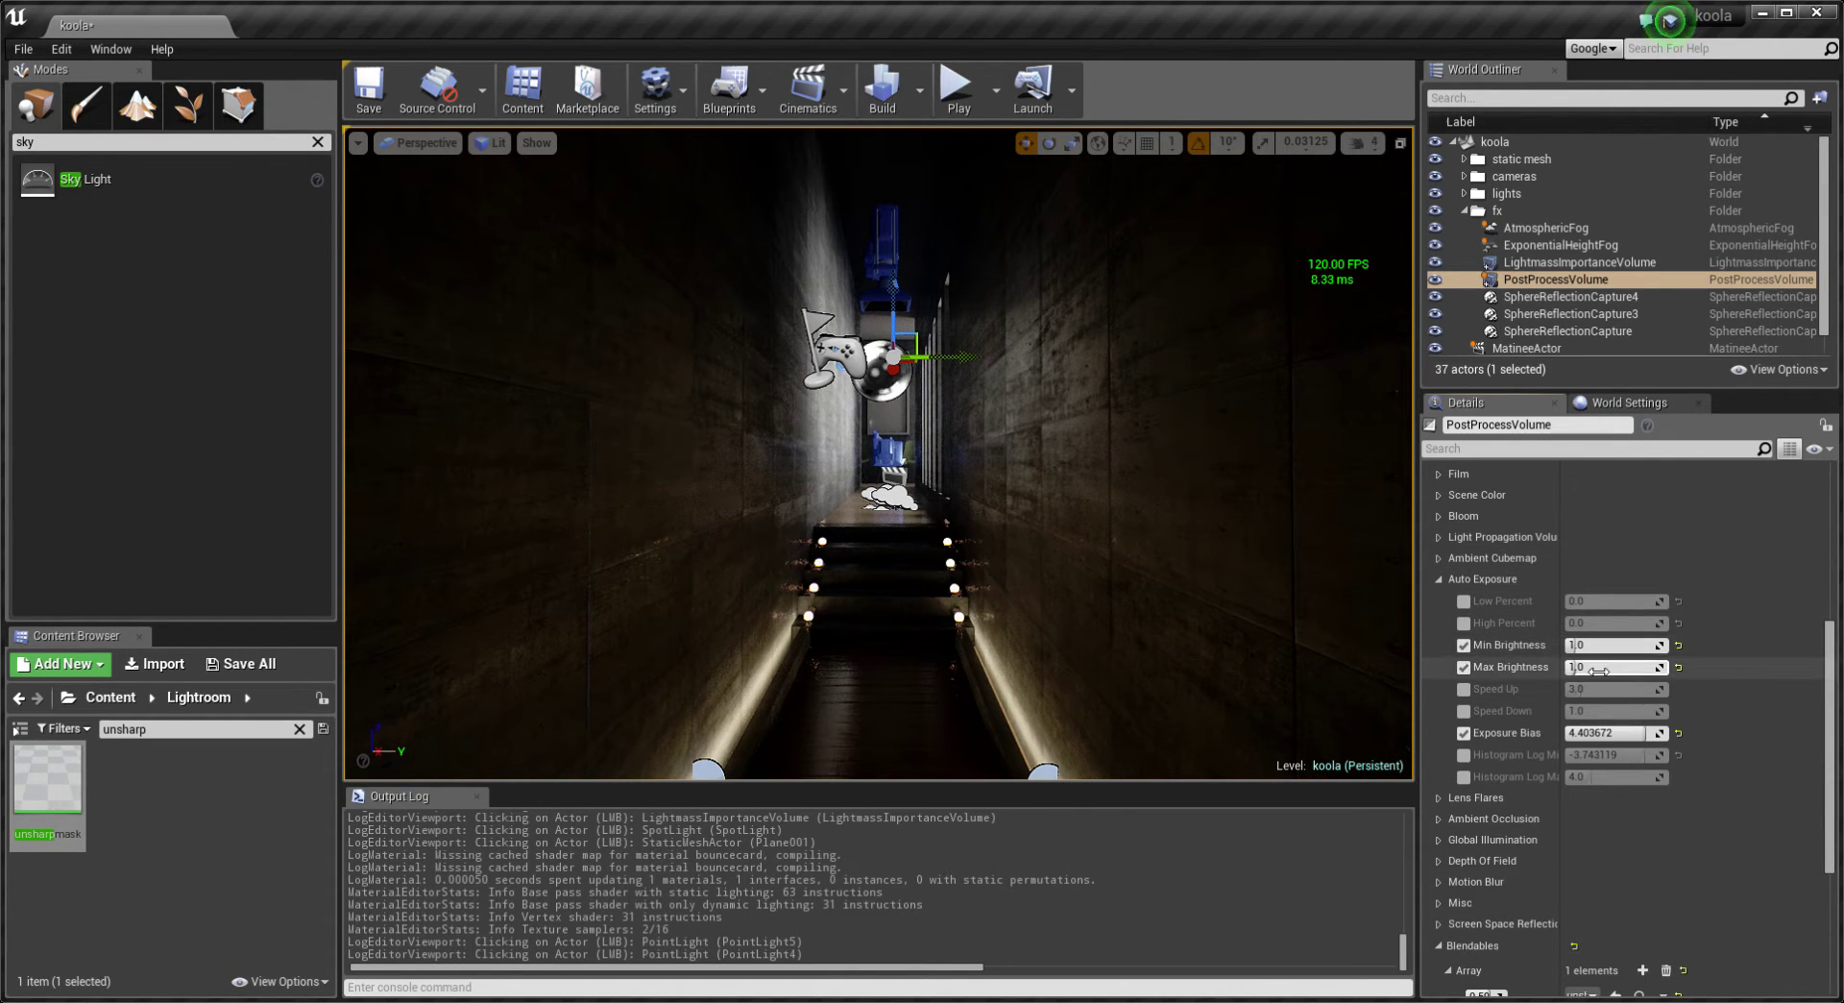
# Compare the corridor with Min Brightness, Max Brightness and Exposure Bias overrides off and on.
pyautogui.click(1464, 644)
pyautogui.click(1464, 667)
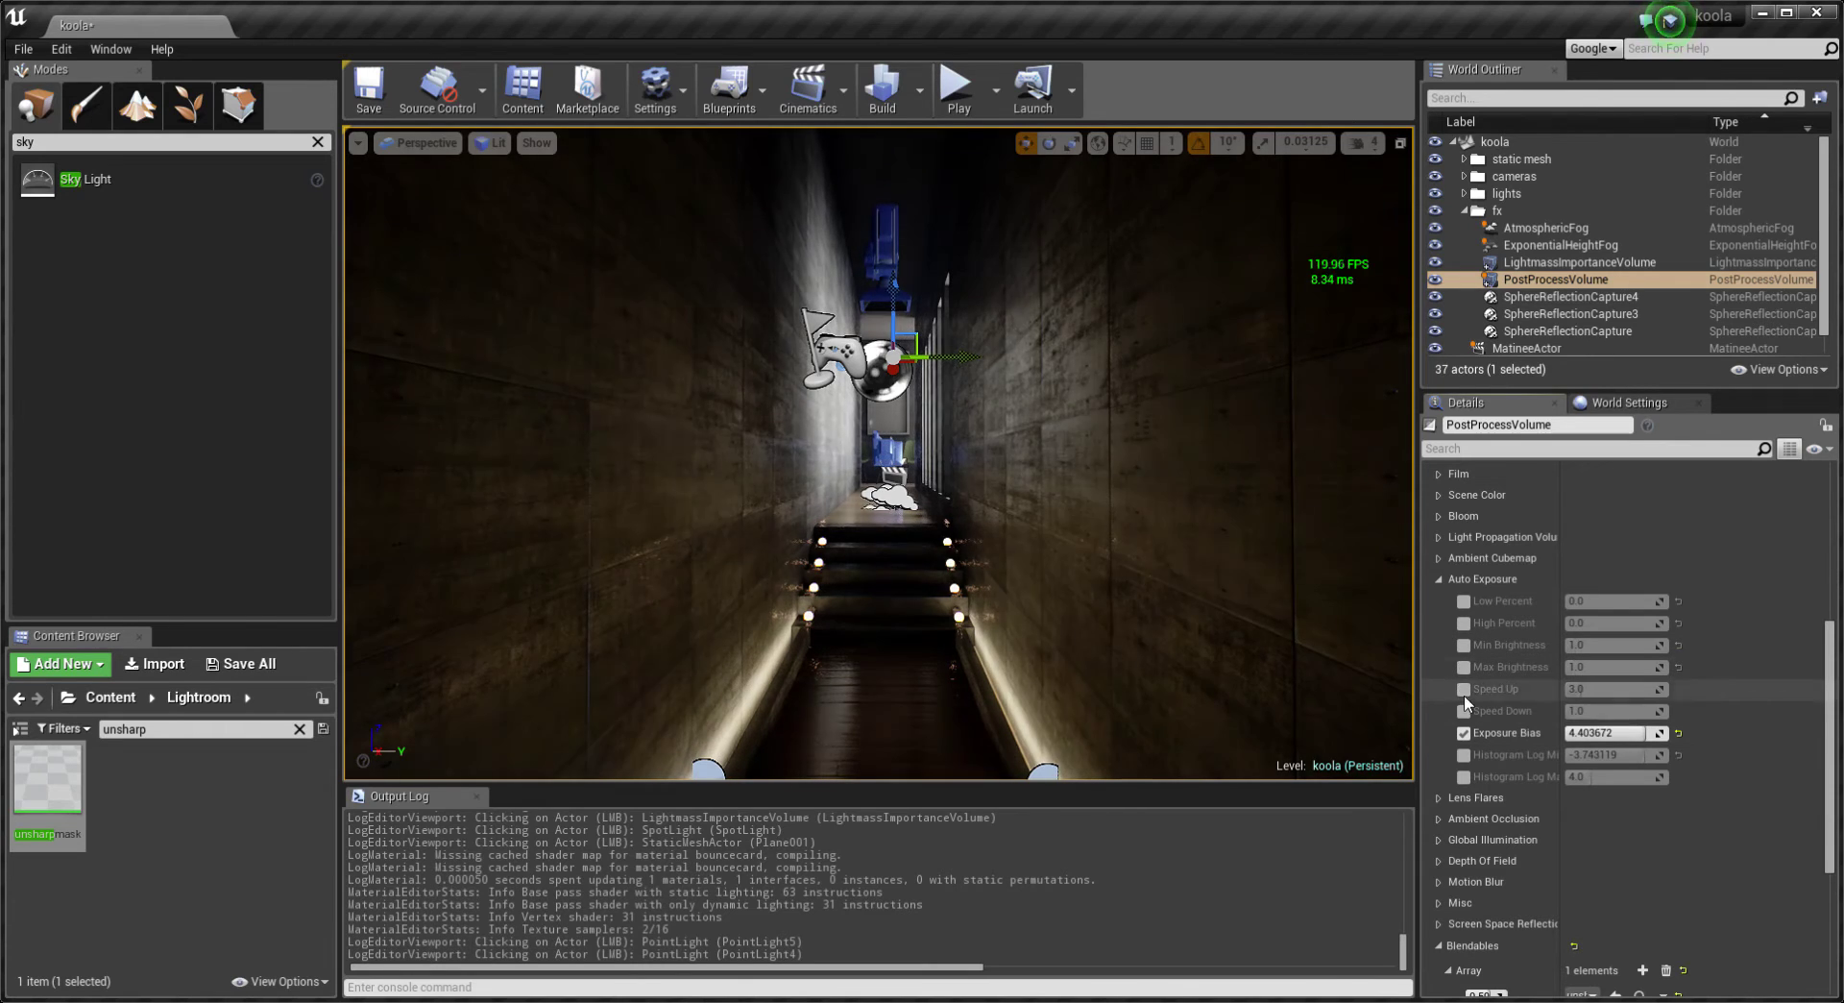
pyautogui.click(1463, 733)
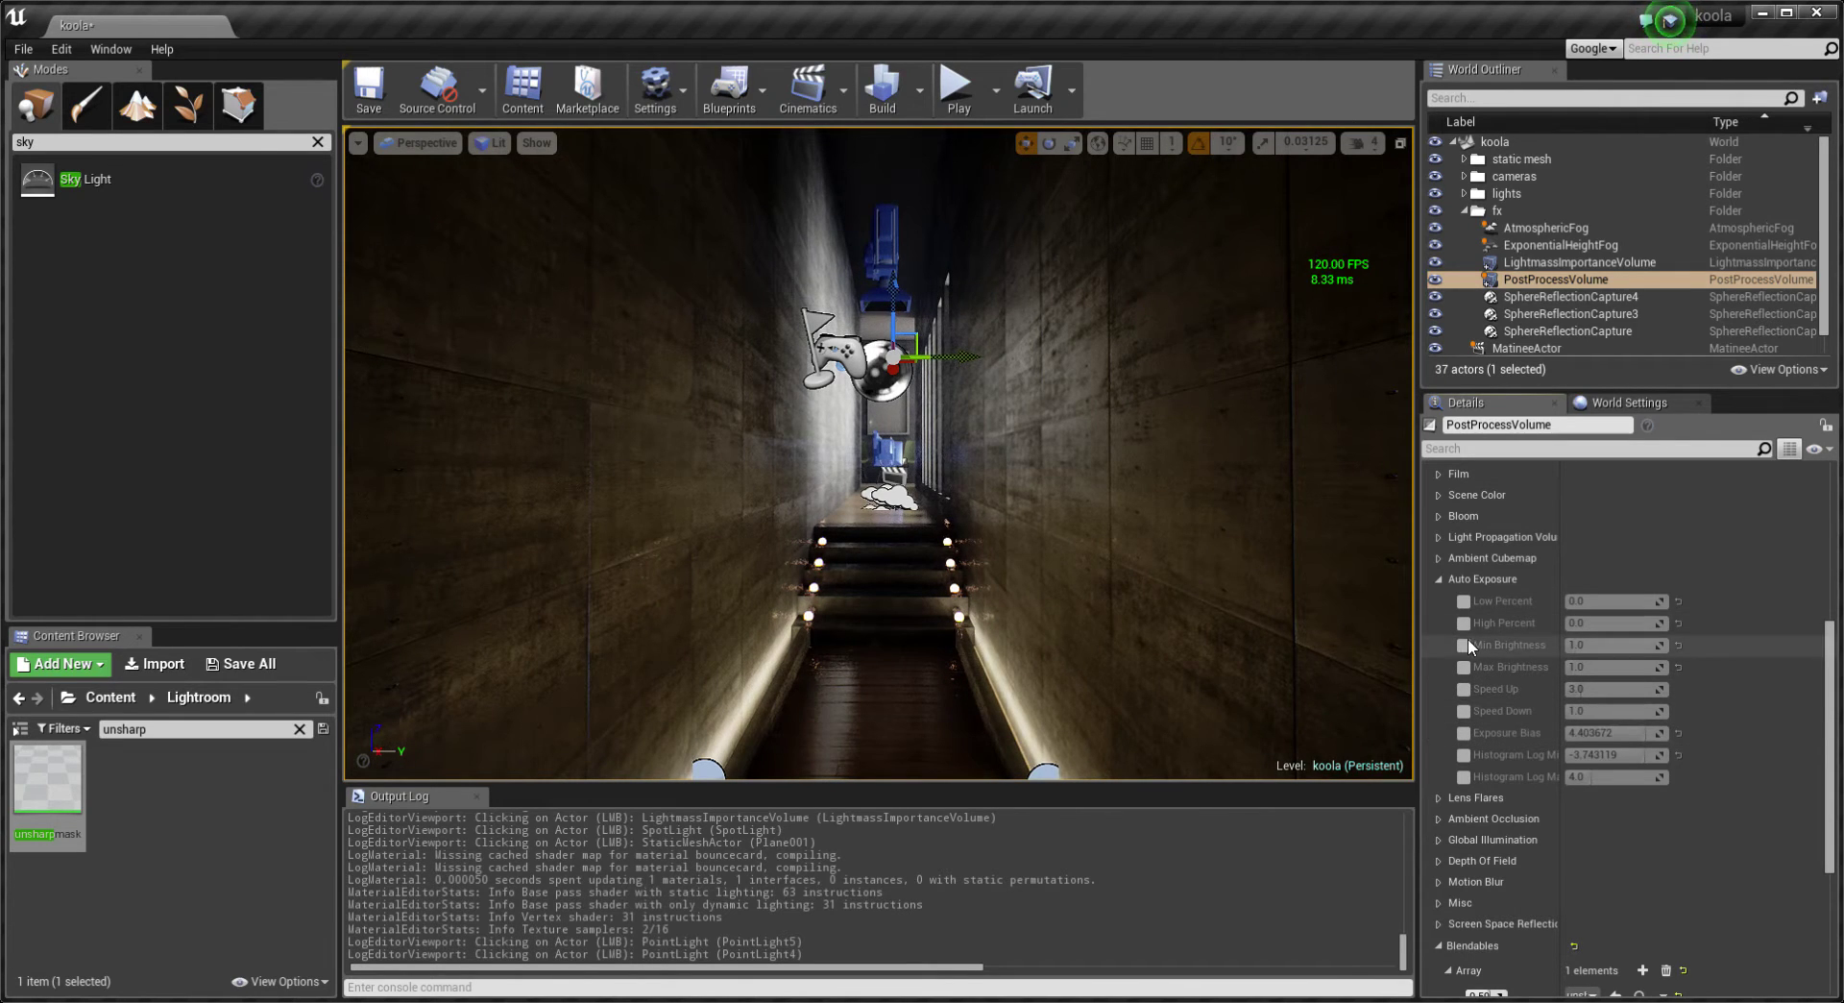
pyautogui.click(1469, 640)
pyautogui.click(1467, 662)
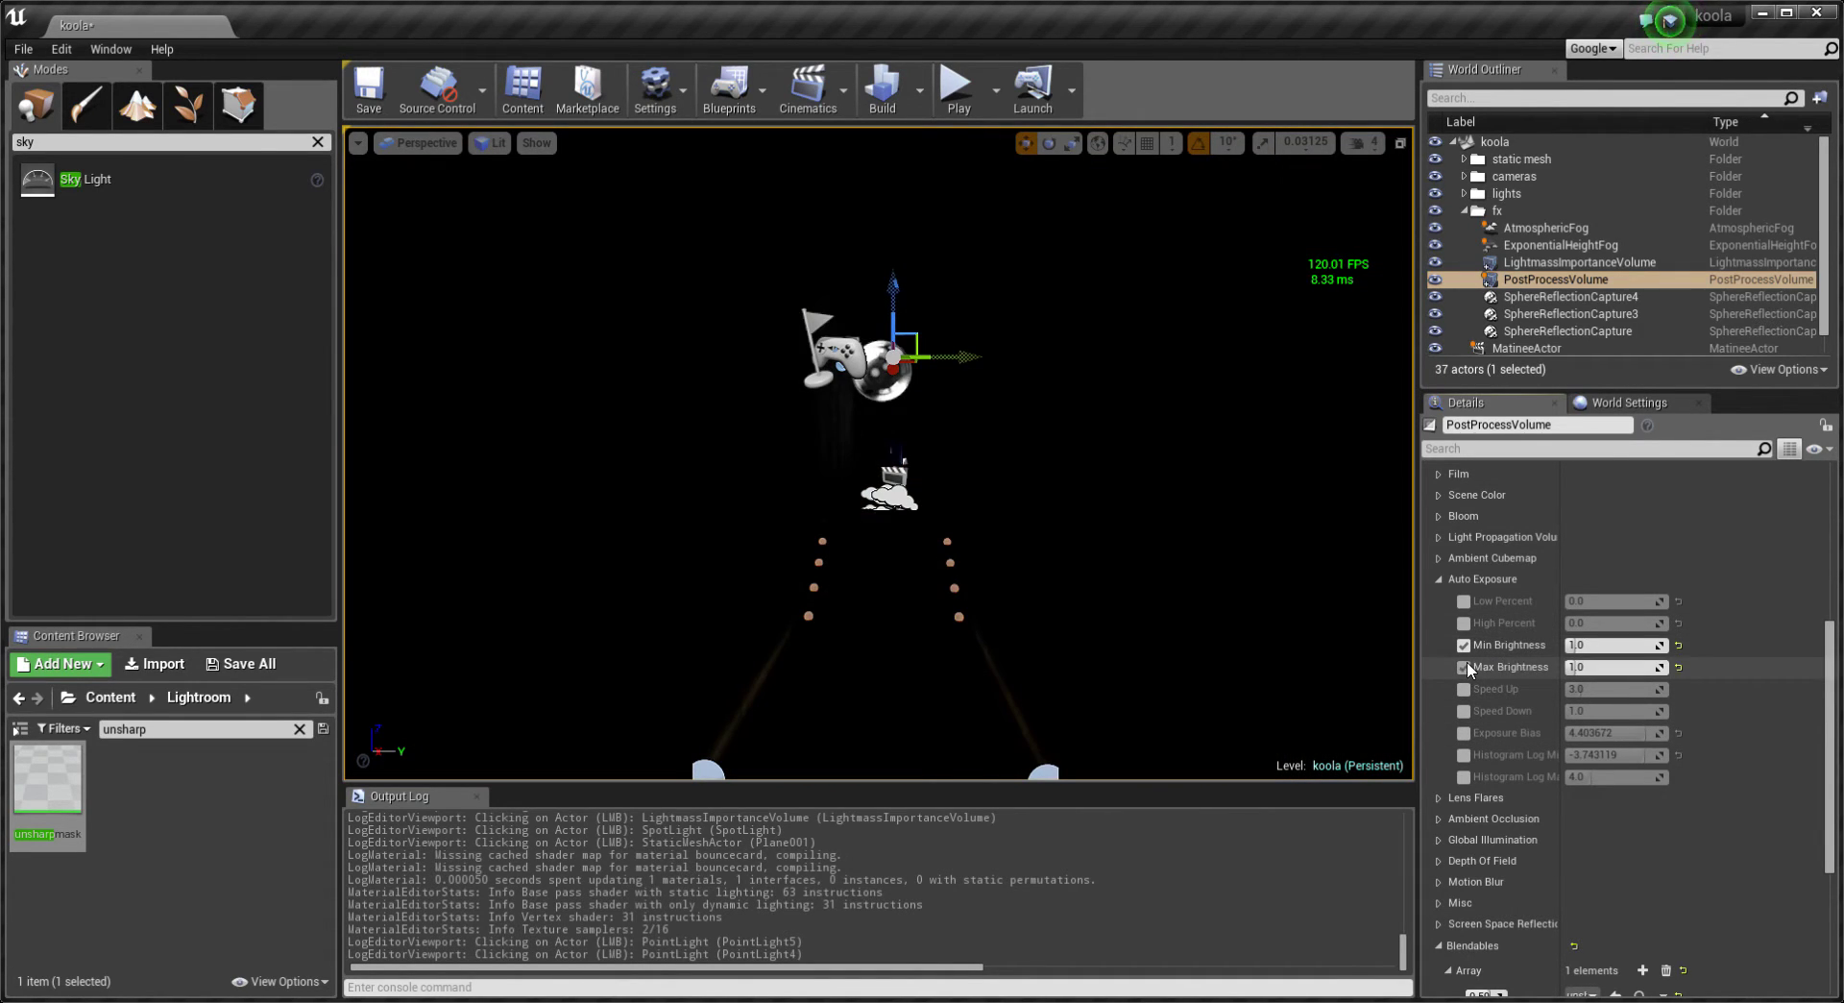
pyautogui.click(1464, 732)
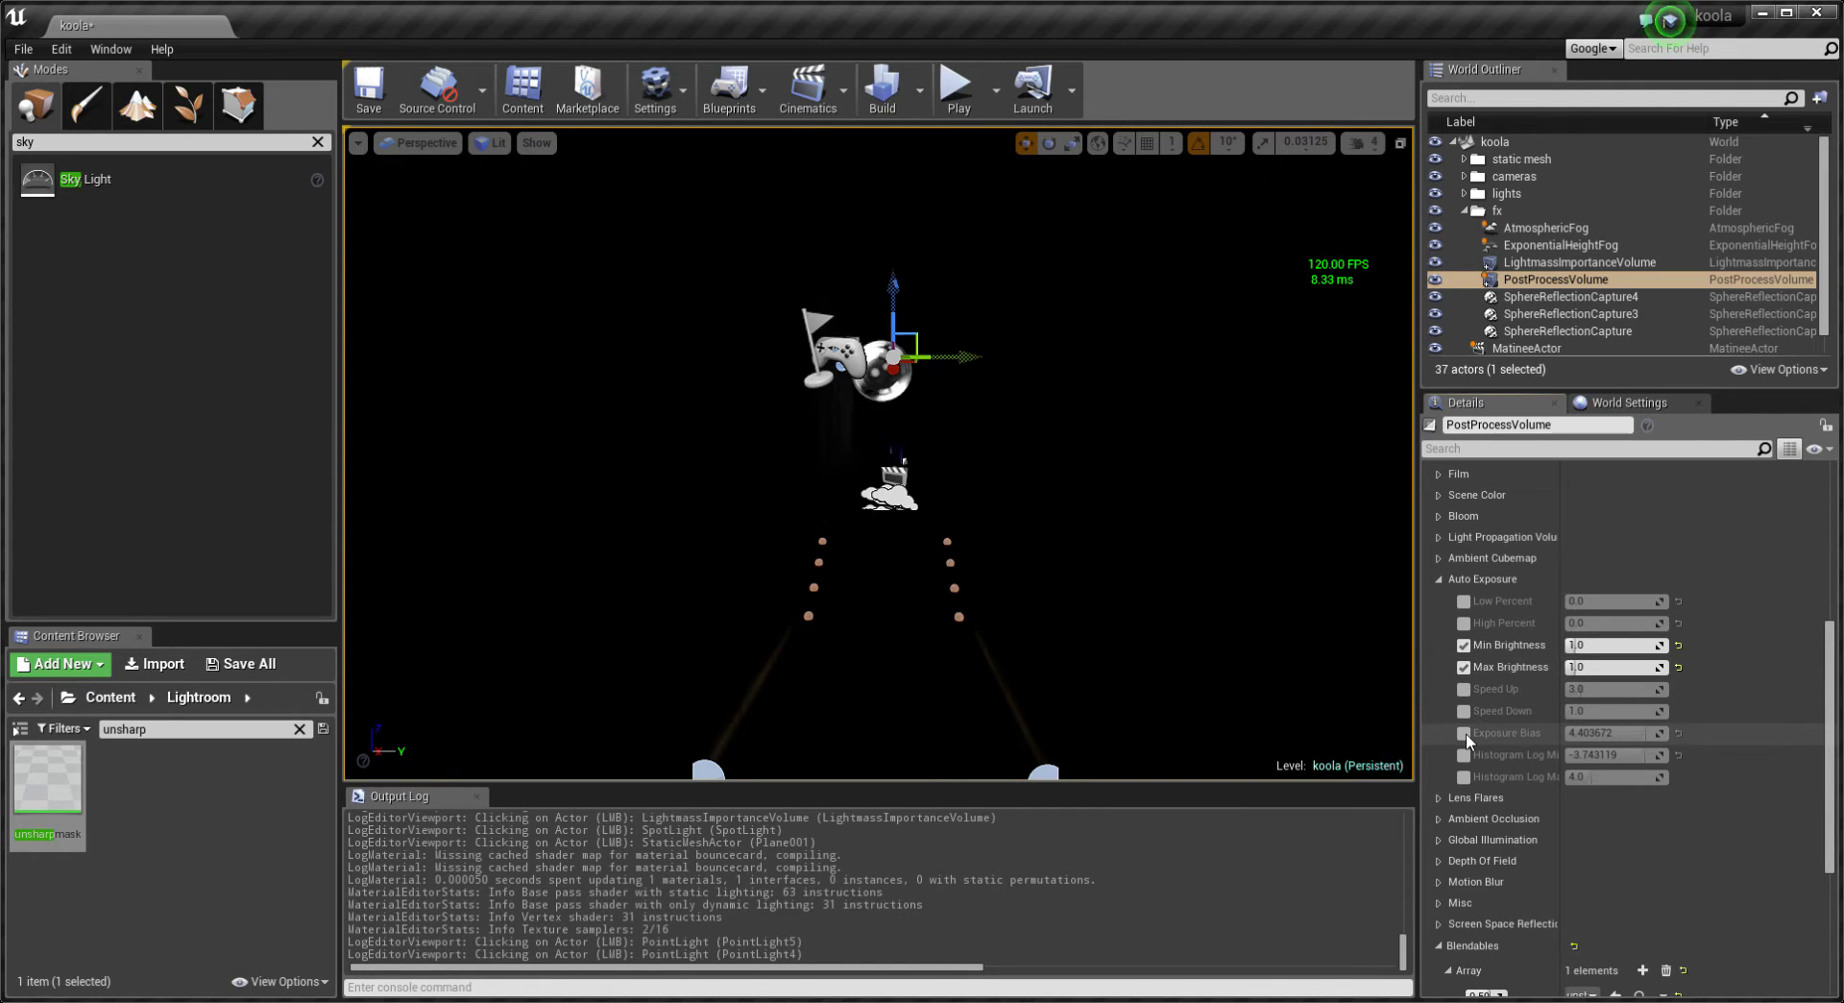
pyautogui.click(1464, 645)
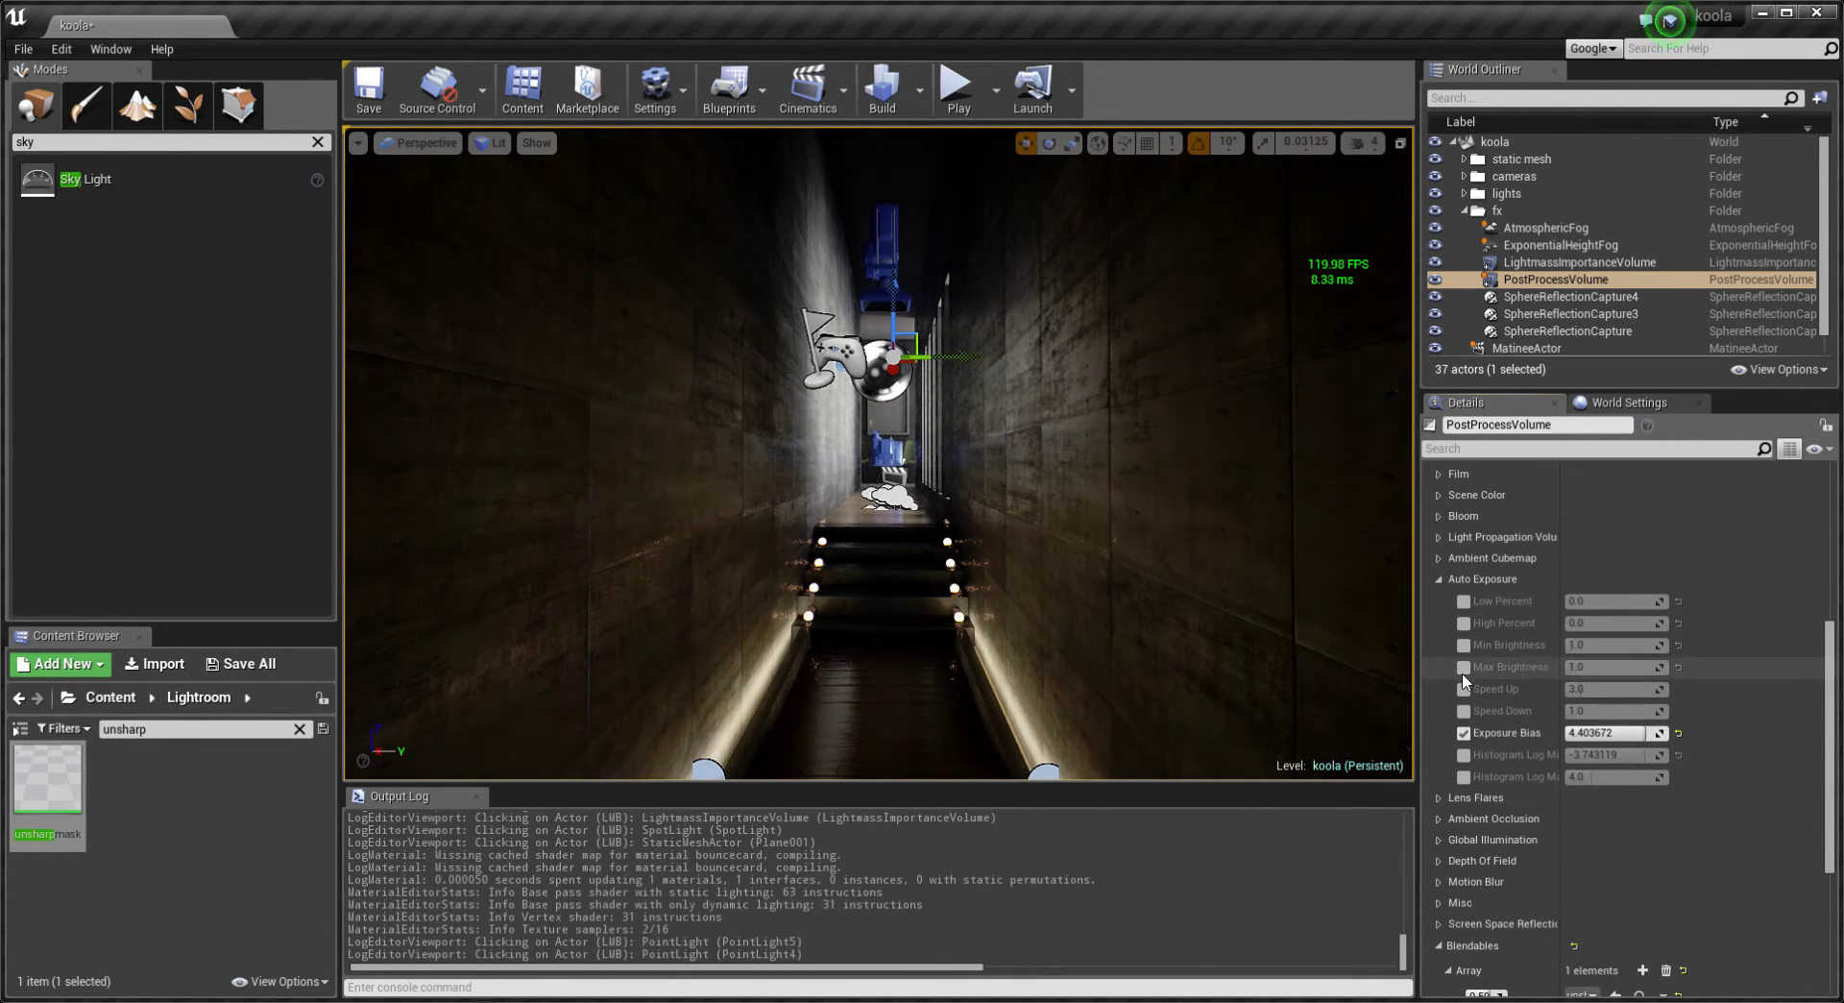
pyautogui.click(1464, 667)
pyautogui.click(1463, 732)
# In game view, re-enable min/max brightness 1.0 and exposure bias 4.550461 overrides.
pyautogui.moveTo(878, 451)
pyautogui.mouseDown(button='right')
pyautogui.moveTo(878, 384)
pyautogui.moveTo(845, 327)
pyautogui.mouseUp(button='right')
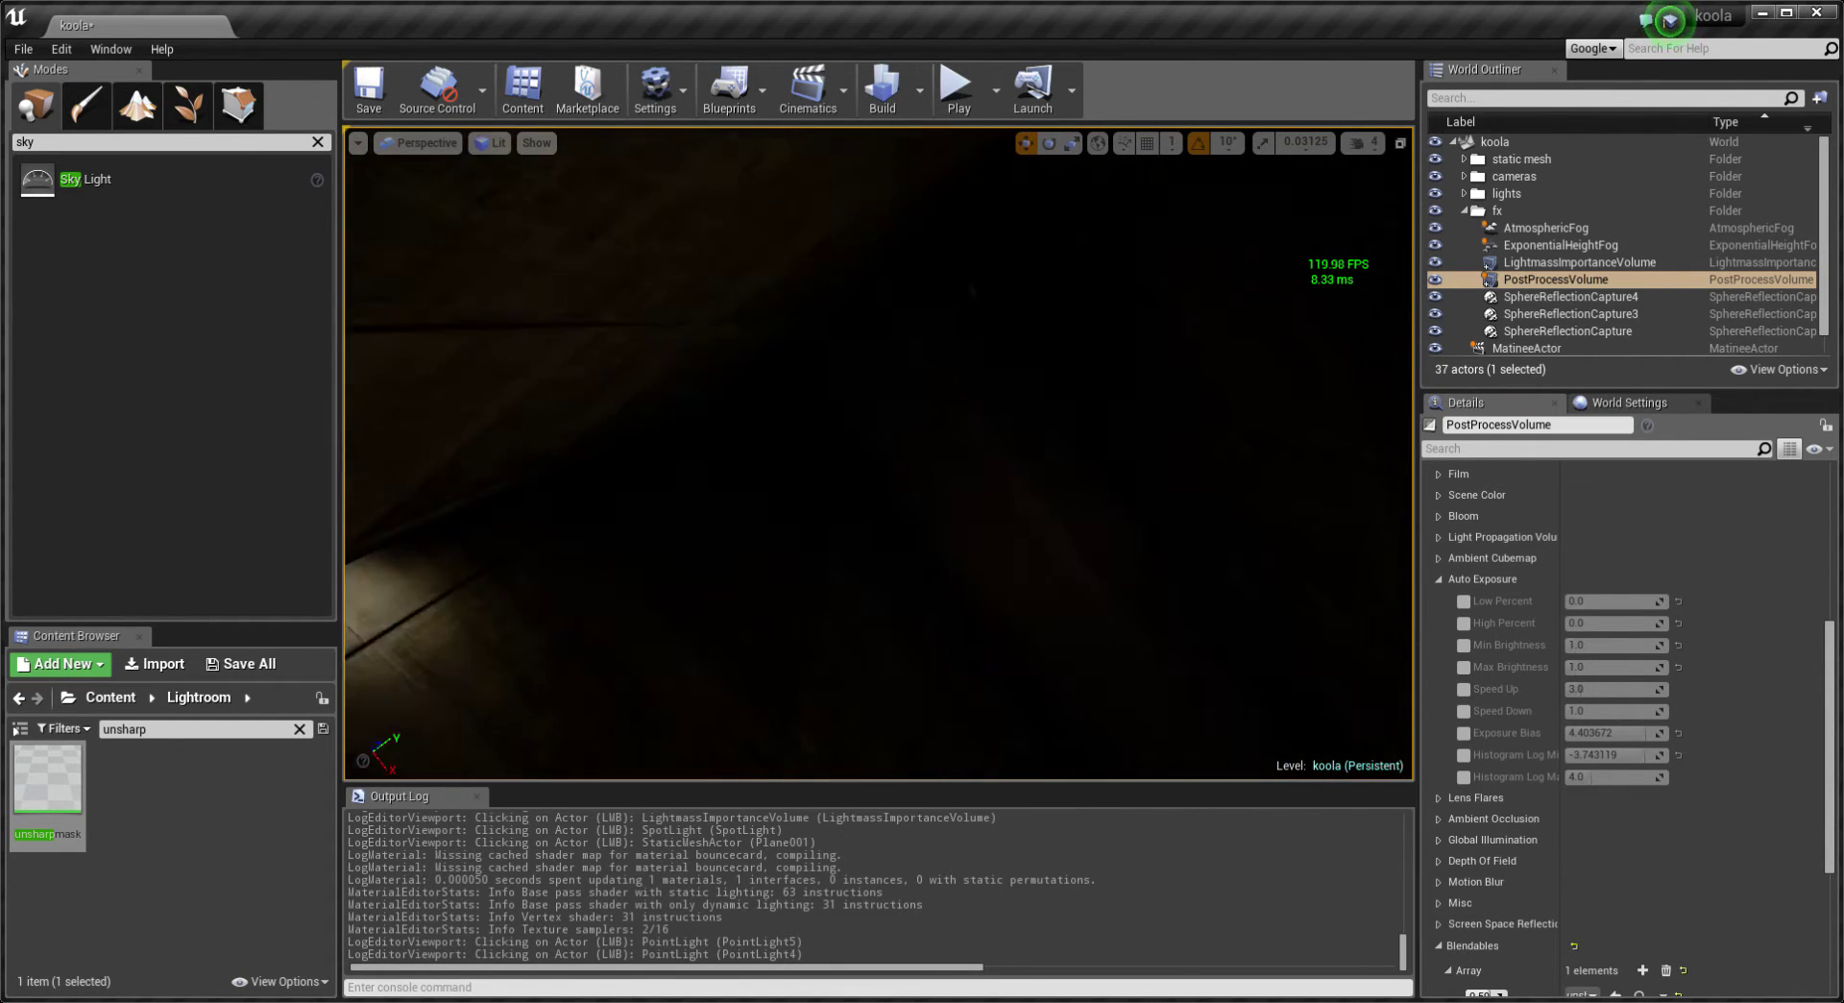
pyautogui.press('f')
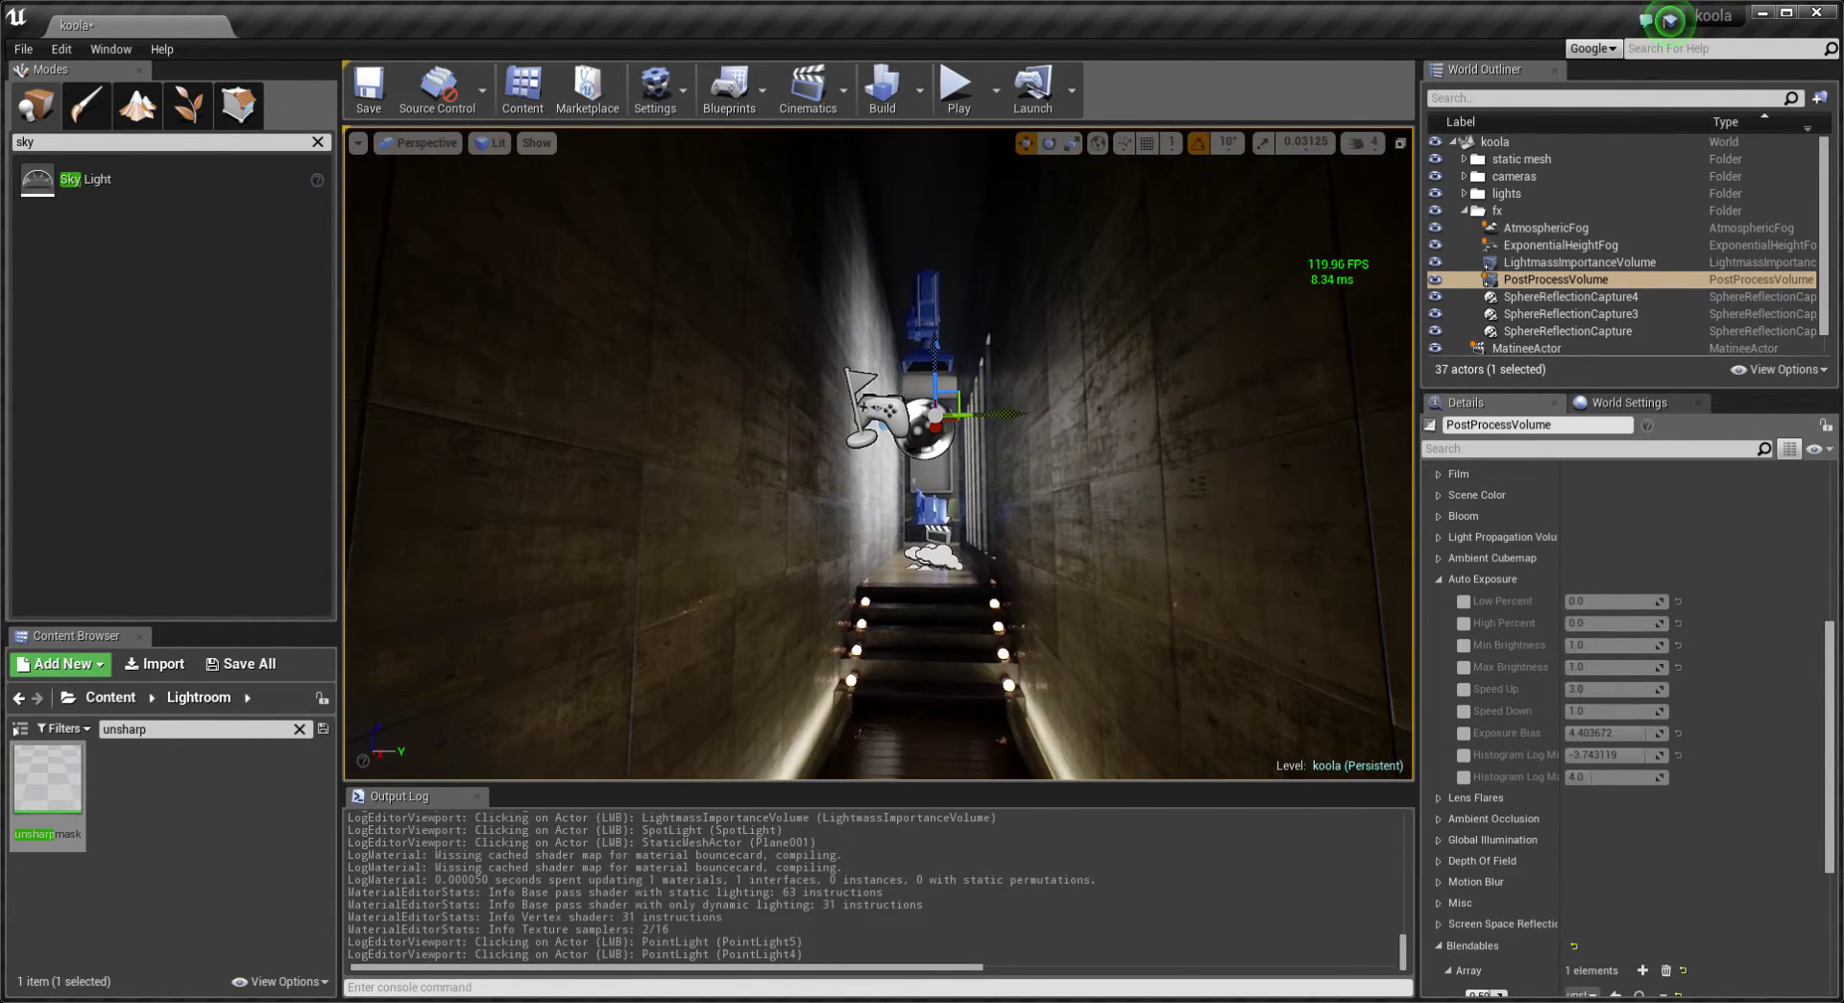
pyautogui.press('g')
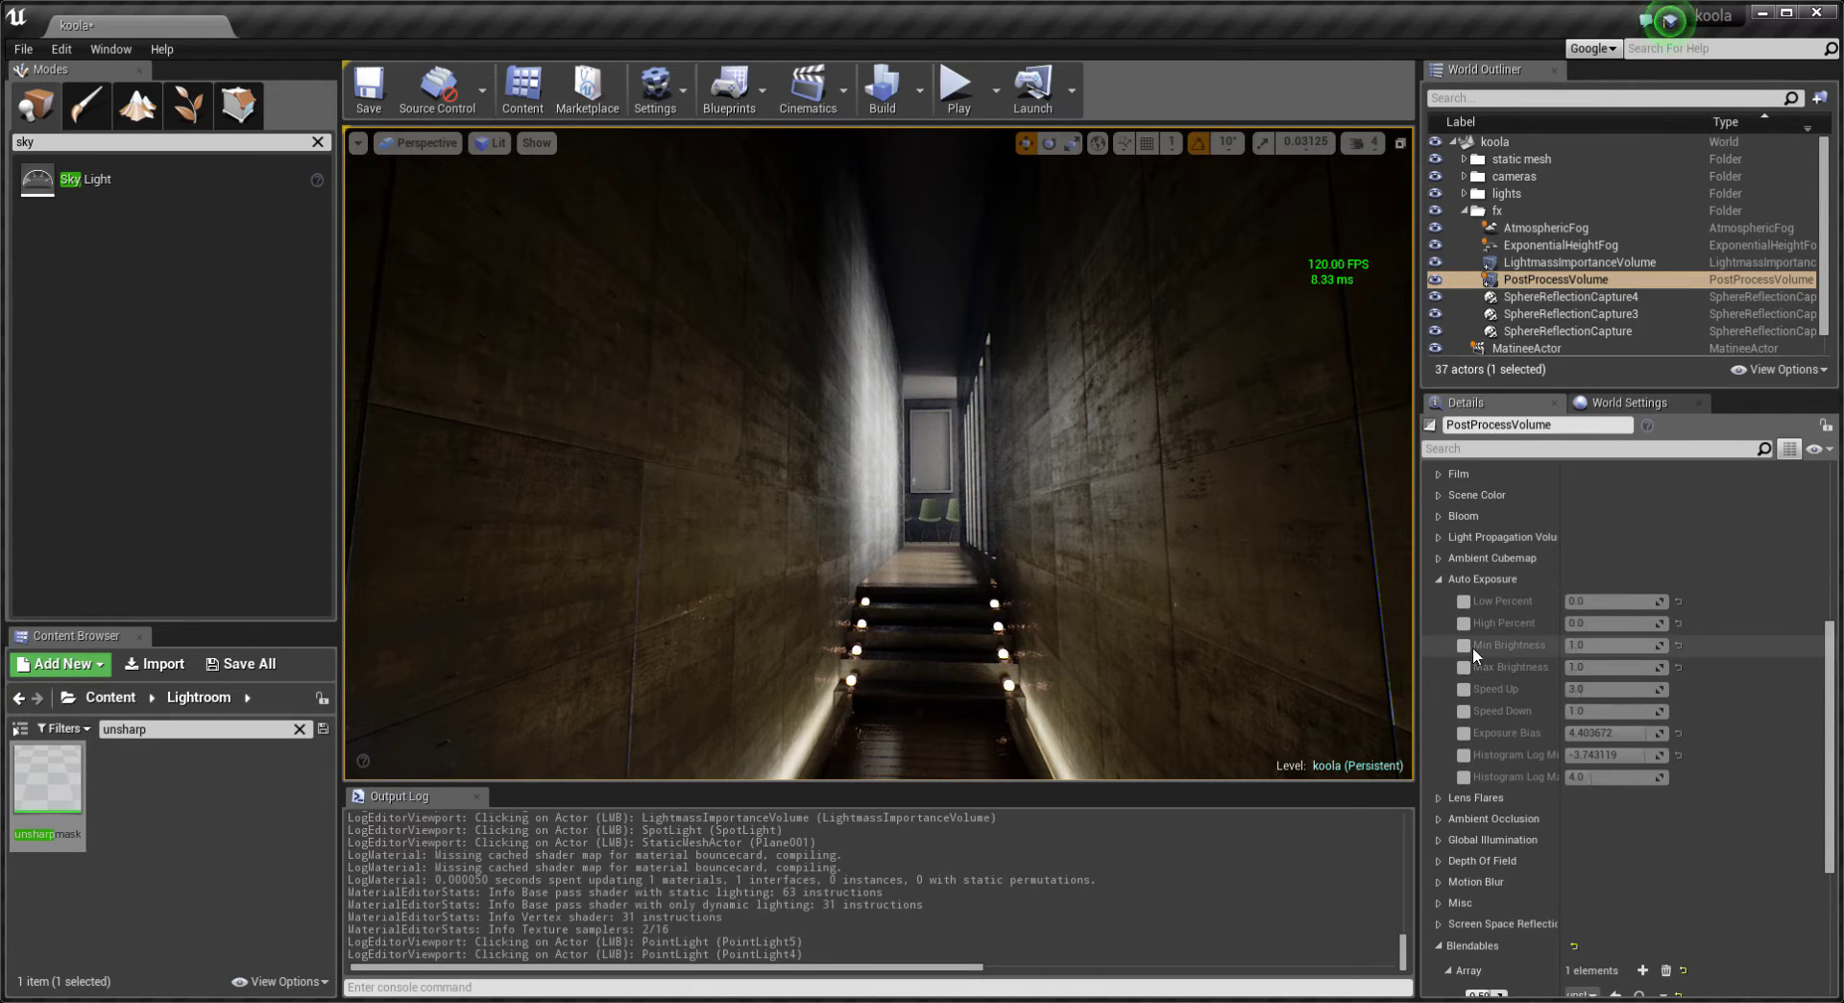
pyautogui.click(1467, 643)
pyautogui.click(1466, 665)
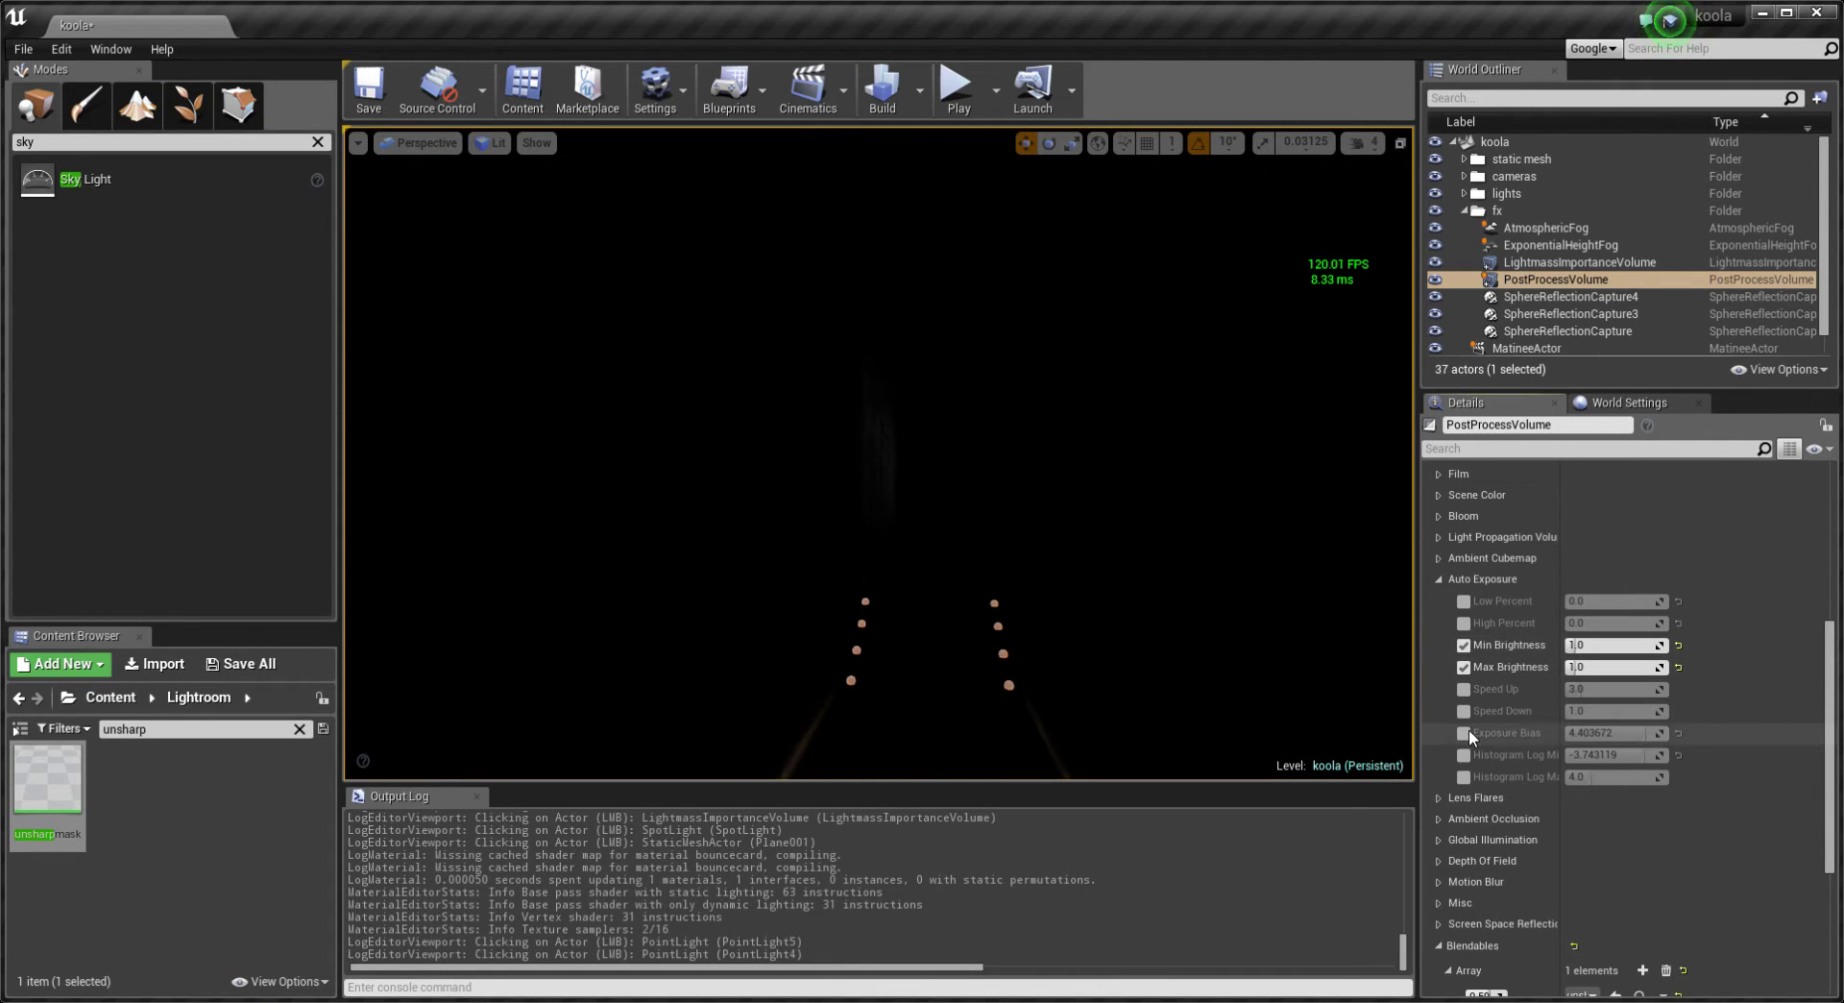
pyautogui.click(1465, 732)
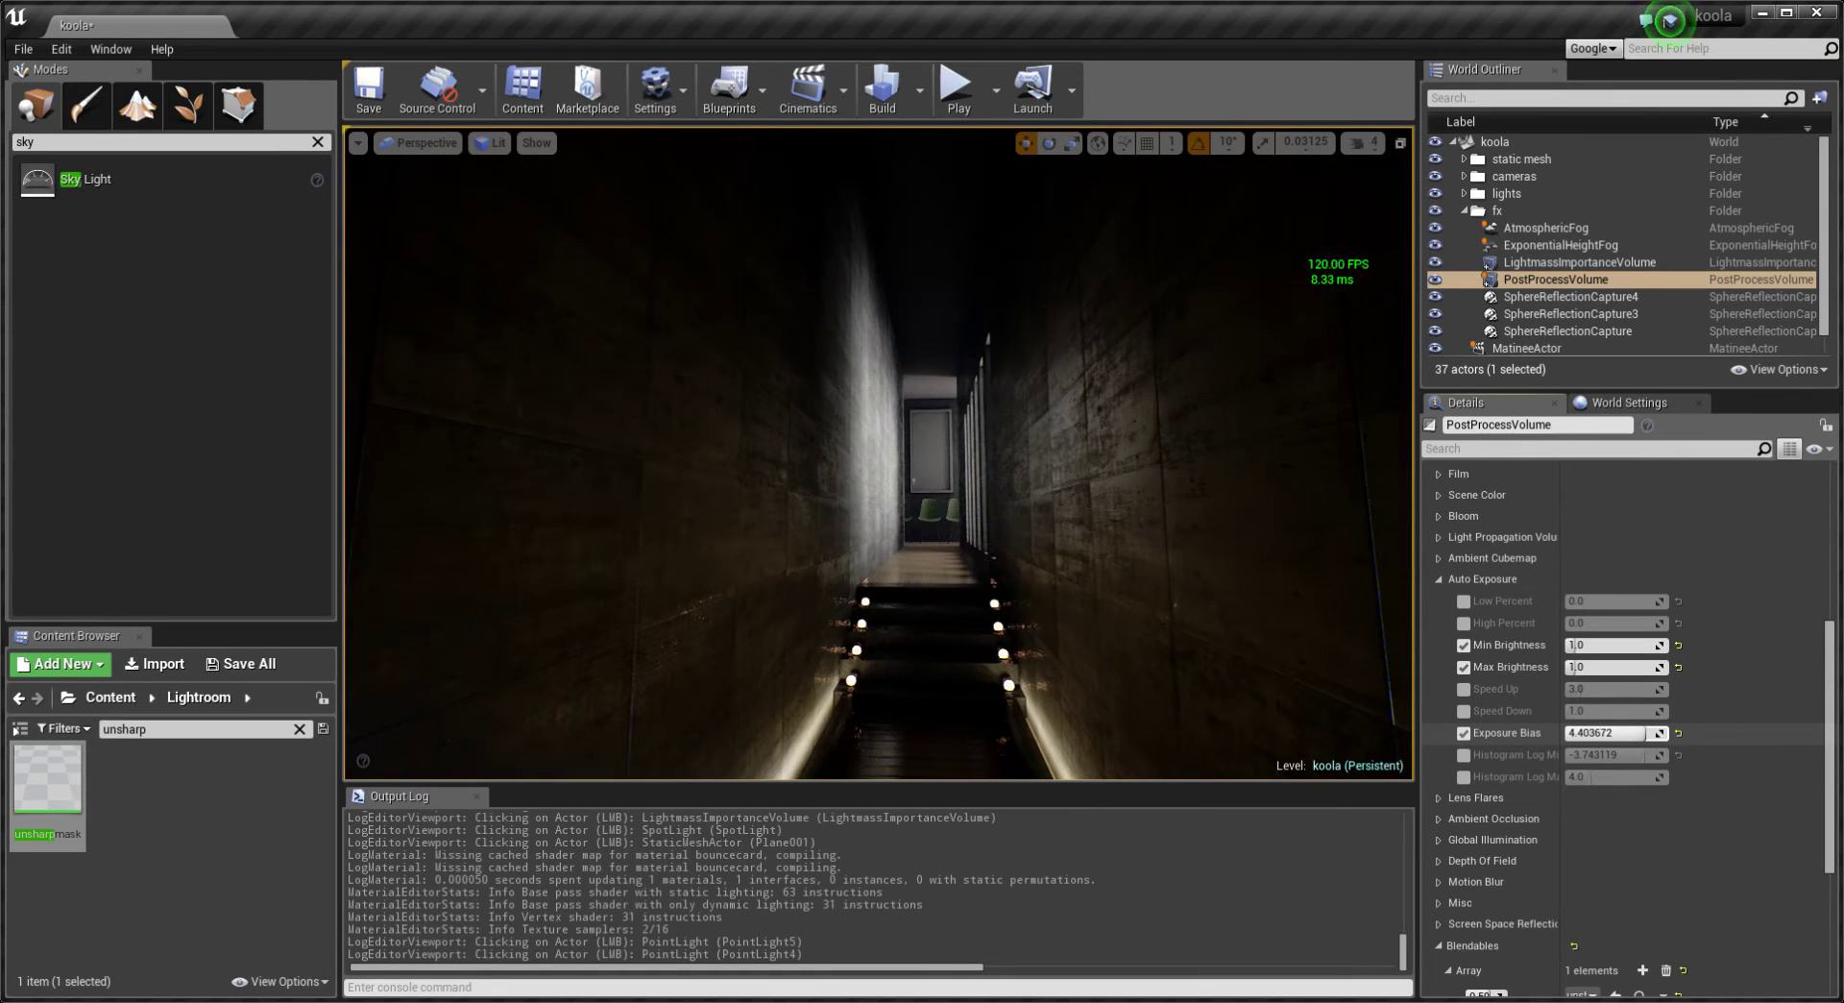
pyautogui.click(1437, 578)
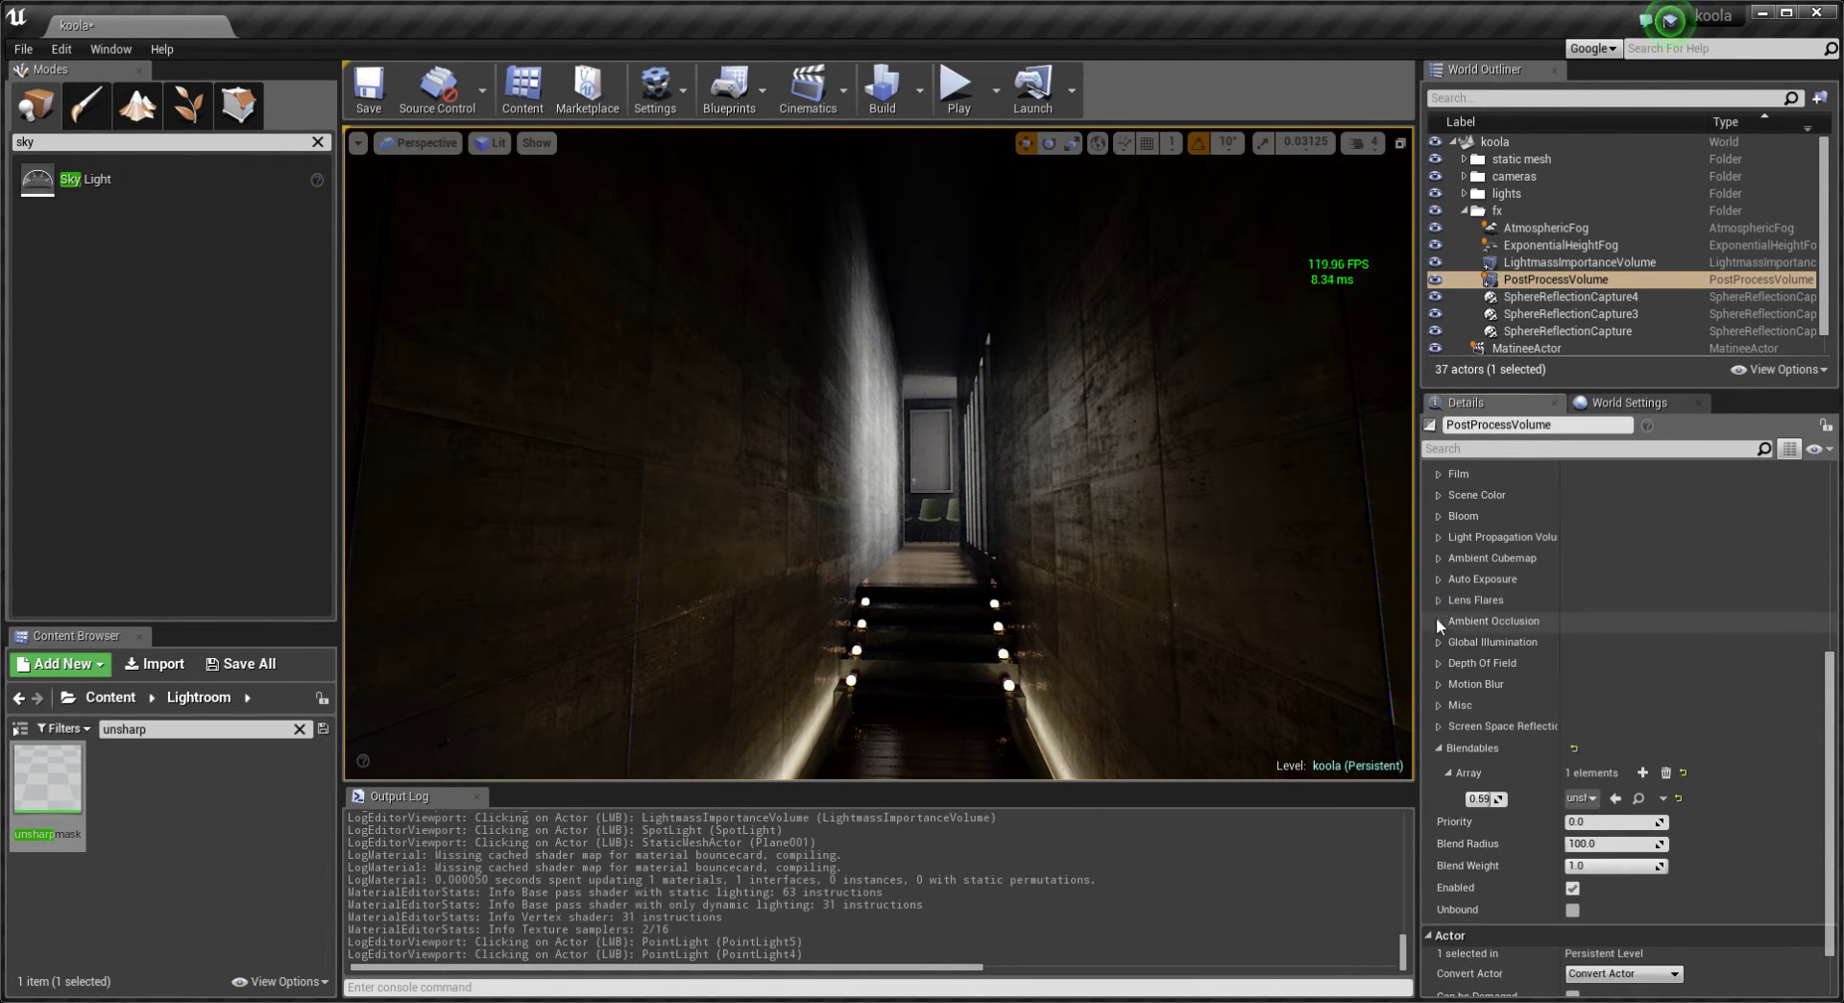
# Raise the Global Illumination Indirect Lighting Intensity of the PostProcessVolume to about 1.59.
pyautogui.click(1438, 643)
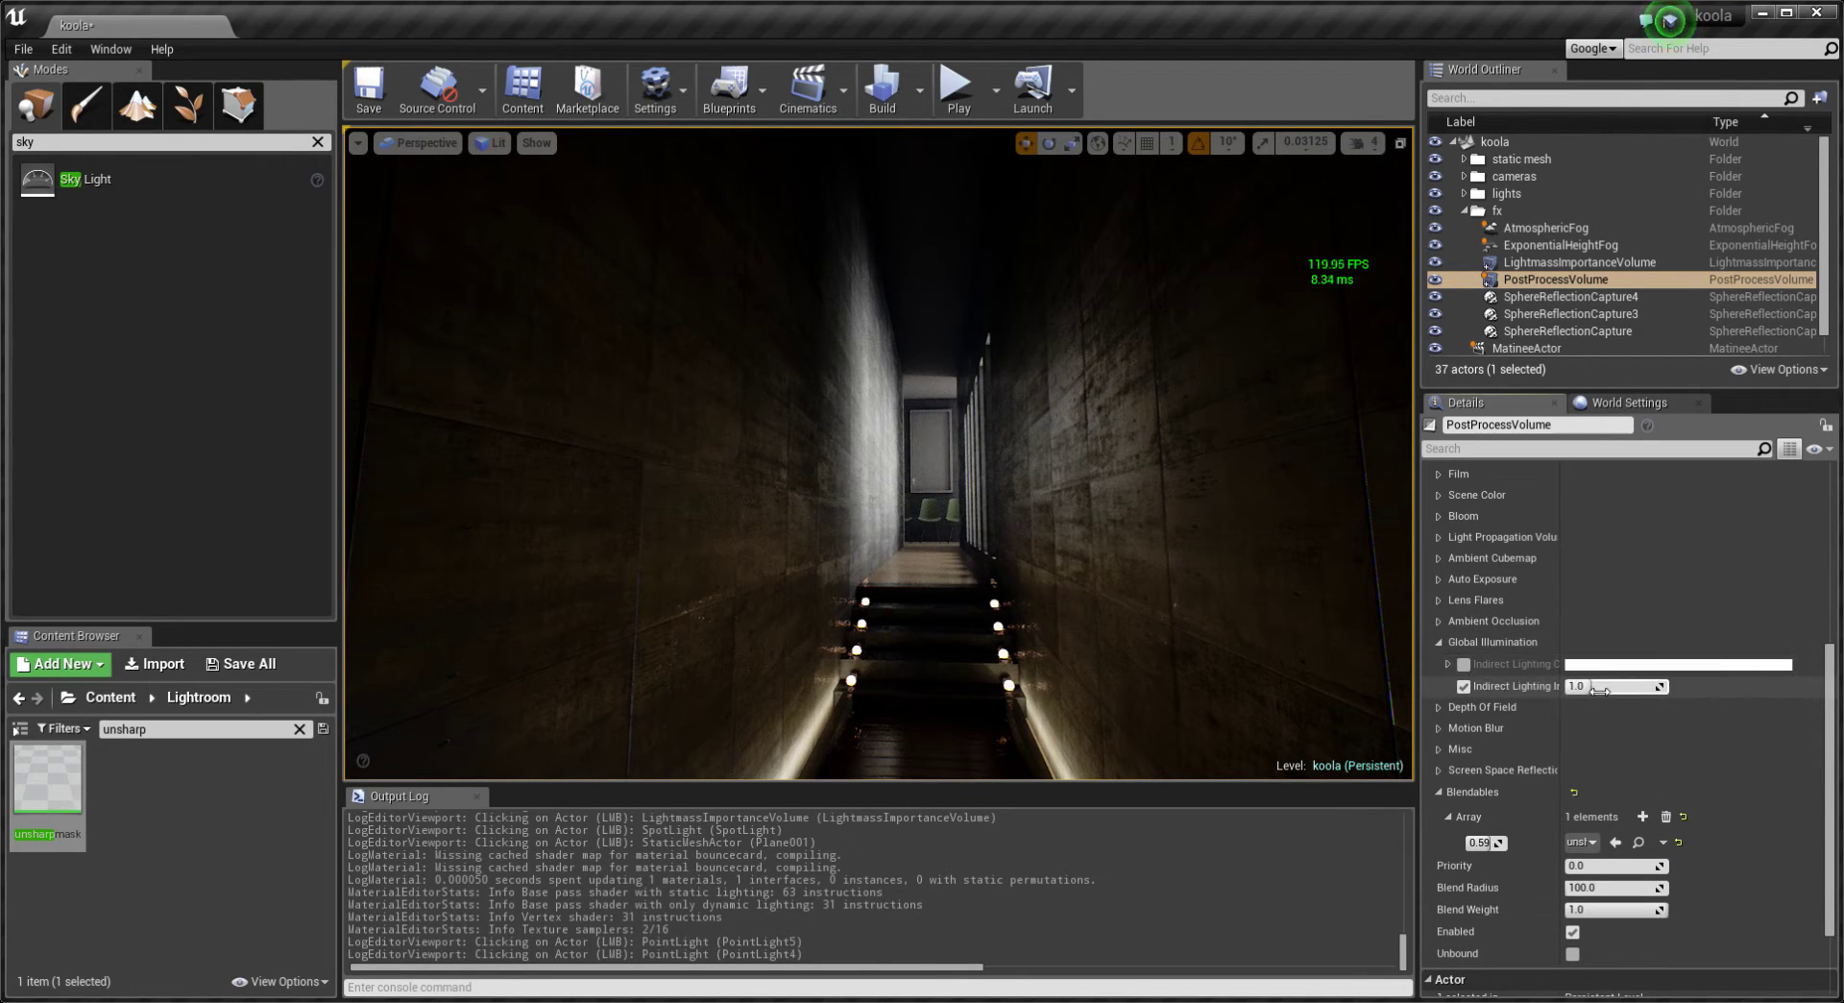
pyautogui.moveTo(1599, 691); pyautogui.dragTo(1598, 687)
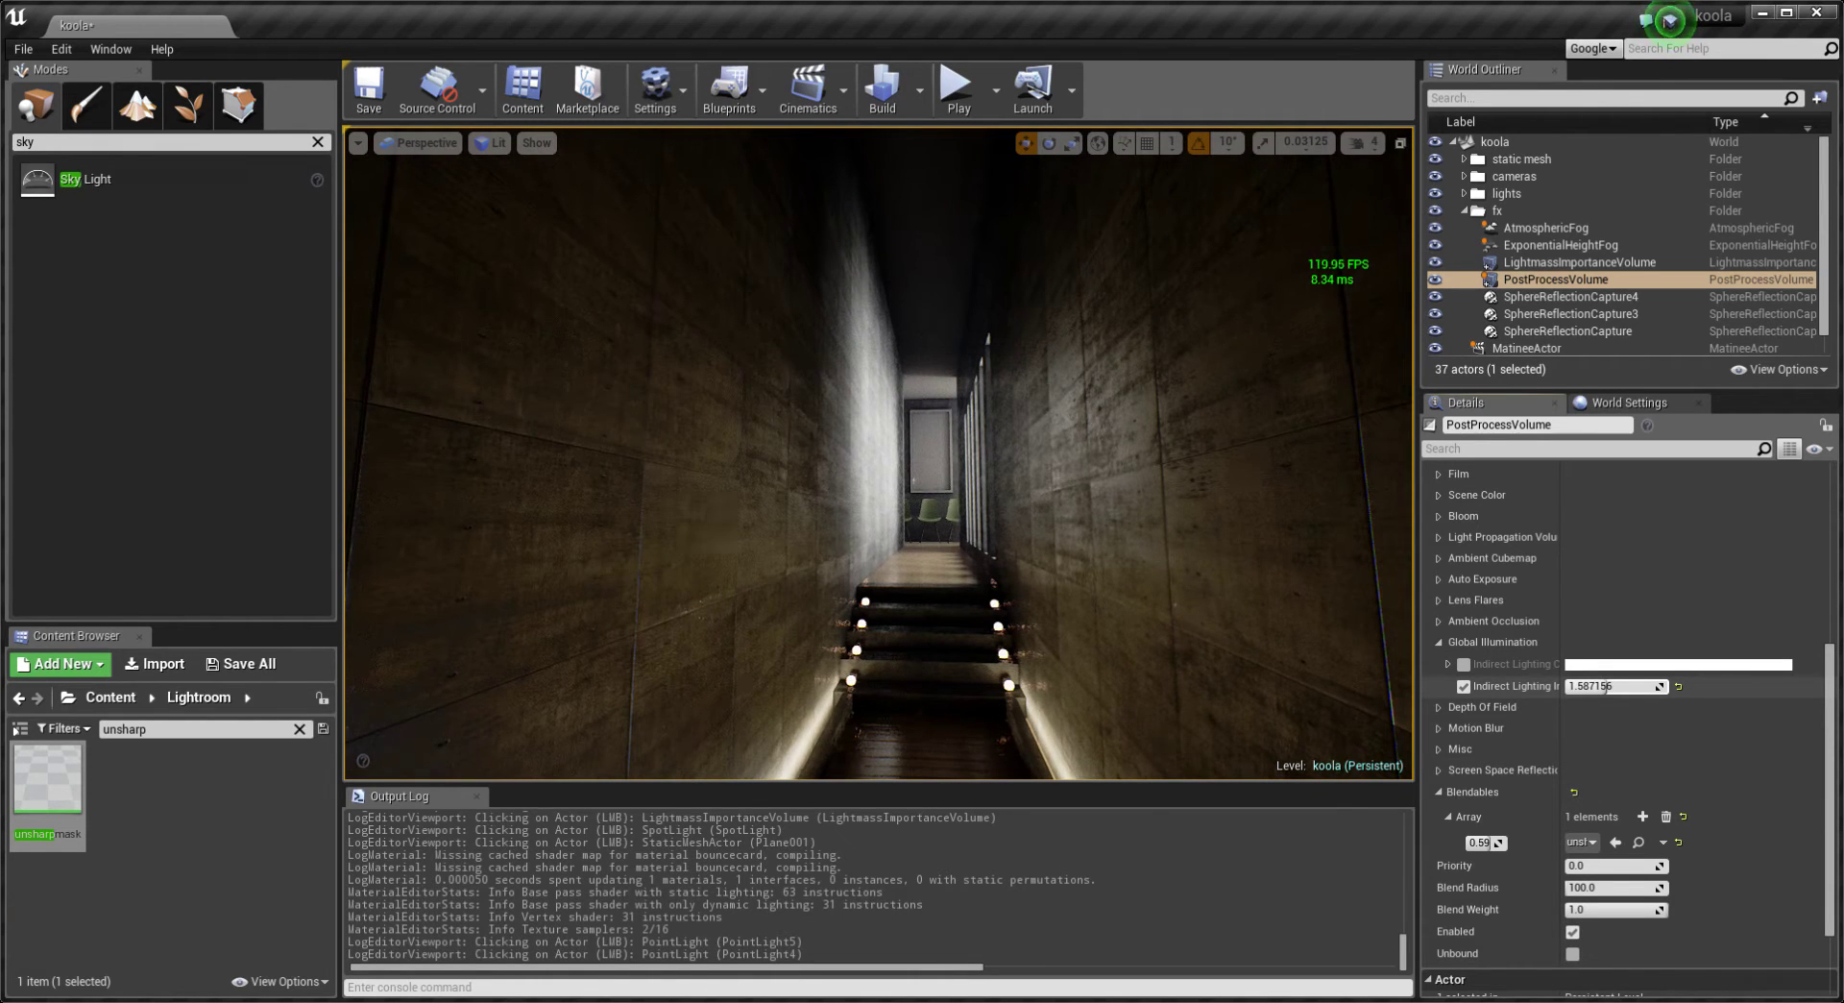
pyautogui.click(1438, 643)
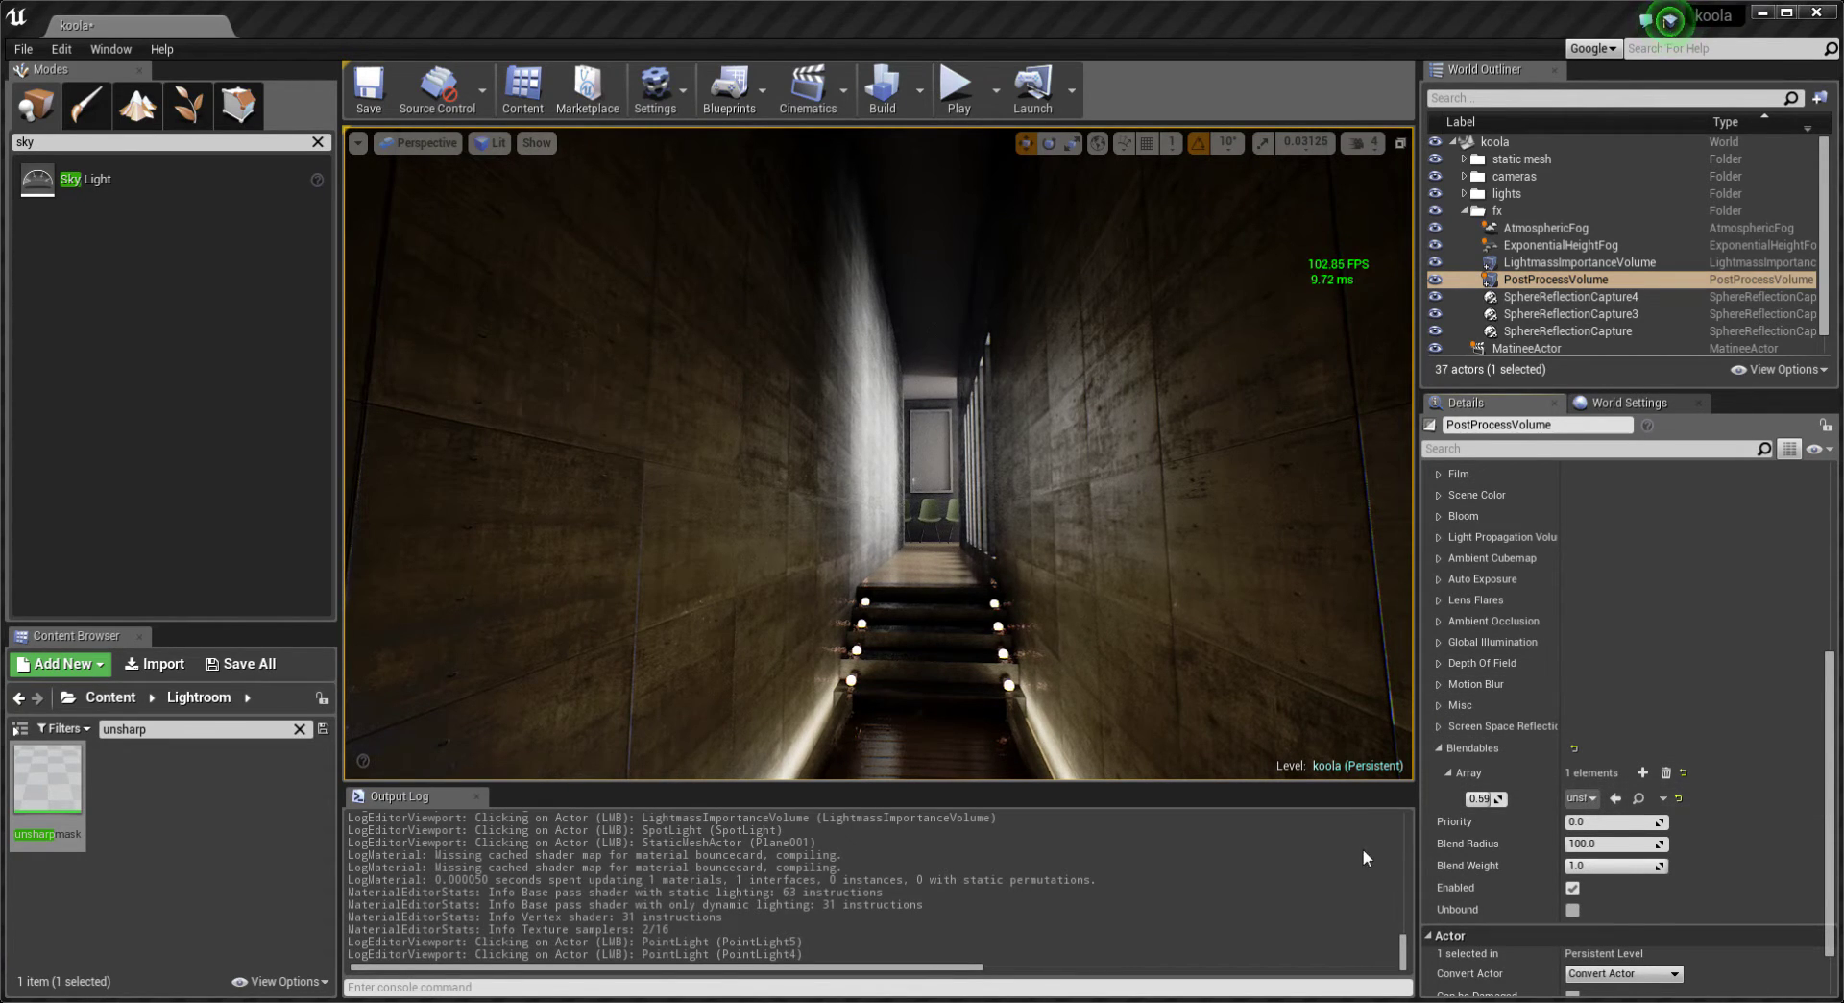
# Find unsharpmask in Content > Lightroom and drag it into the volume's Blendables array.
pyautogui.click(133, 761)
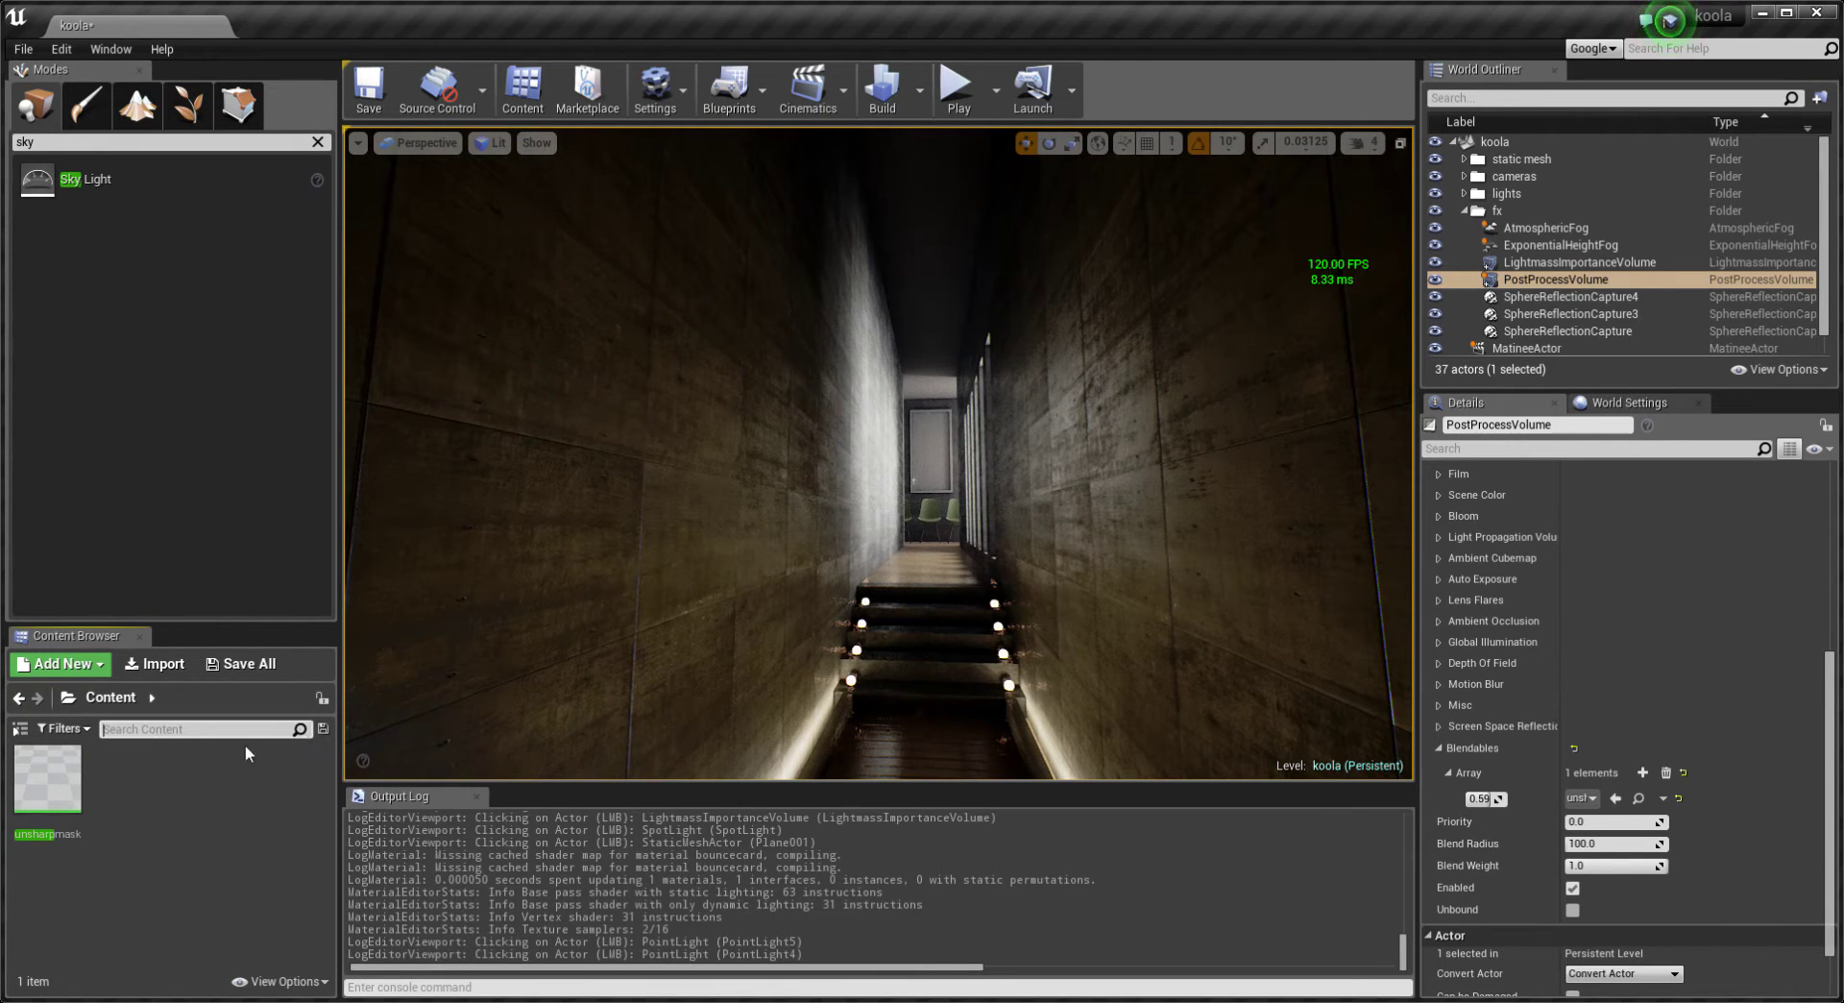
pyautogui.doubleClick(212, 759)
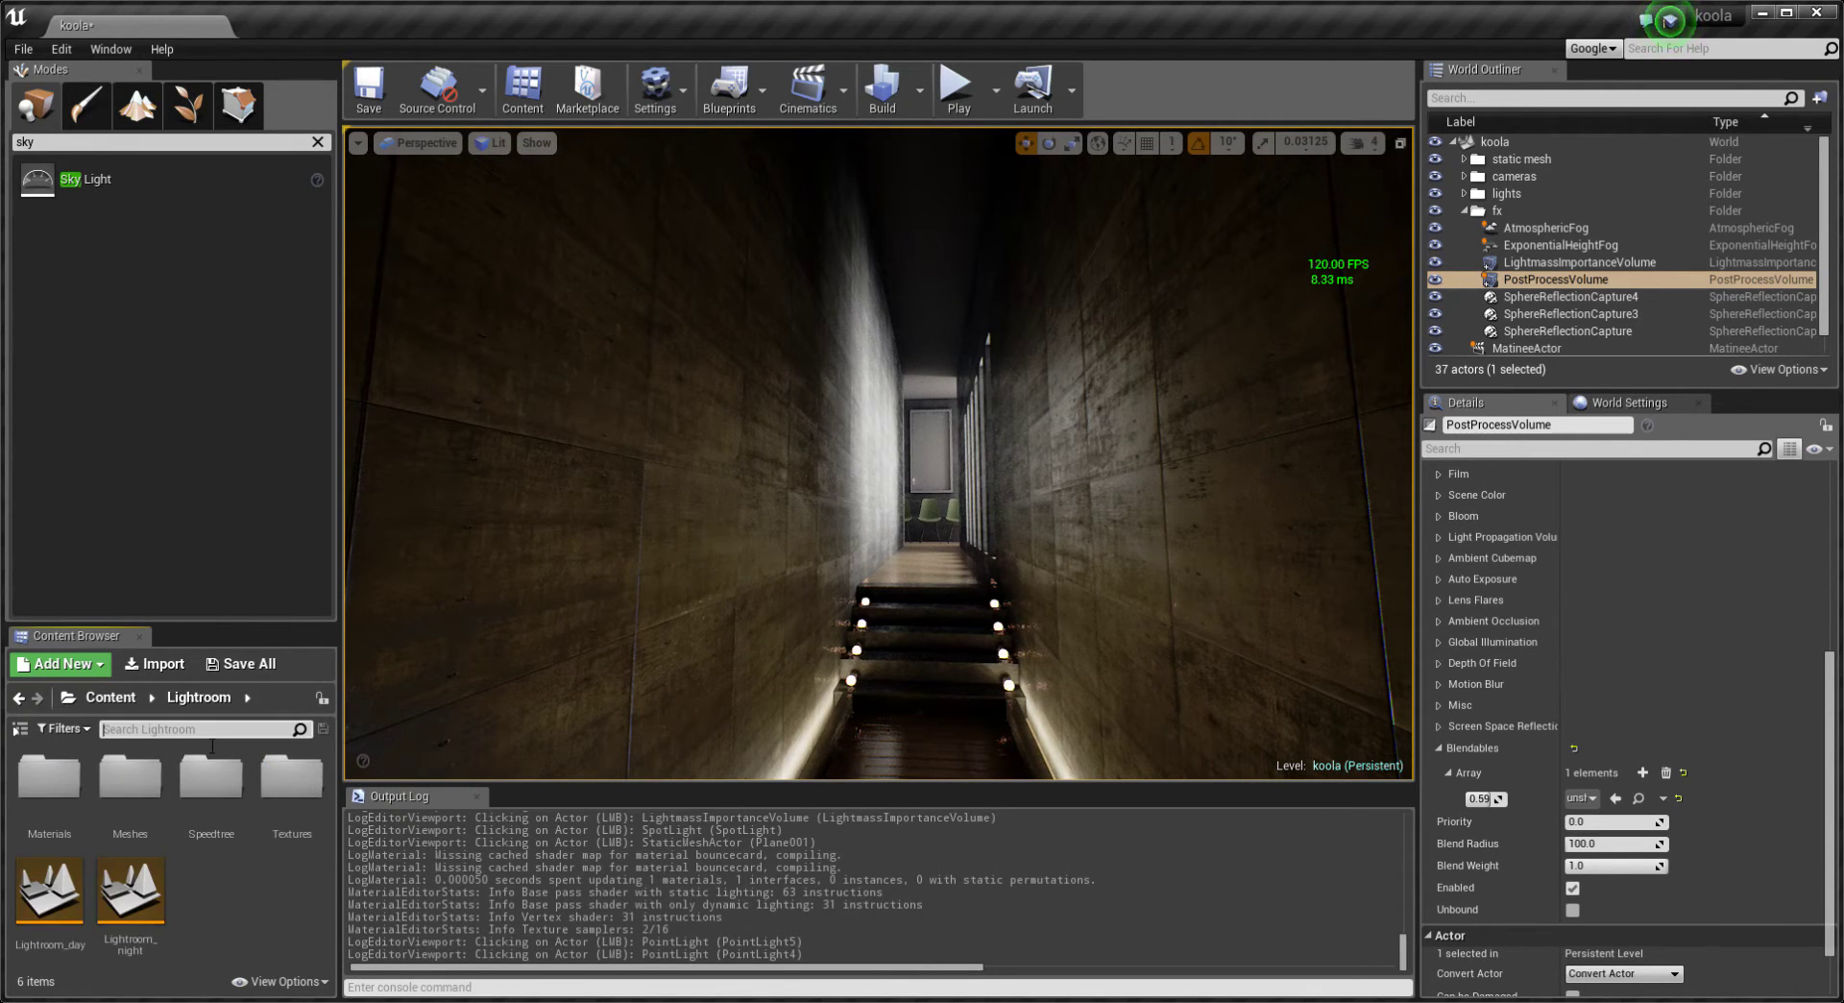
pyautogui.write('unsharp')
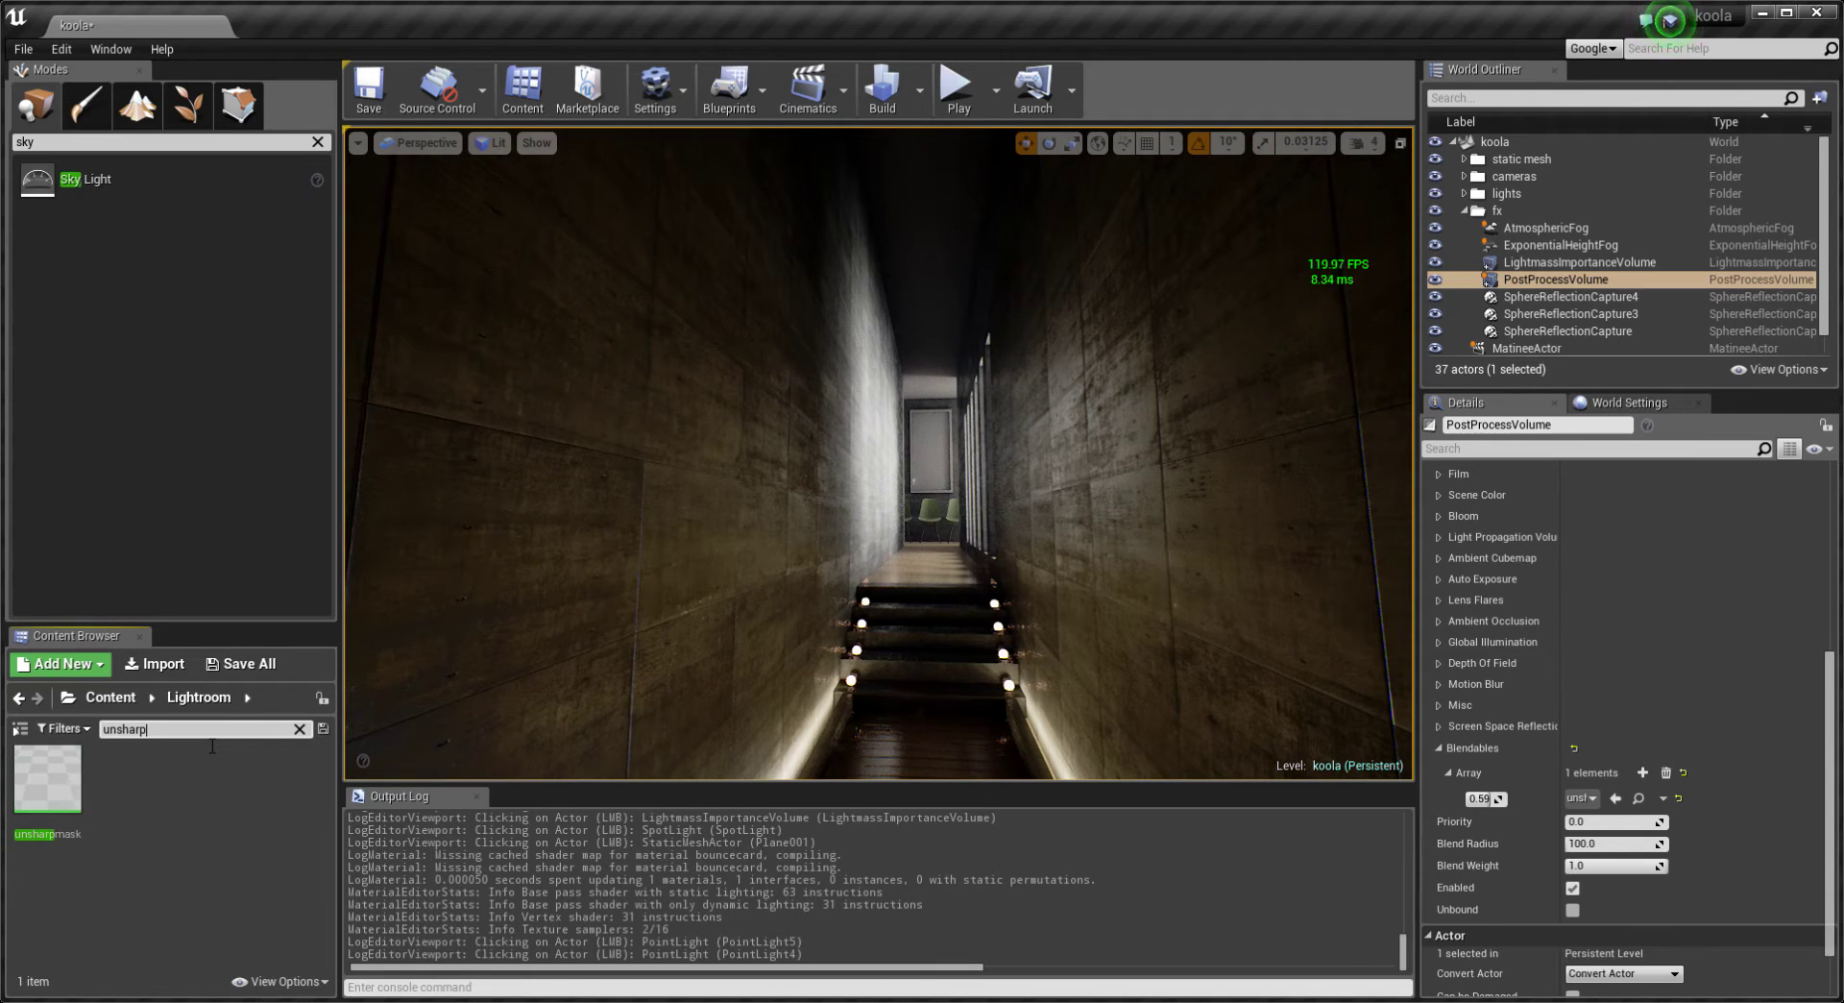
pyautogui.click(58, 779)
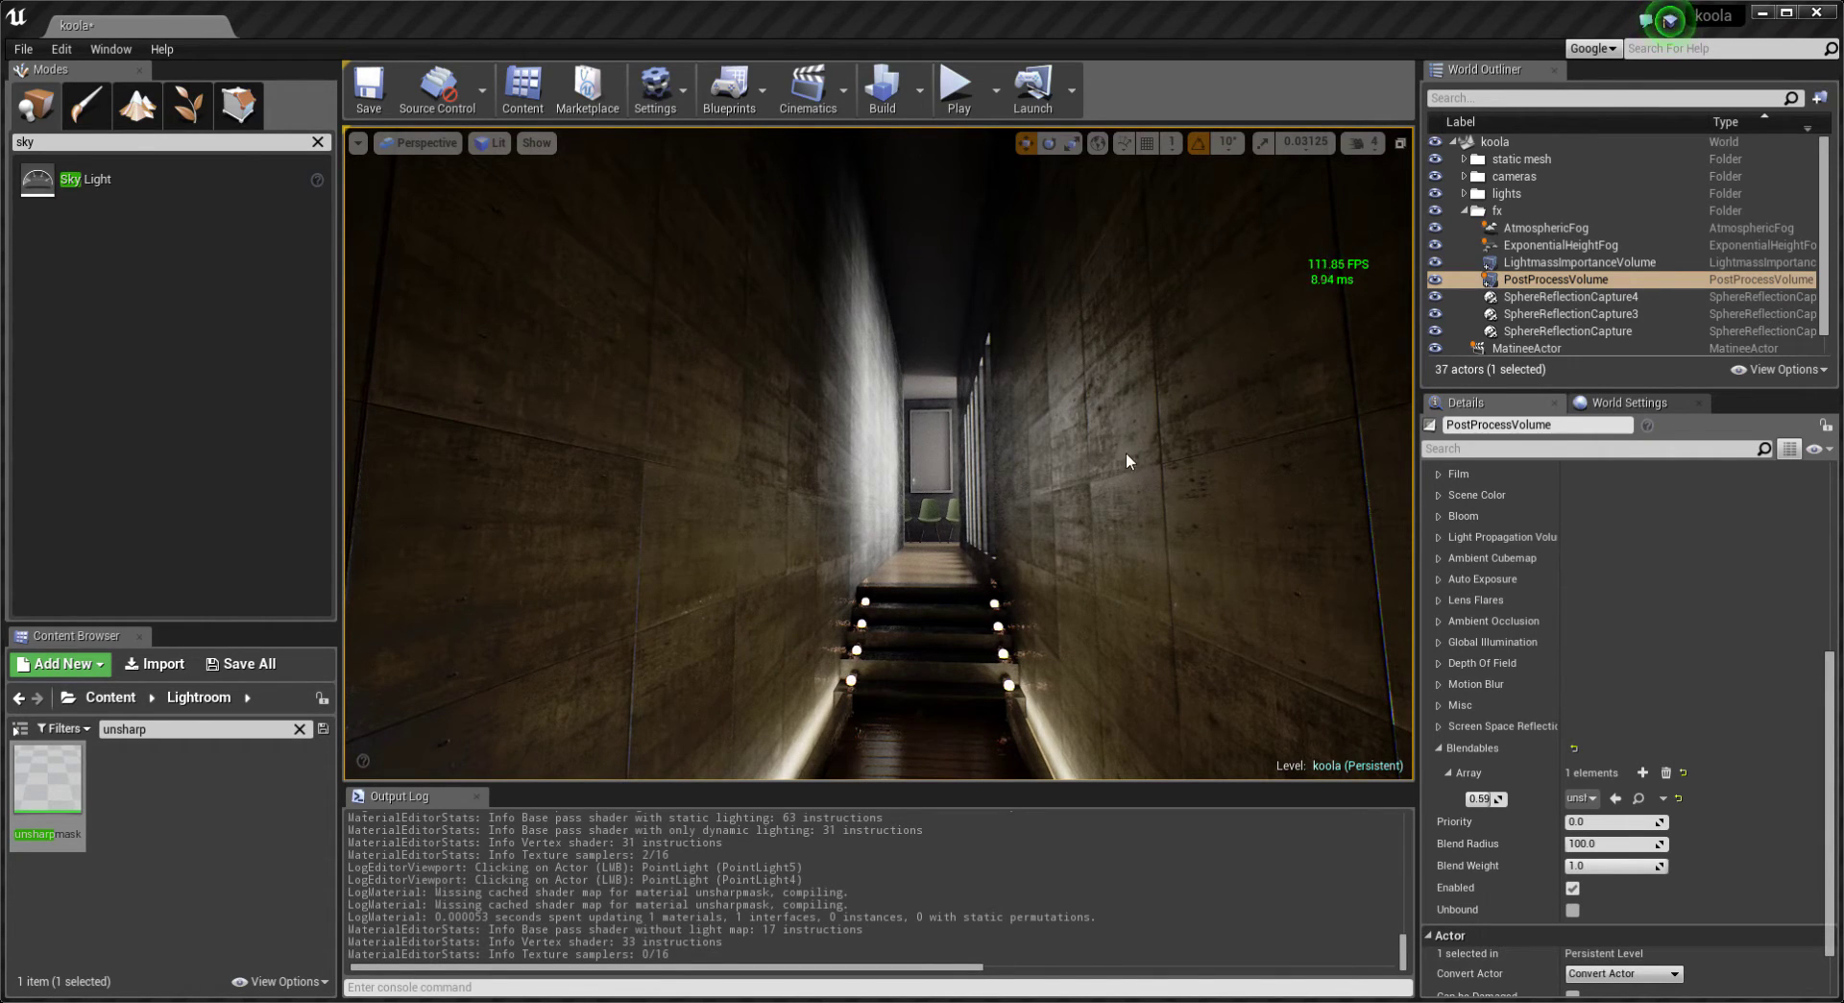
pyautogui.moveTo(48, 779)
pyautogui.mouseDown()
pyautogui.moveTo(1571, 798)
pyautogui.moveTo(1464, 803)
pyautogui.mouseUp()
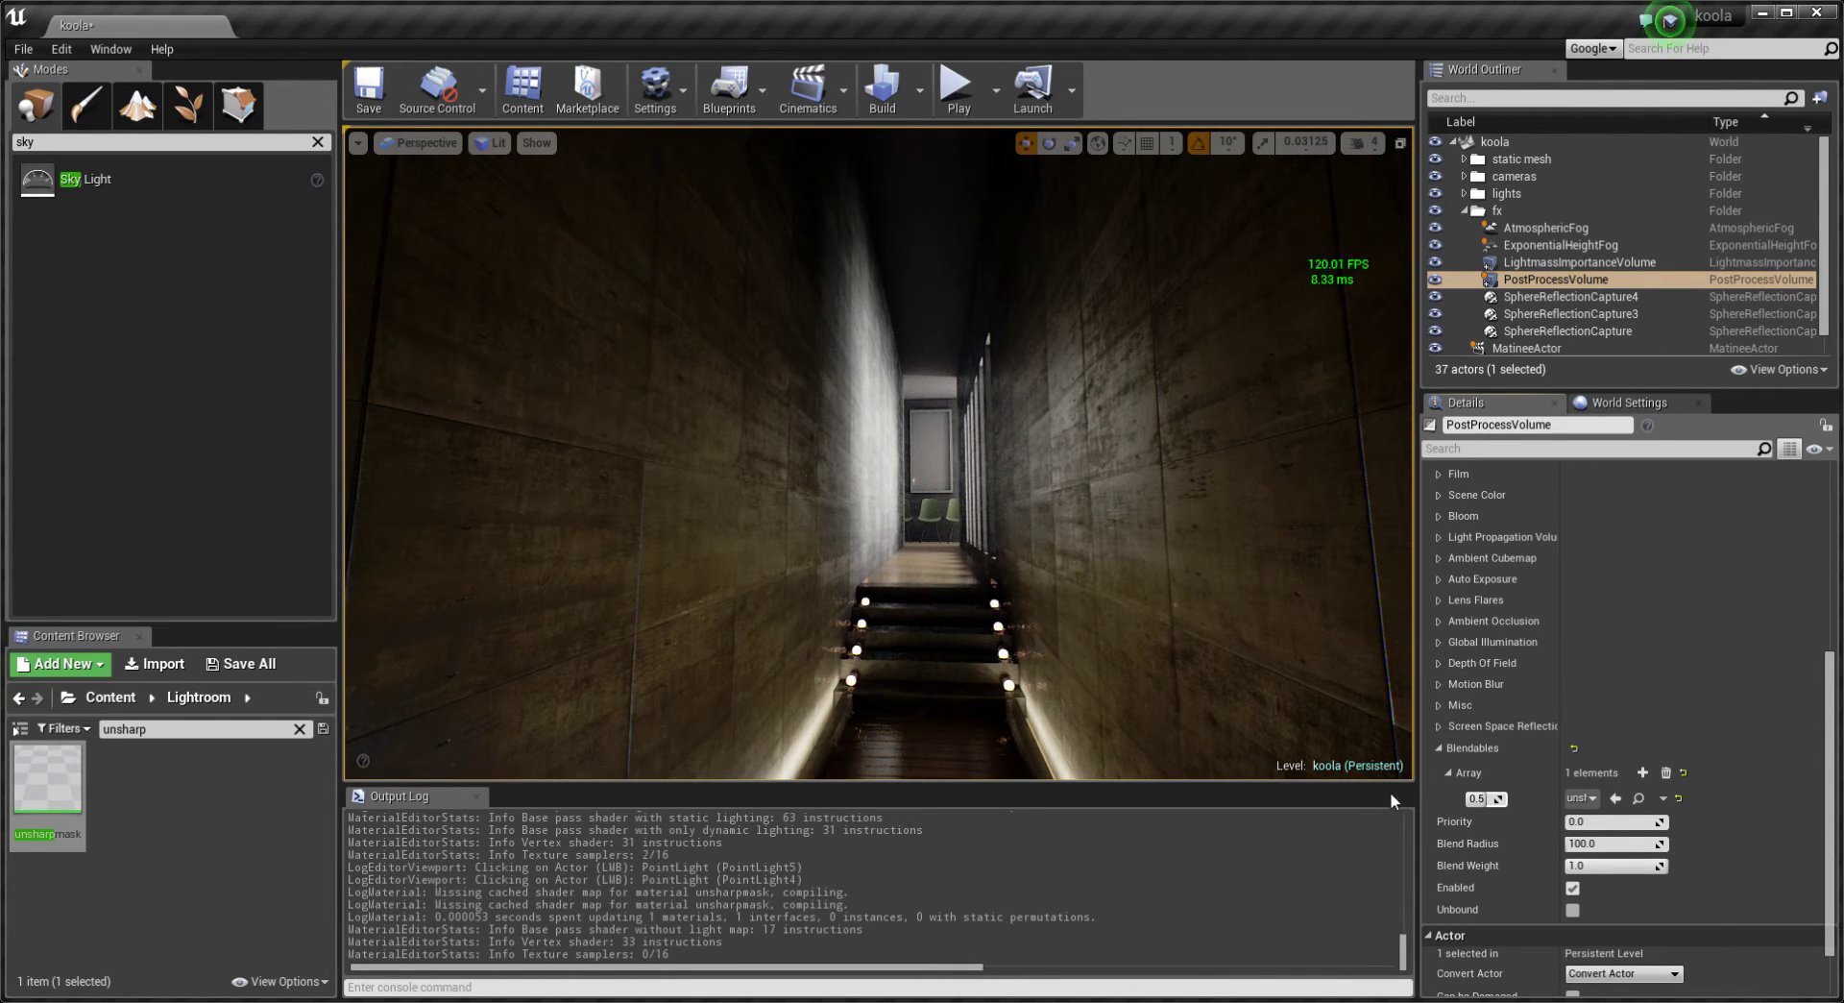
pyautogui.click(1469, 748)
pyautogui.moveTo(979, 511); pyautogui.dragTo(975, 480)
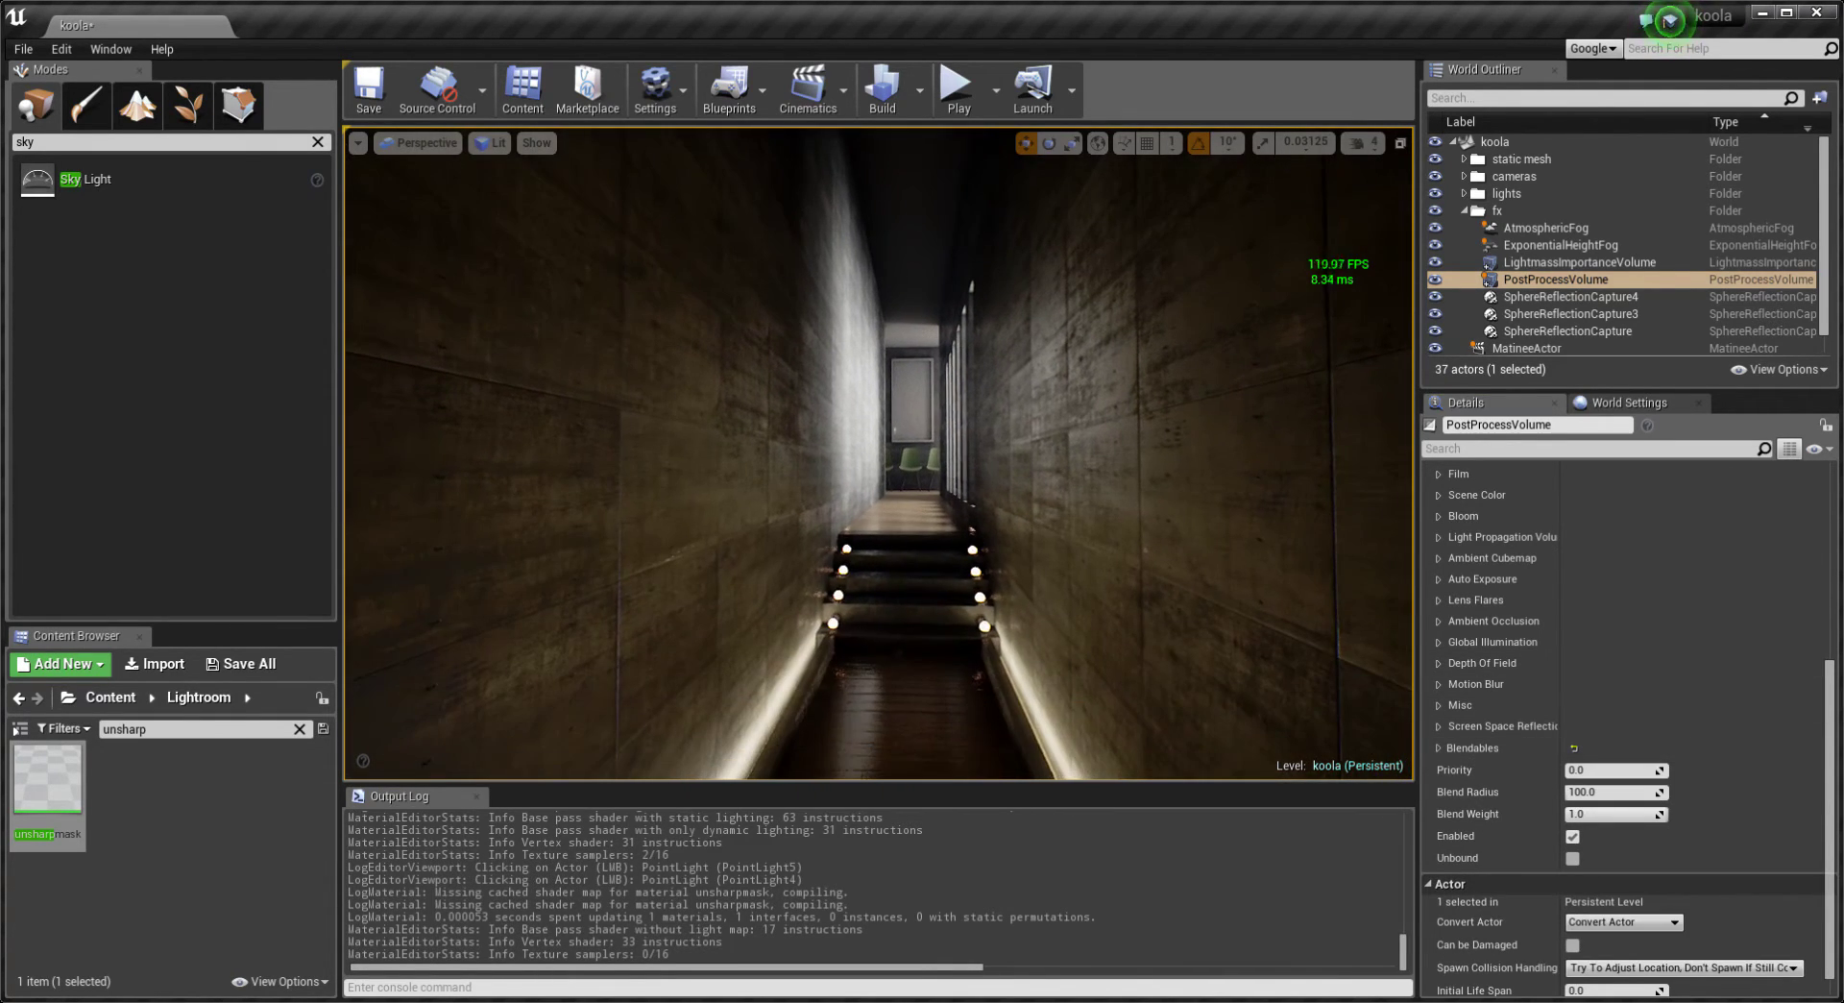
# Select wall Wall001 and locate its Wall_concrete_Inst material in Lightroom > Materials.
pyautogui.click(1097, 438)
pyautogui.scroll(-5, 1574, 732)
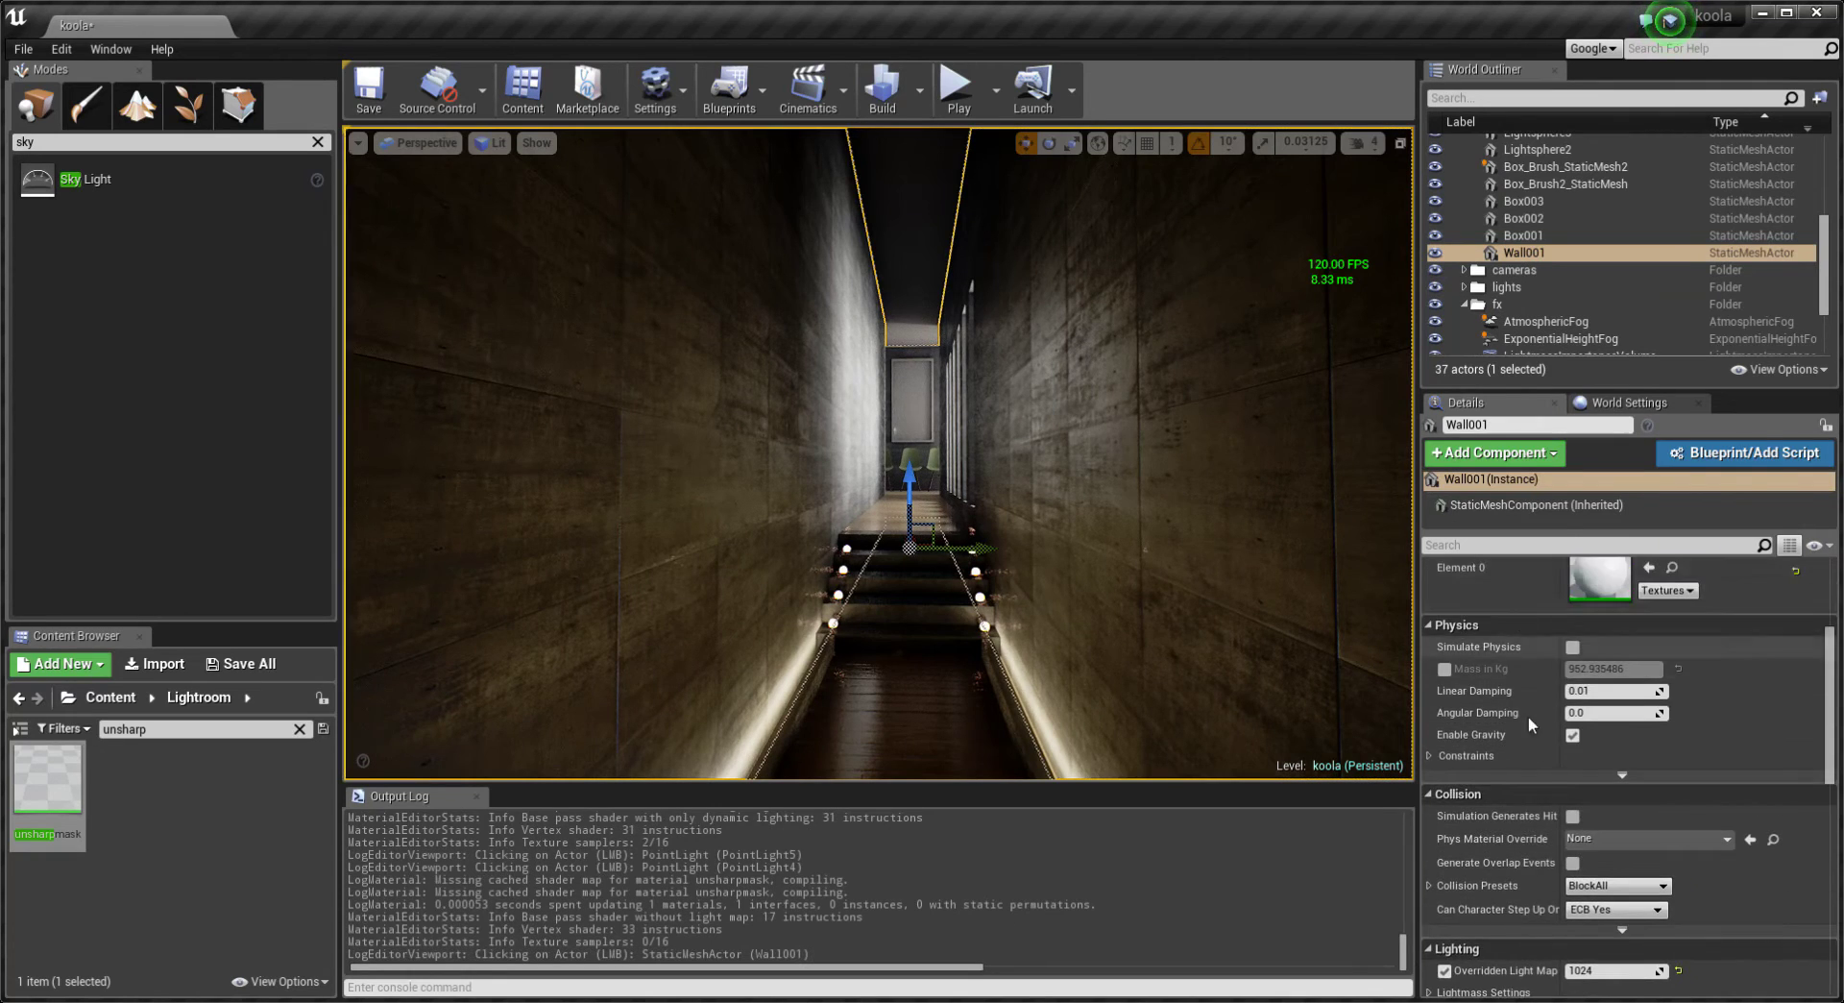
pyautogui.scroll(1, 1584, 749)
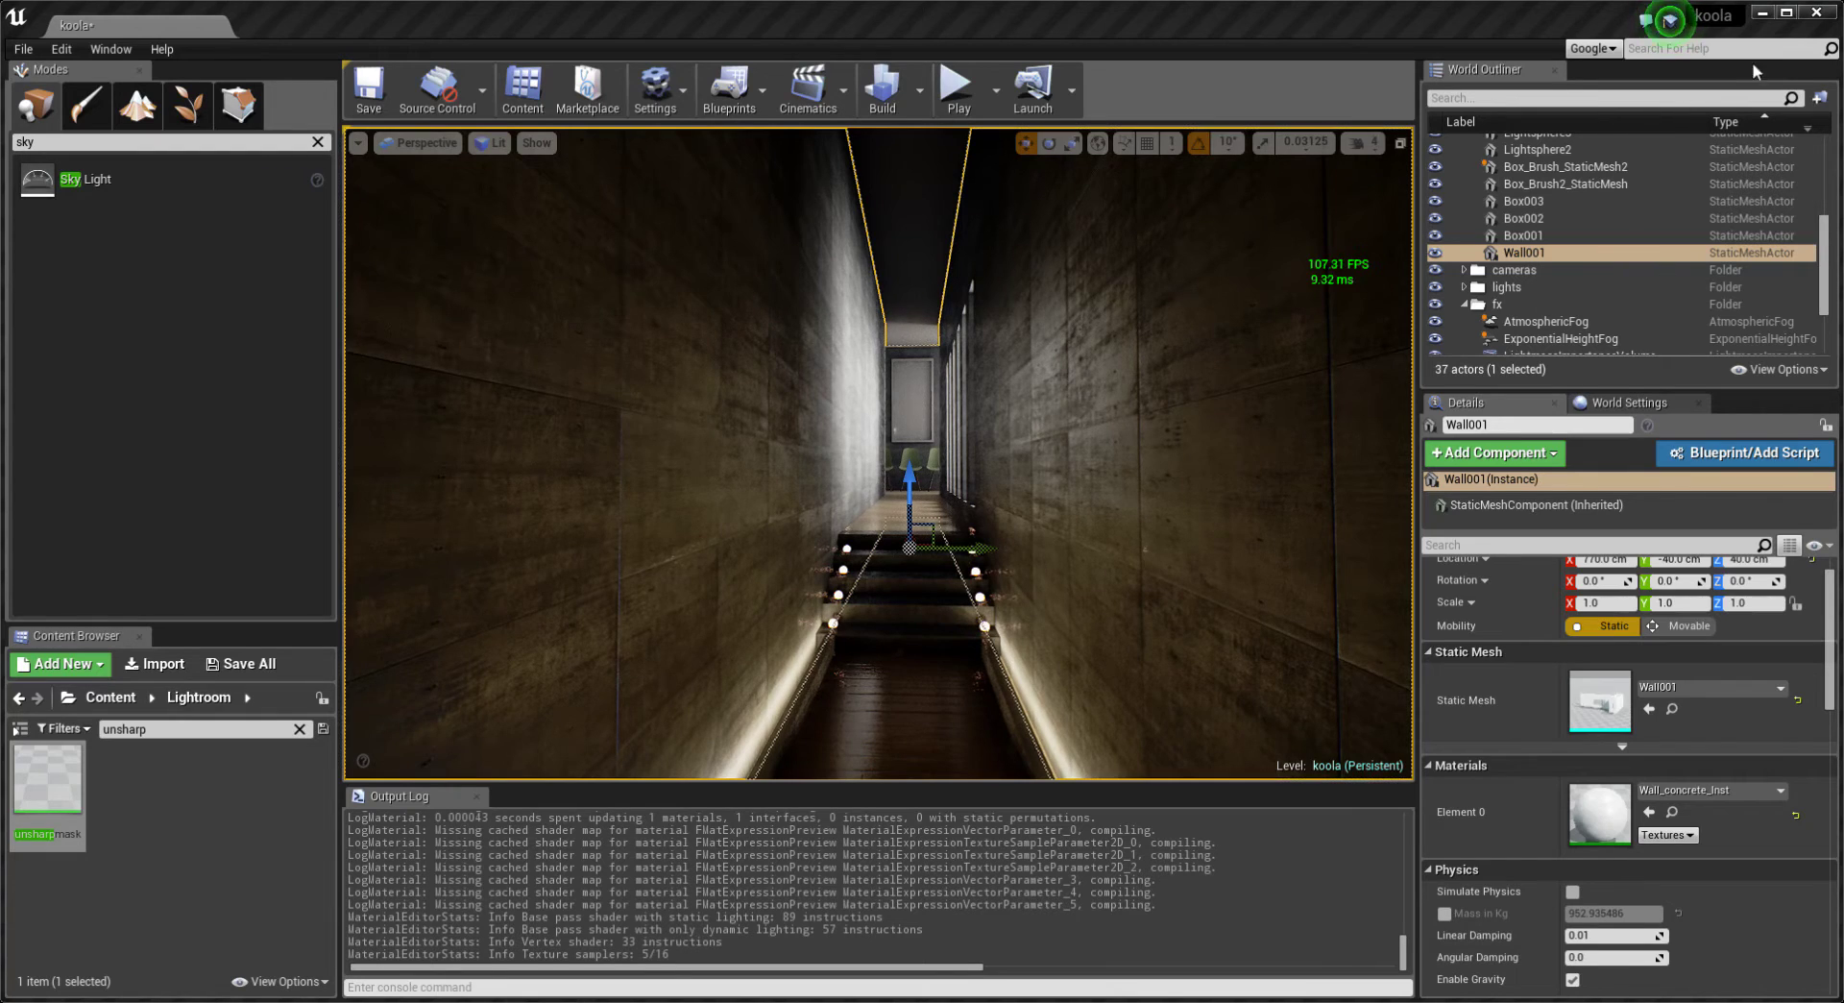
pyautogui.click(174, 704)
pyautogui.doubleClick(261, 762)
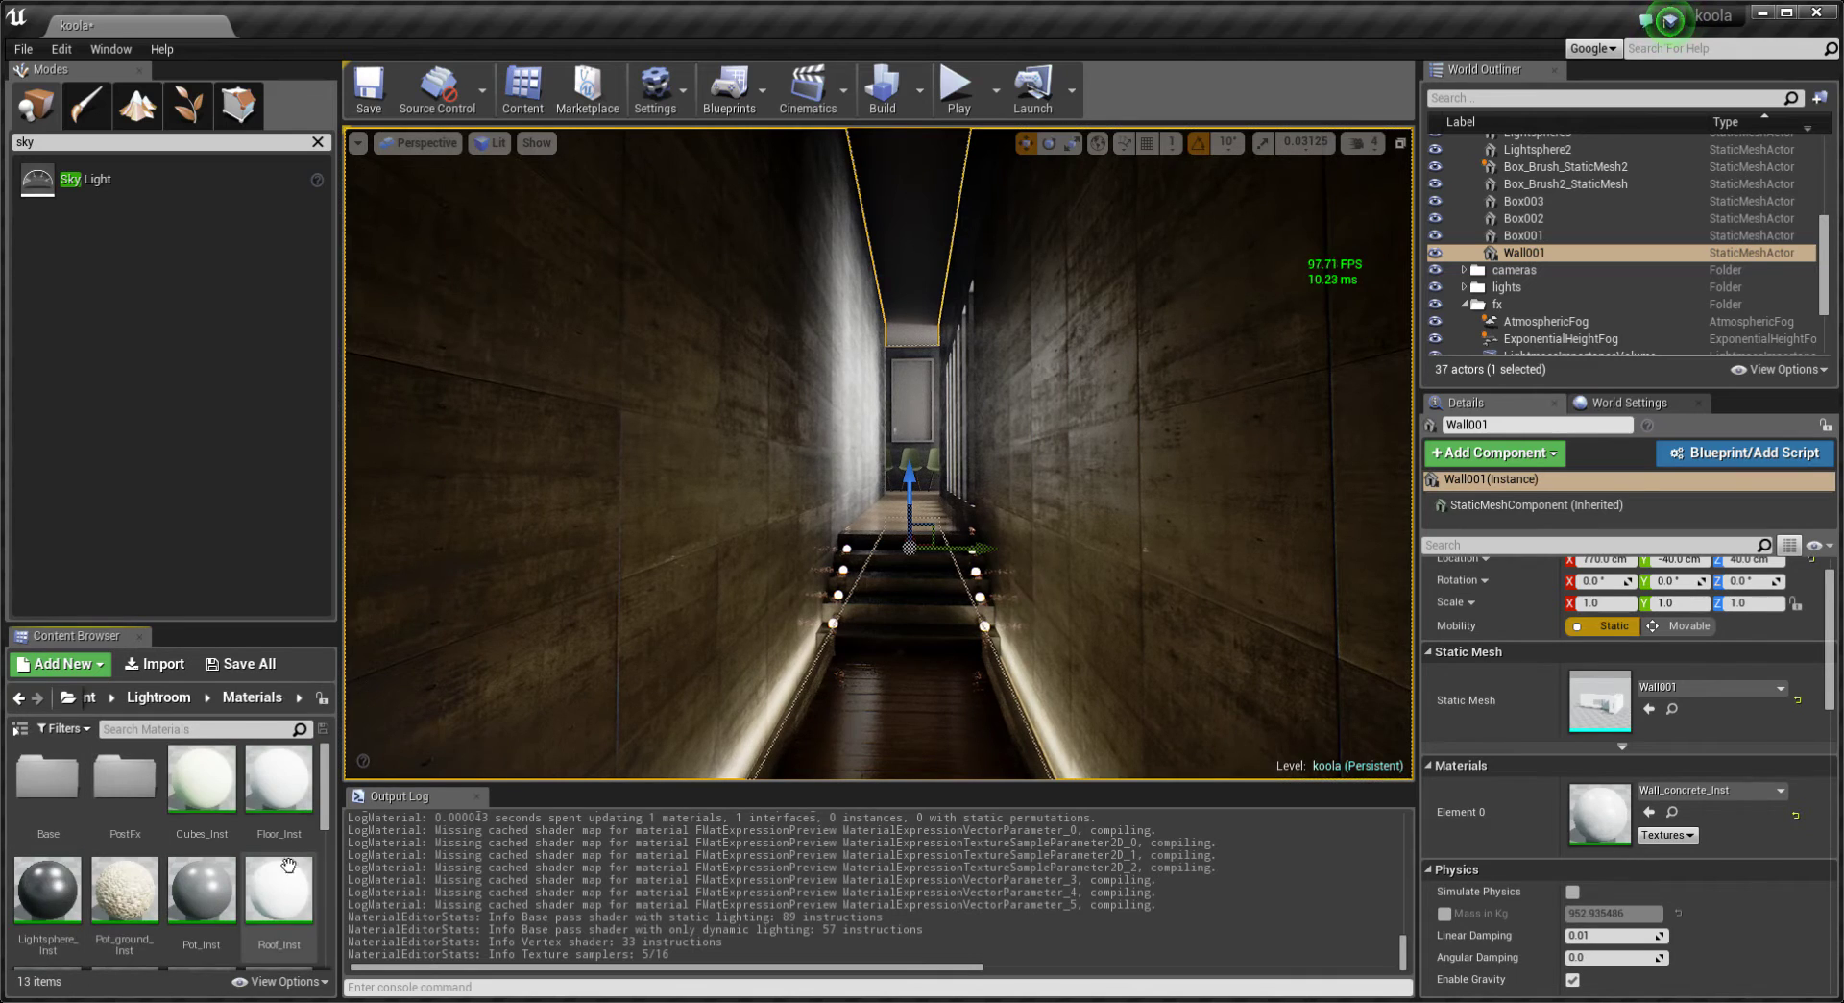
pyautogui.moveTo(324, 778); pyautogui.dragTo(332, 897)
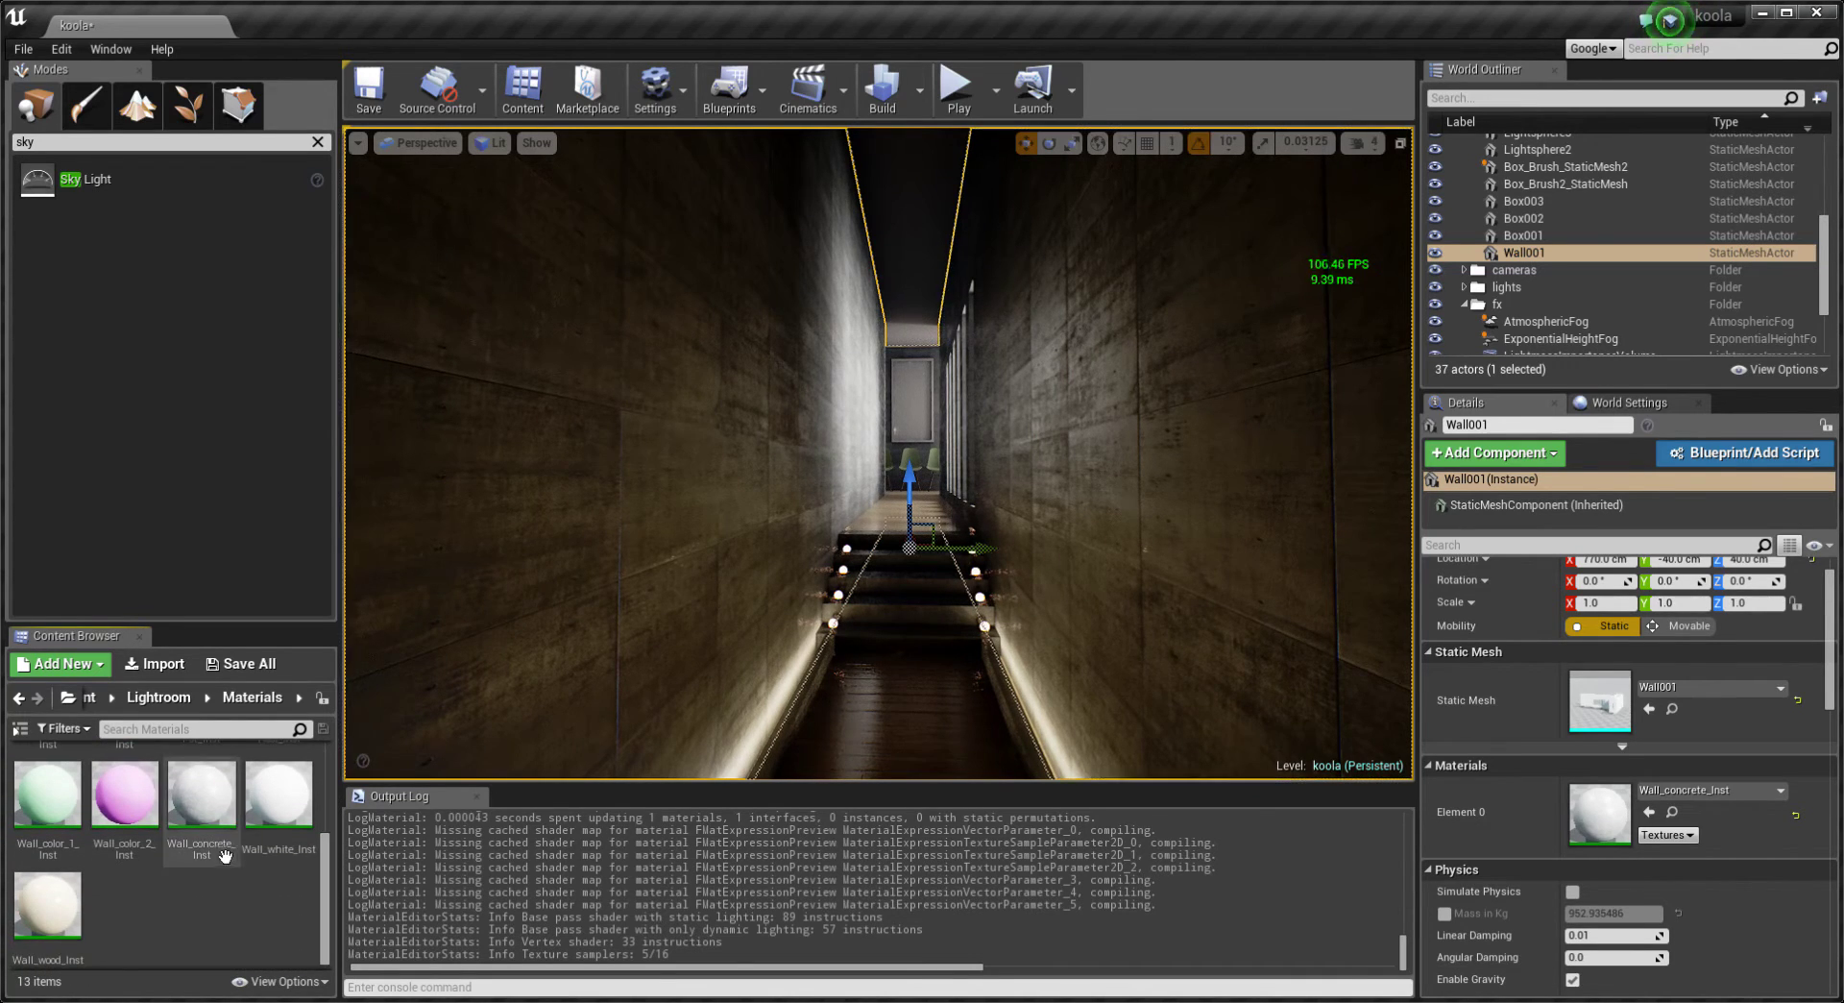
pyautogui.click(202, 801)
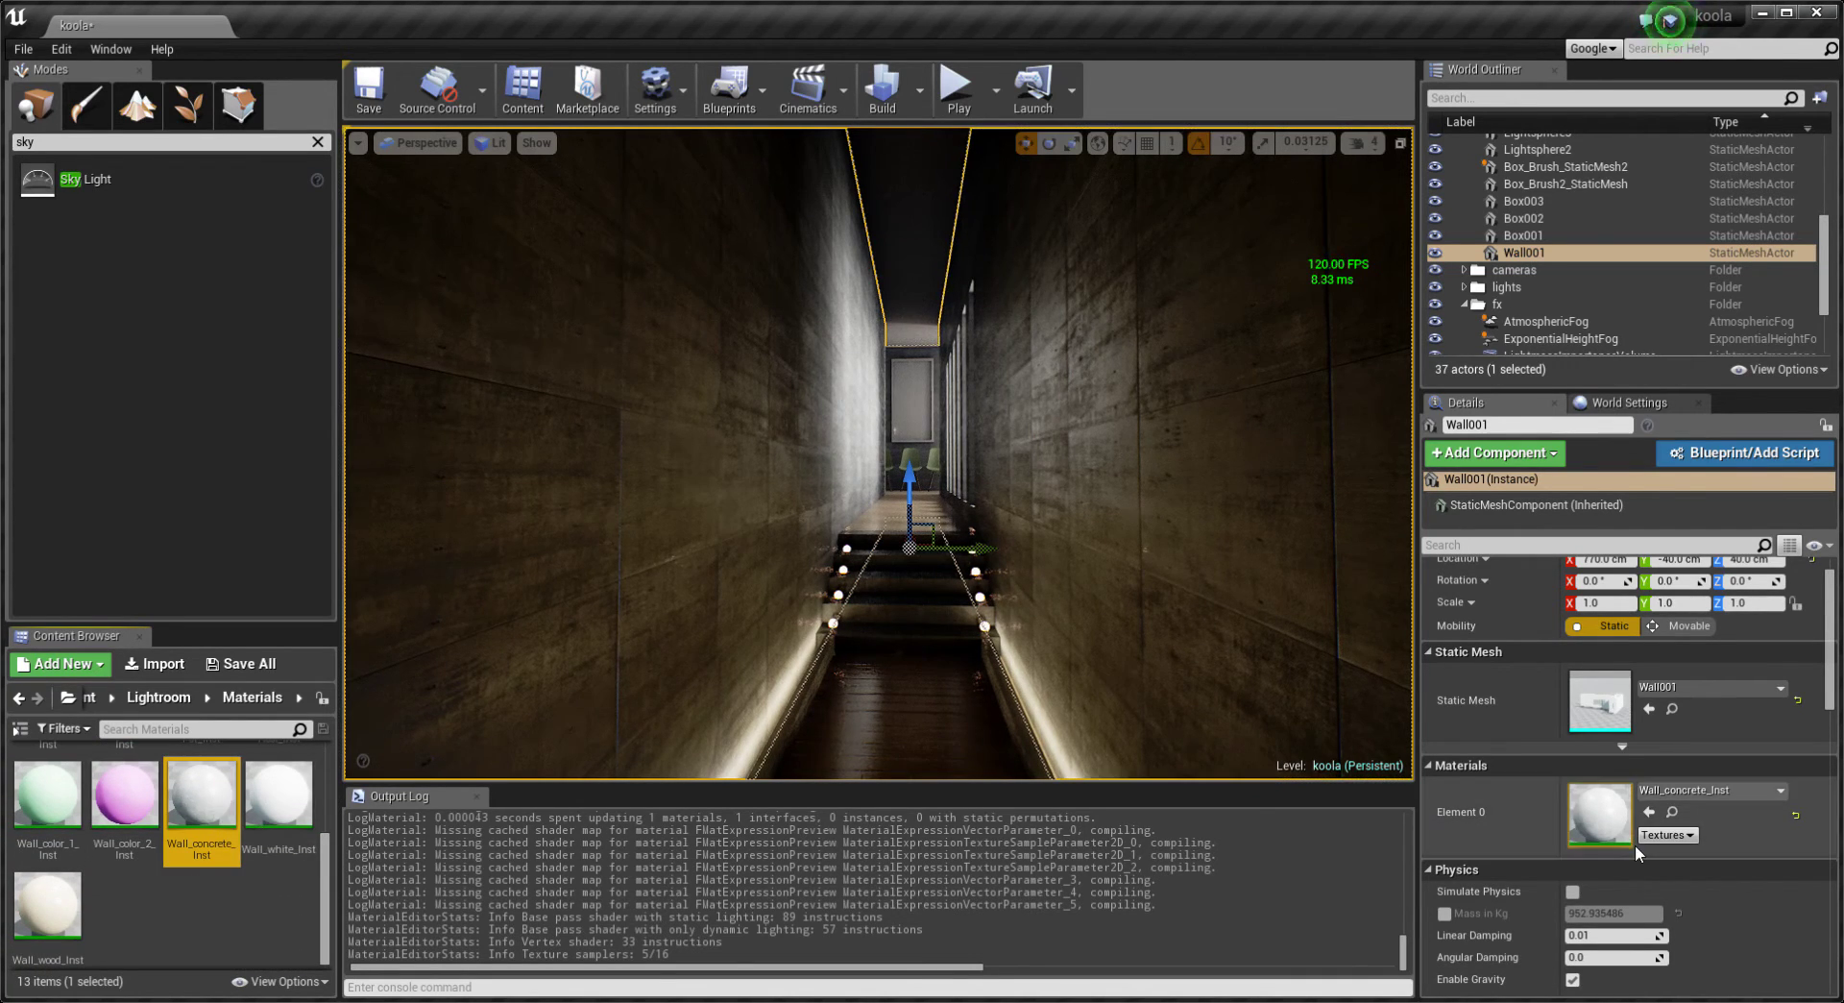
# Select floor Box001 and locate its Wall_wood_Inst material among the assets.
pyautogui.click(909, 720)
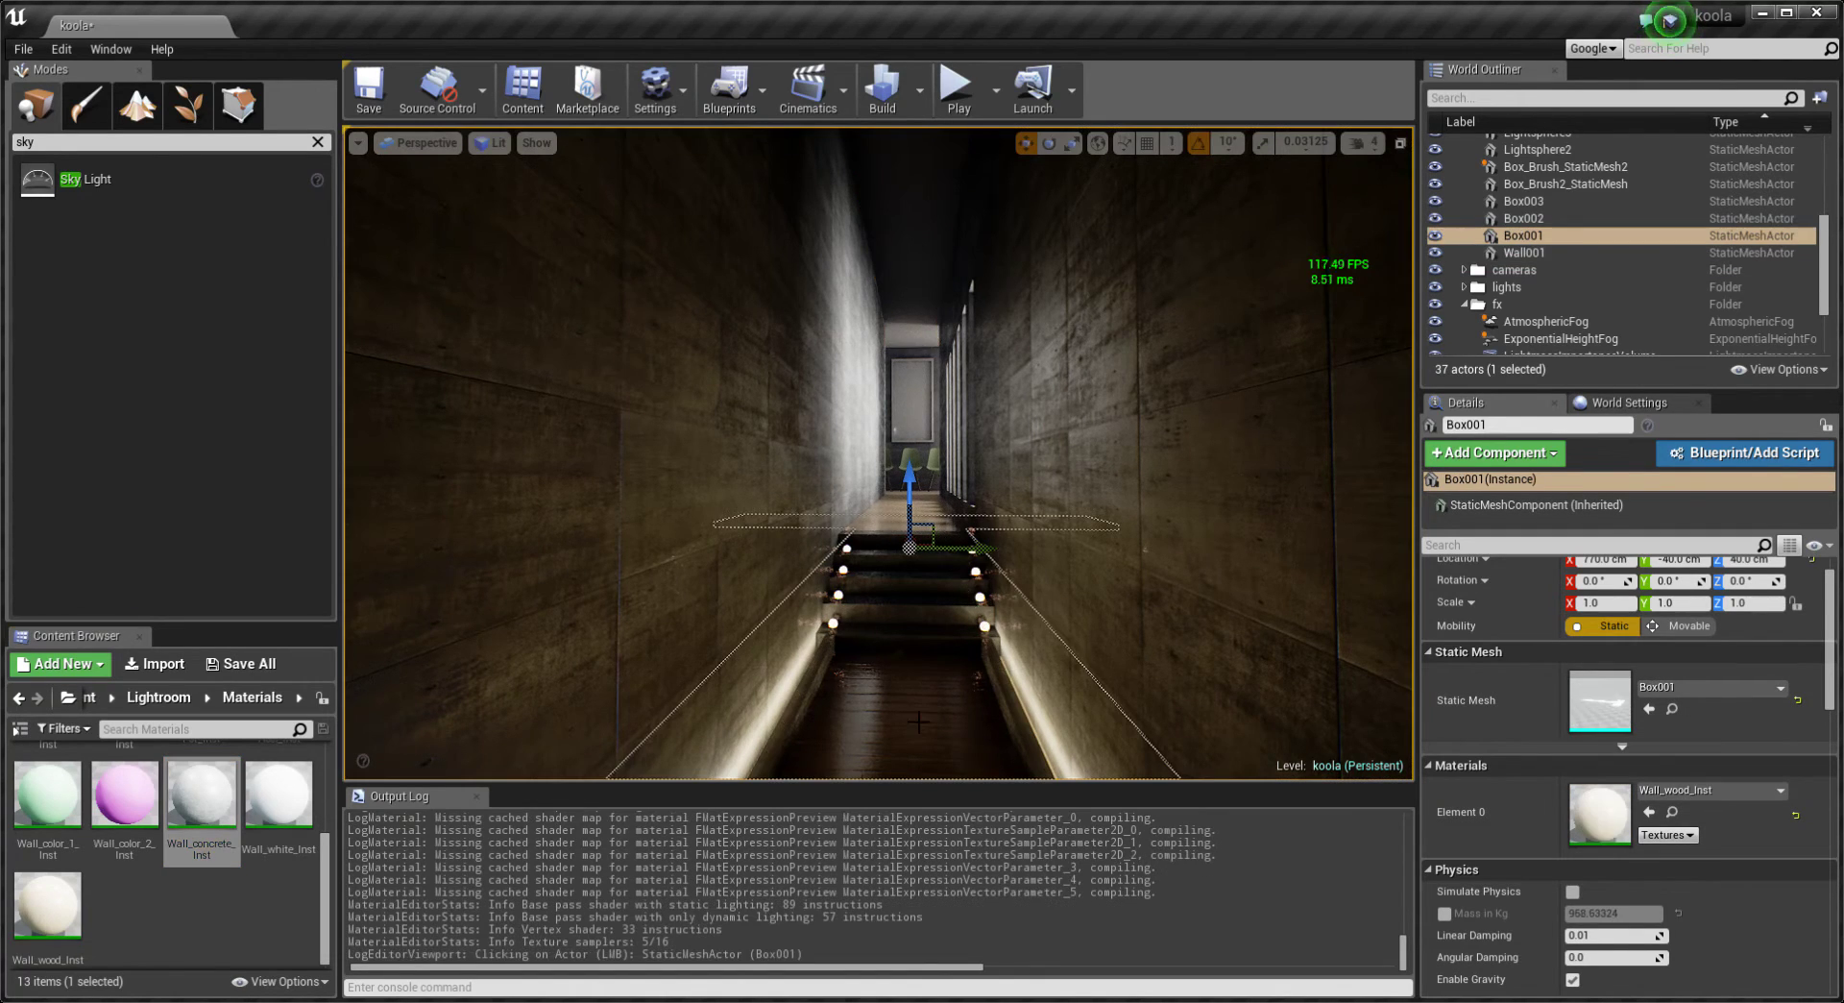
pyautogui.click(1670, 812)
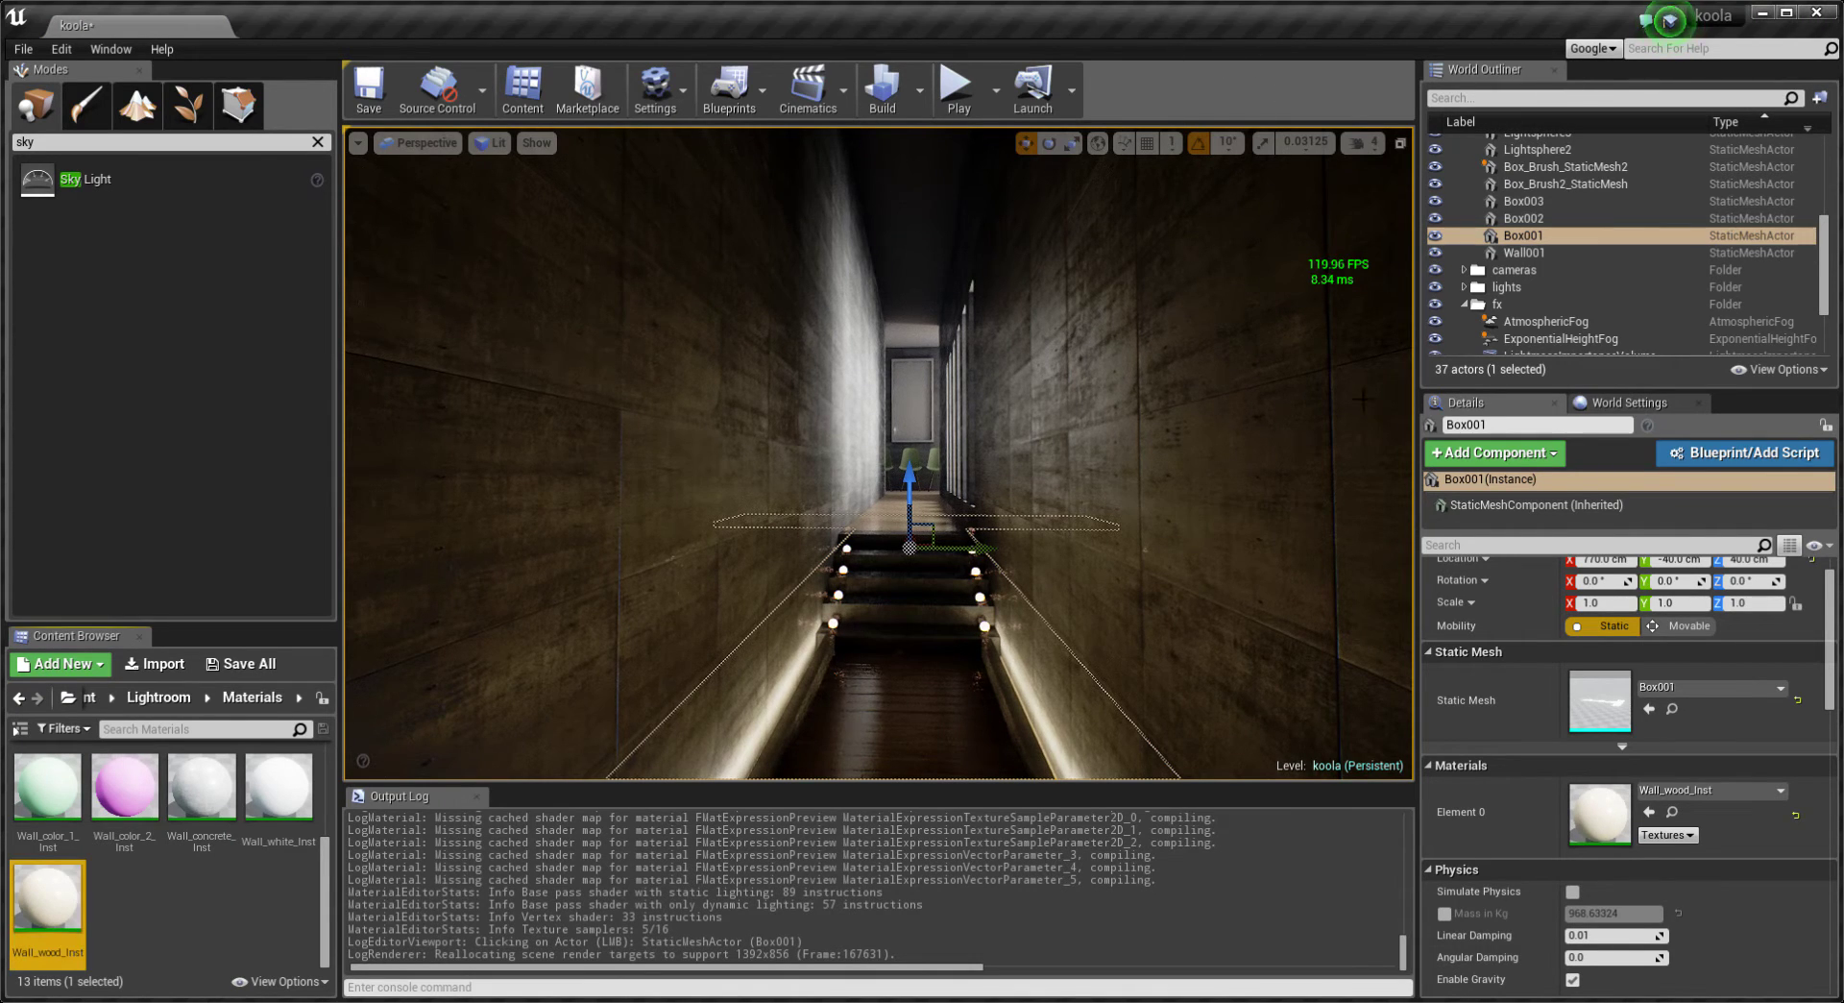
pyautogui.moveTo(909, 461)
pyautogui.mouseDown()
pyautogui.moveTo(864, 423)
pyautogui.moveTo(869, 403)
pyautogui.moveTo(869, 423)
pyautogui.mouseUp()
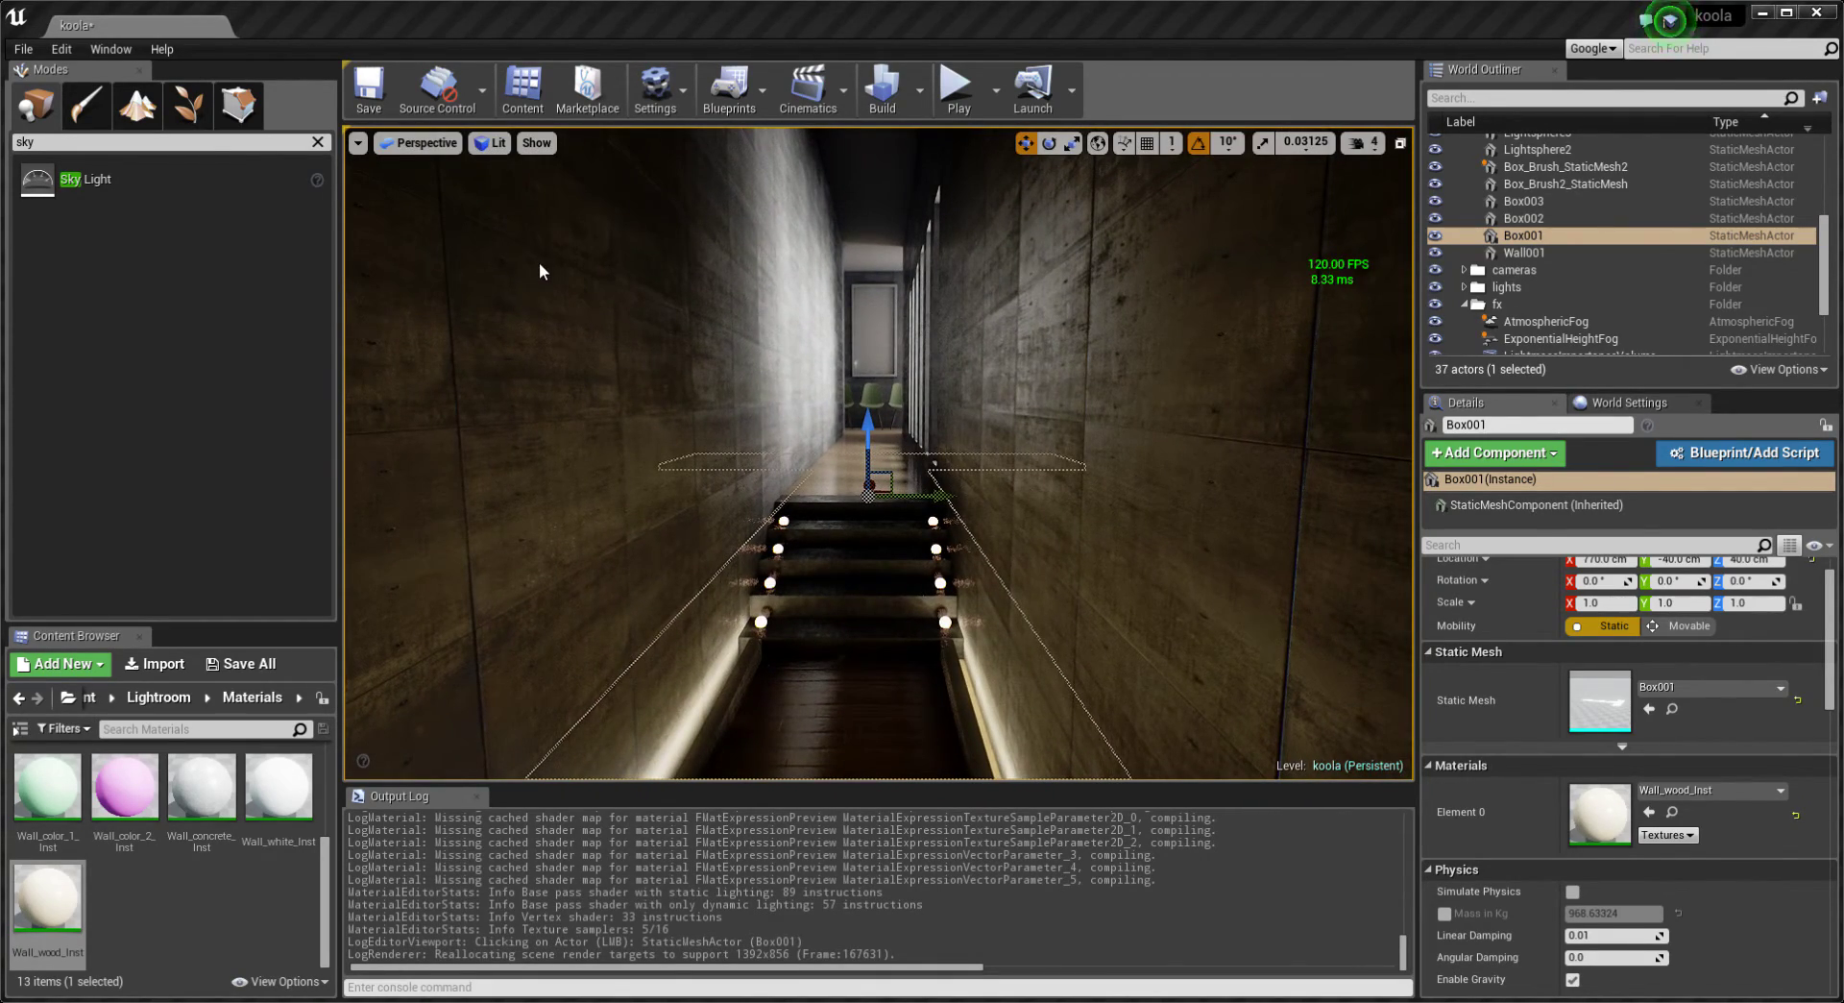
# Switch to Lighting Only view (Alt+6) and fly down the corridor toward the lit wall.
pyautogui.hotkey('alt', '6')
pyautogui.scroll(5, 1496, 135)
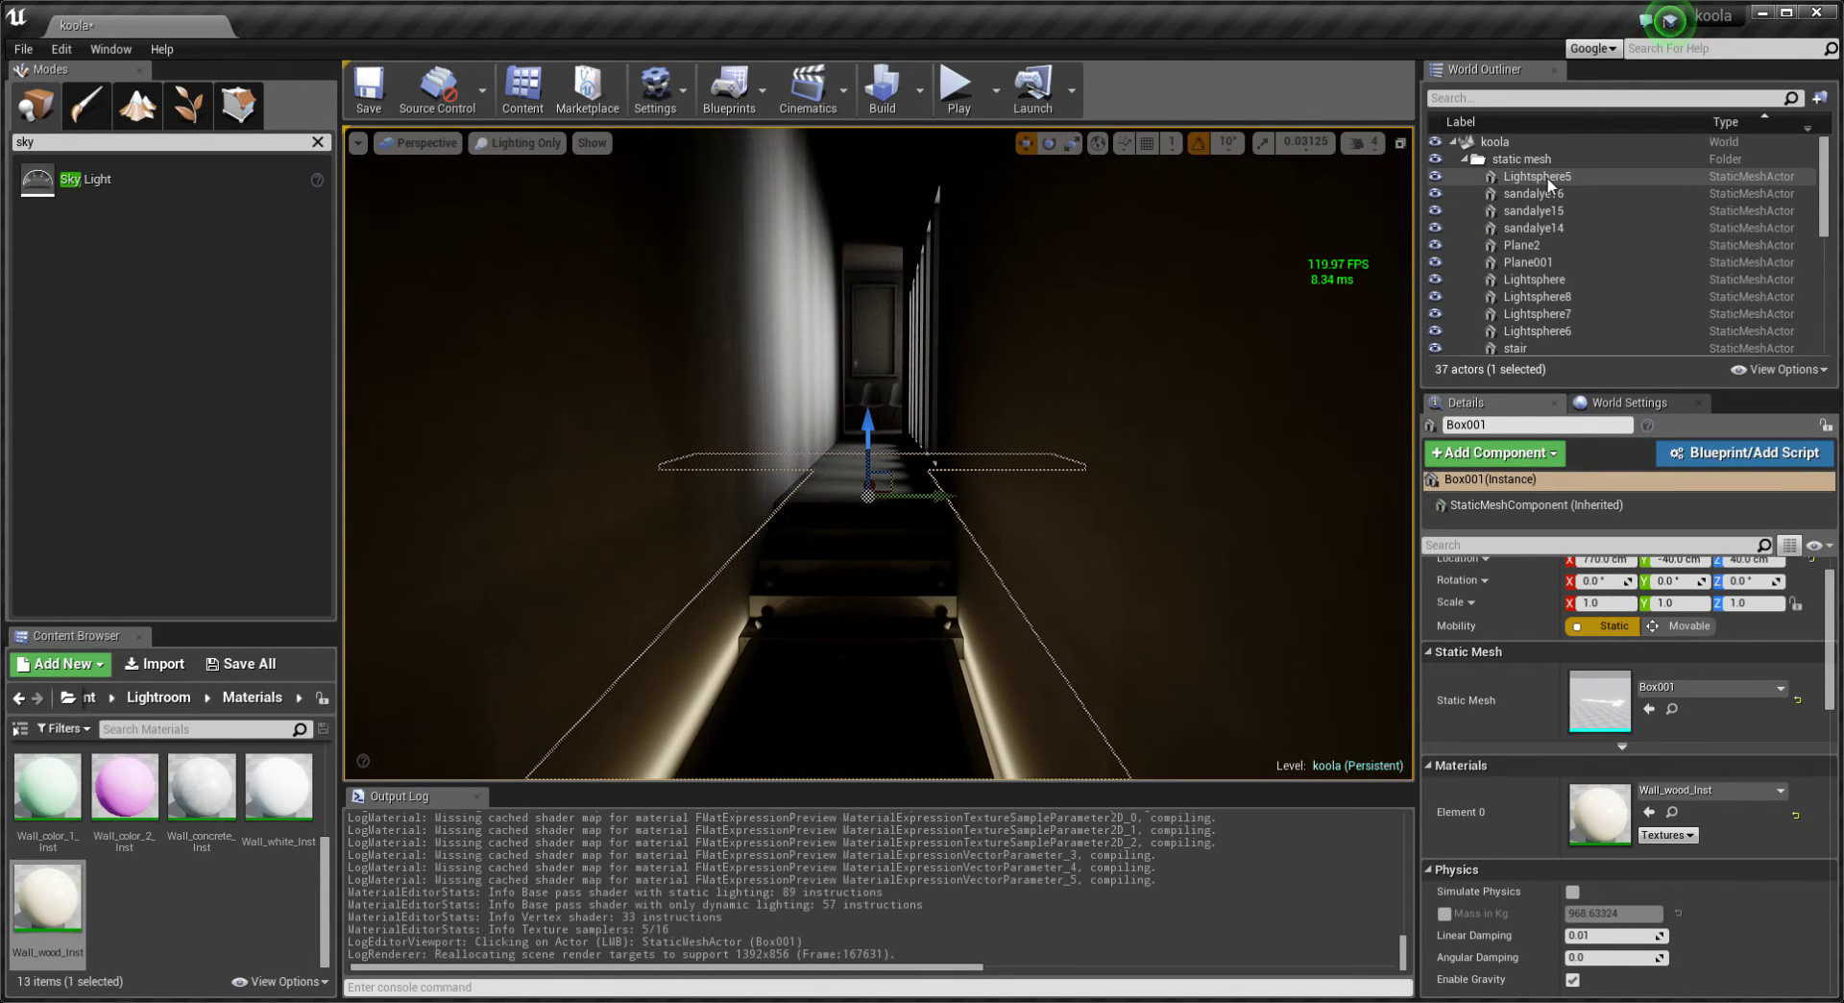
pyautogui.click(1494, 141)
pyautogui.moveTo(1113, 417); pyautogui.dragTo(1113, 384, button='right')
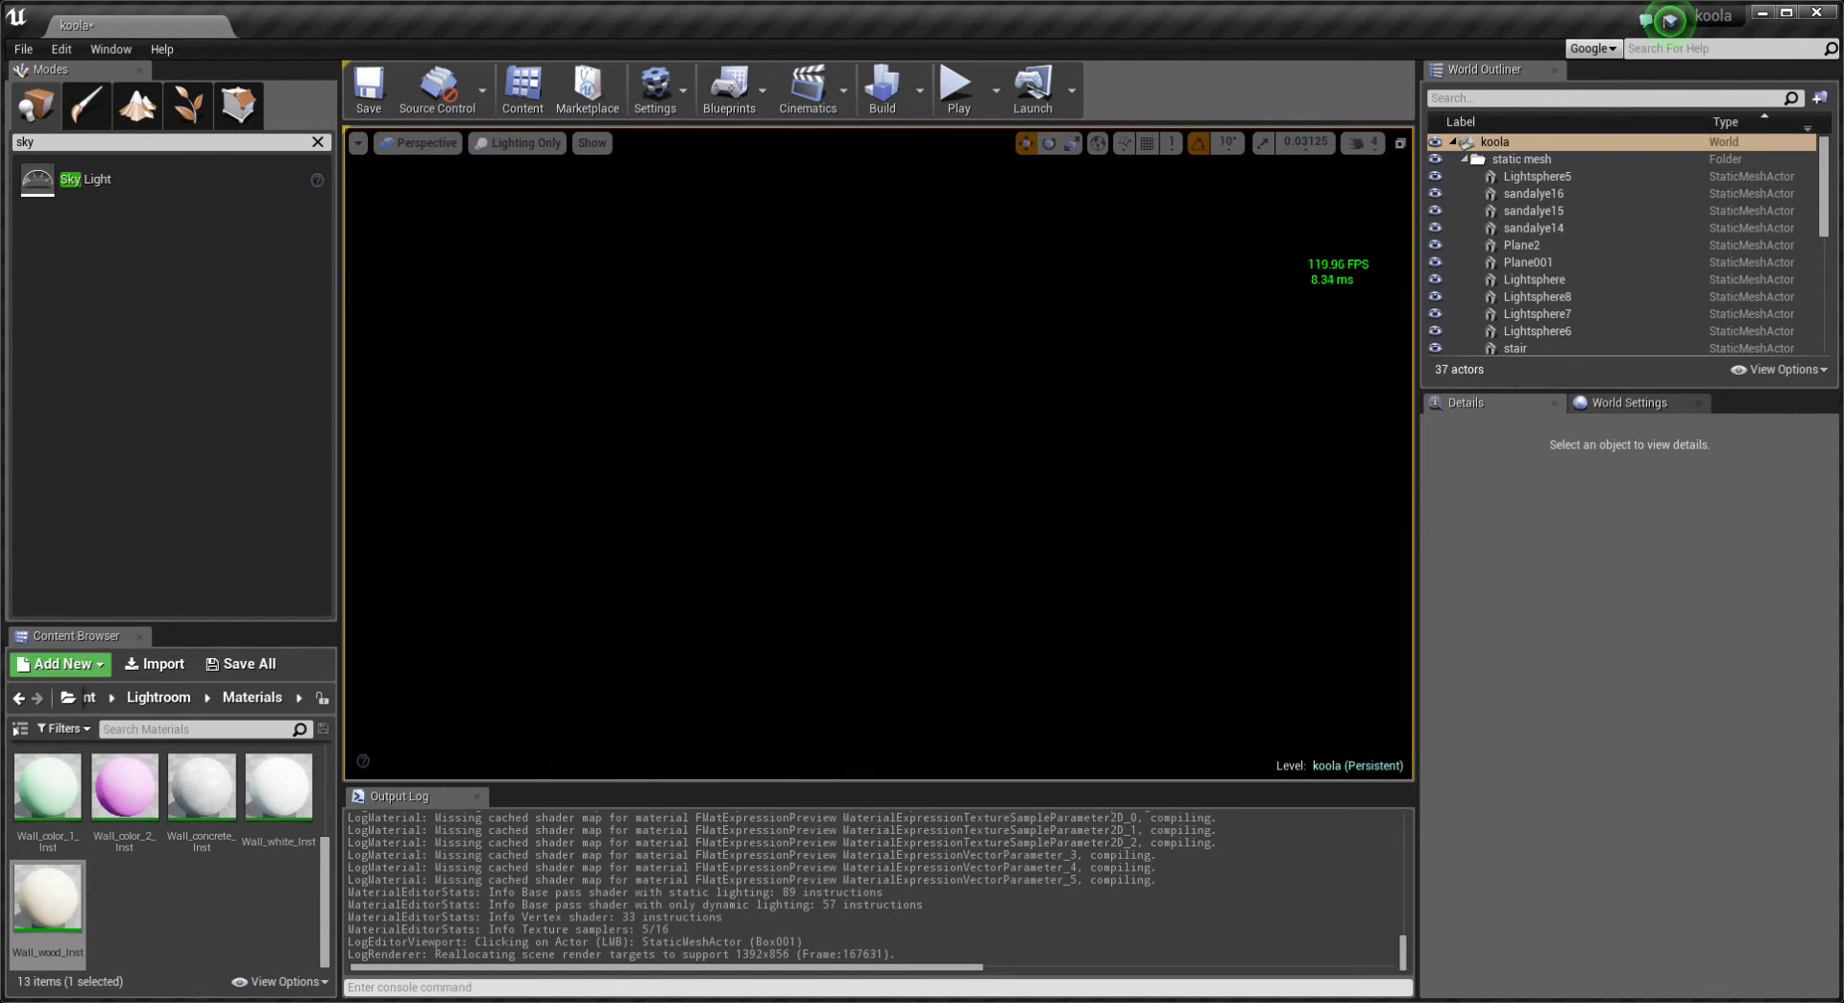
pyautogui.moveTo(876, 434); pyautogui.dragTo(877, 420, button='right')
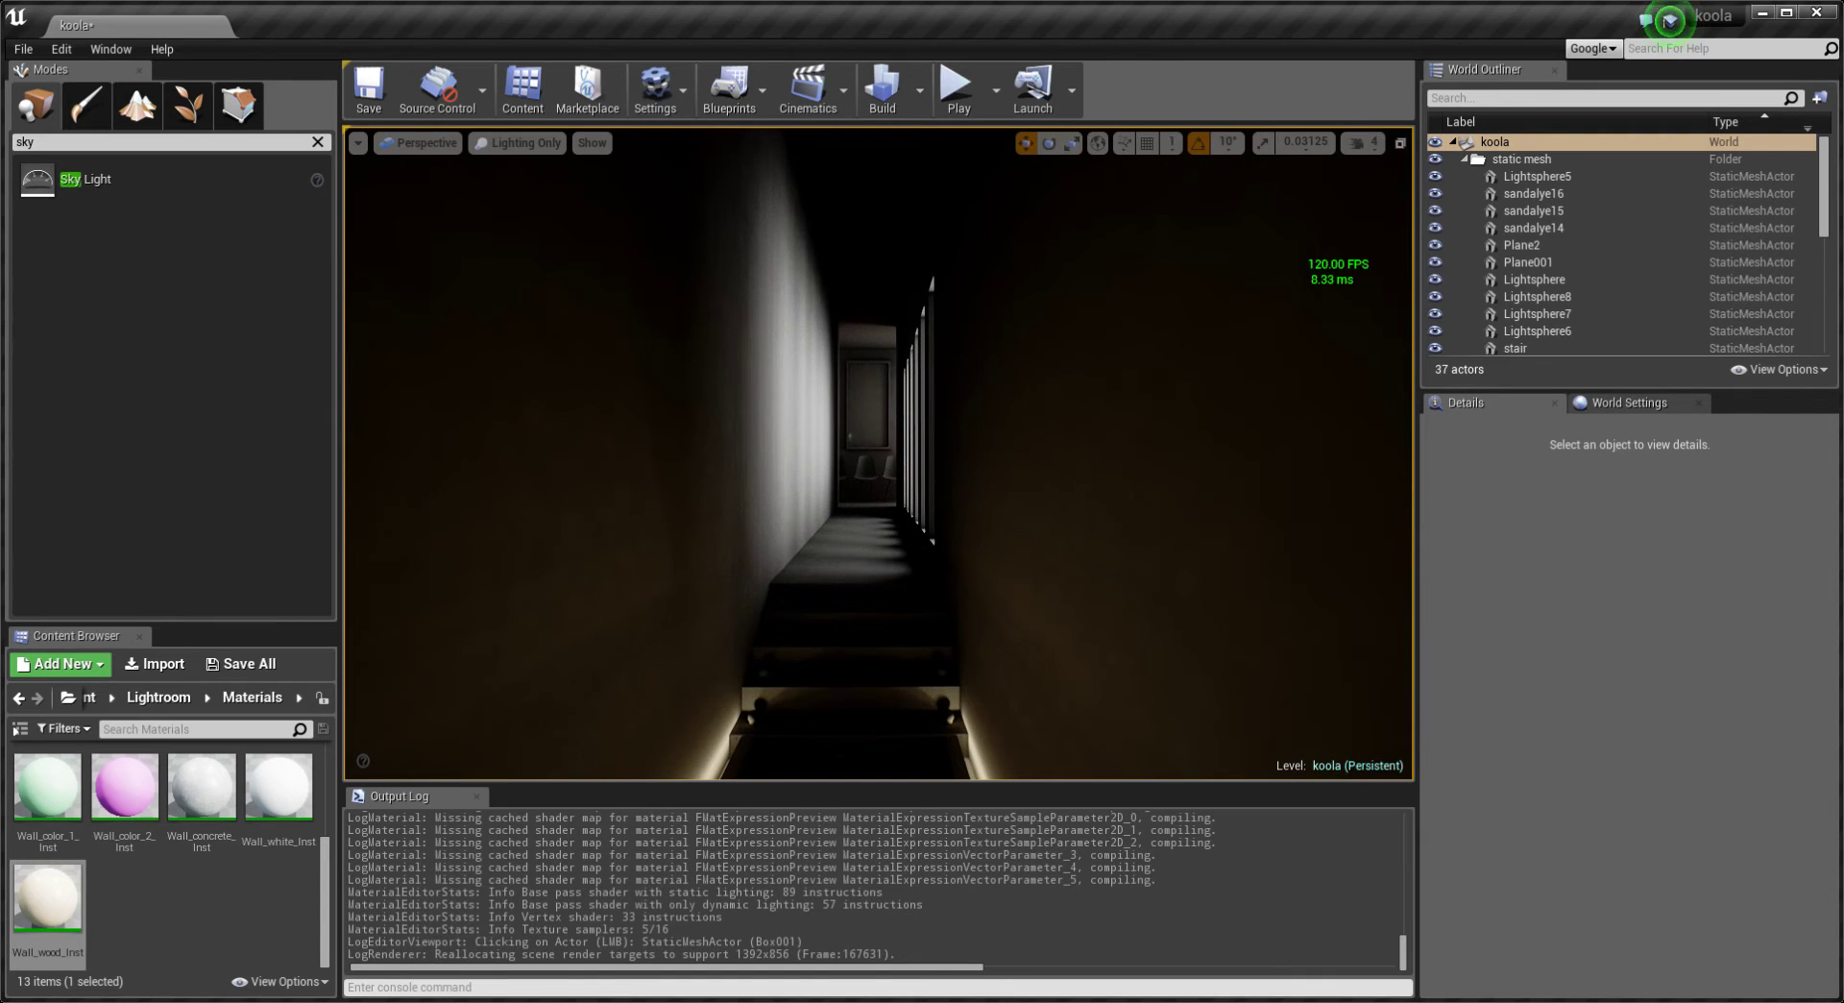
pyautogui.moveTo(1370, 186); pyautogui.dragTo(1370, 153, button='right')
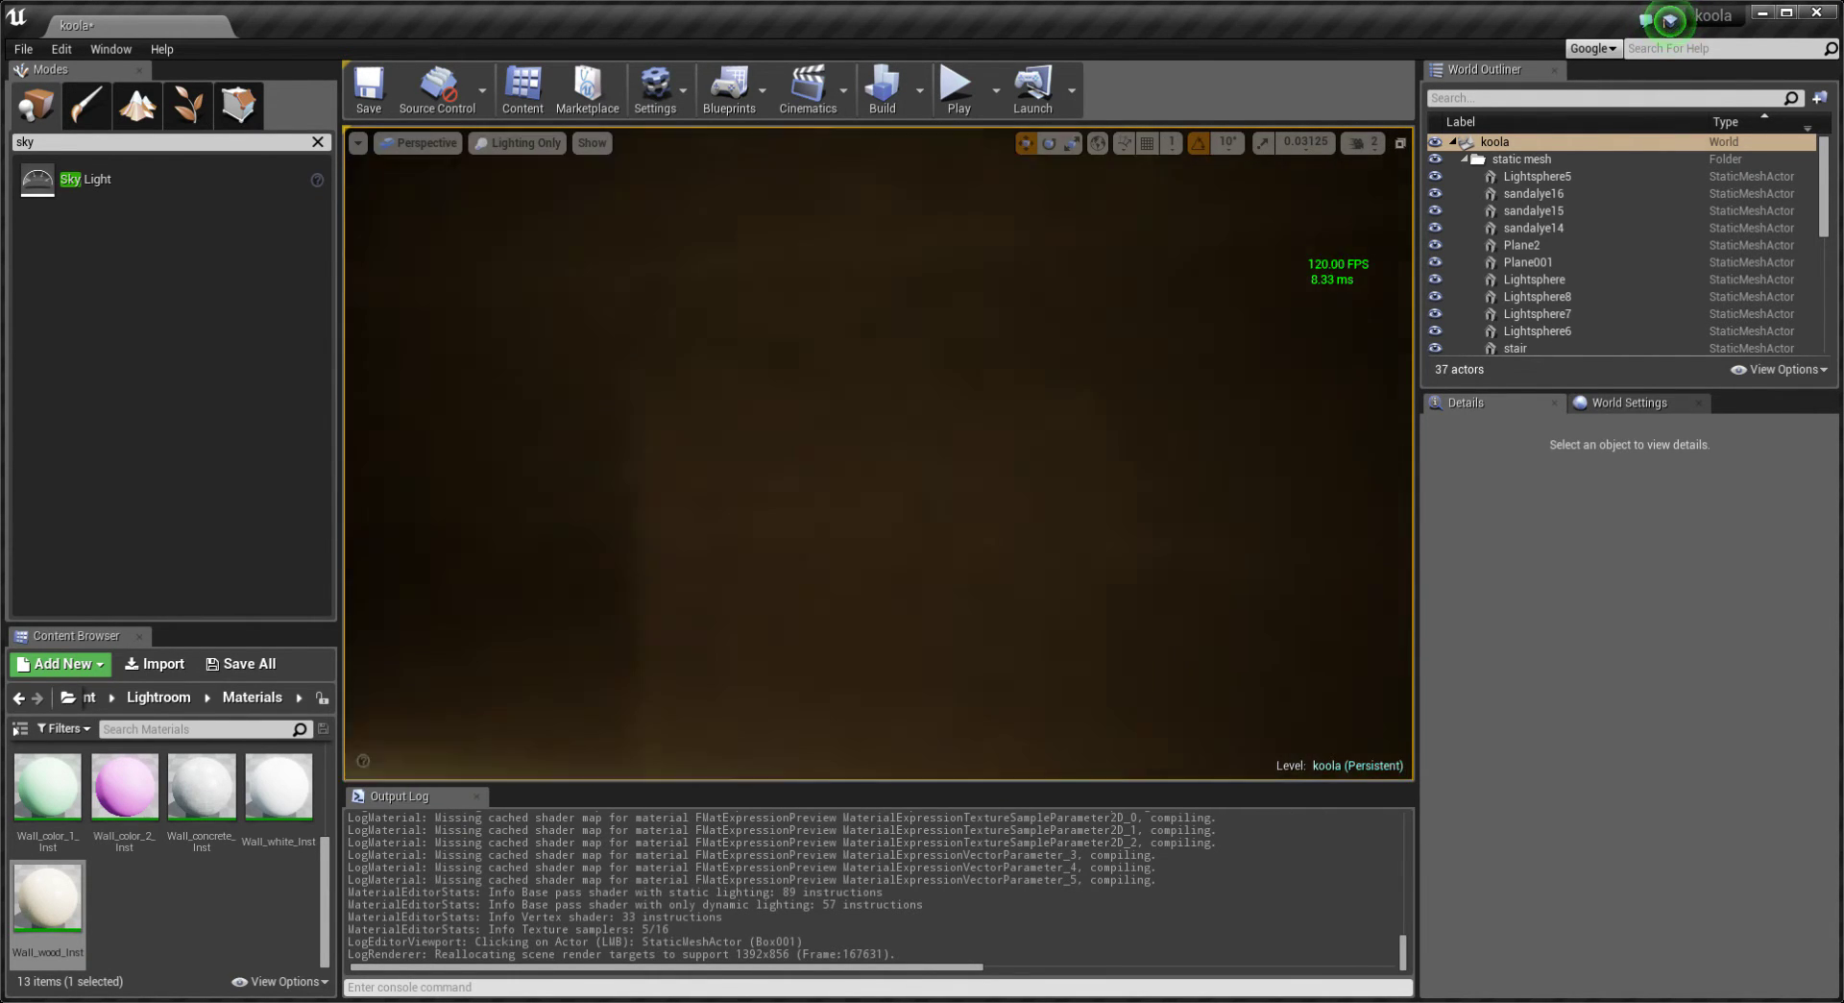
pyautogui.moveTo(542, 220); pyautogui.dragTo(540, 239, button='right')
# Check the staircase corridor in Detail Lighting and Wireframe views, then return to Lit.
pyautogui.hotkey('alt', '5')
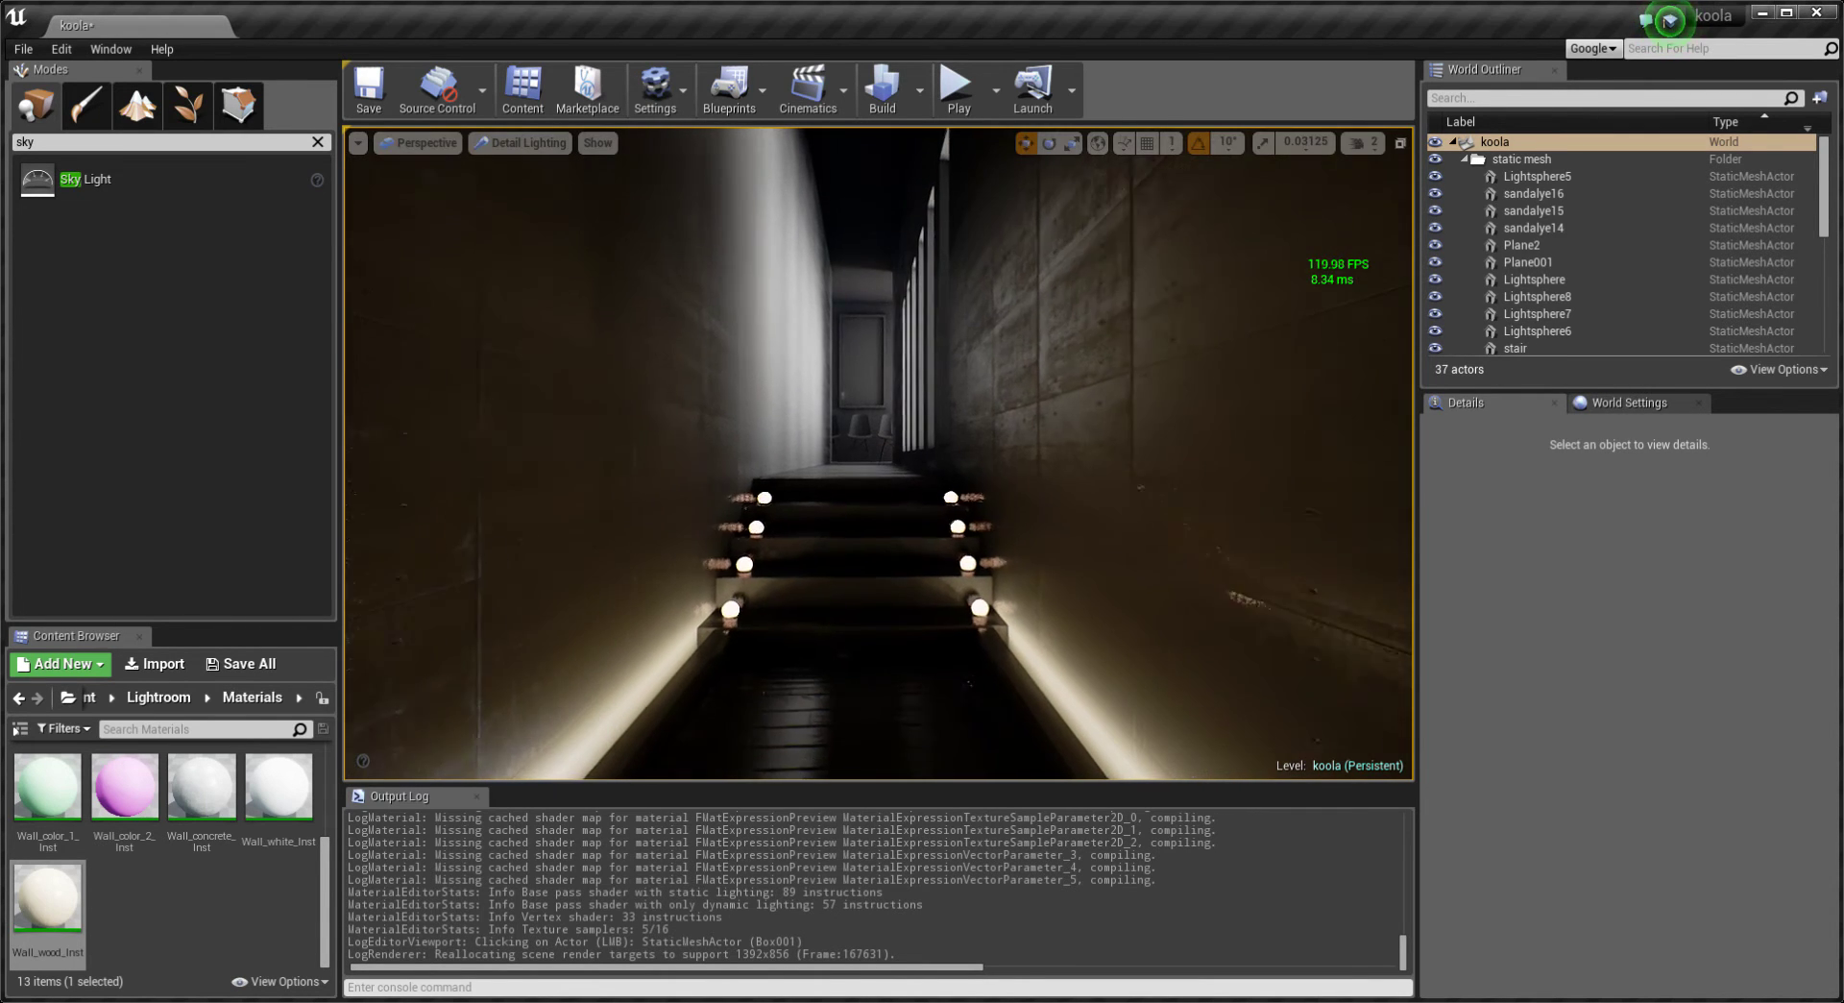
pyautogui.moveTo(812, 459); pyautogui.dragTo(812, 459, button='right')
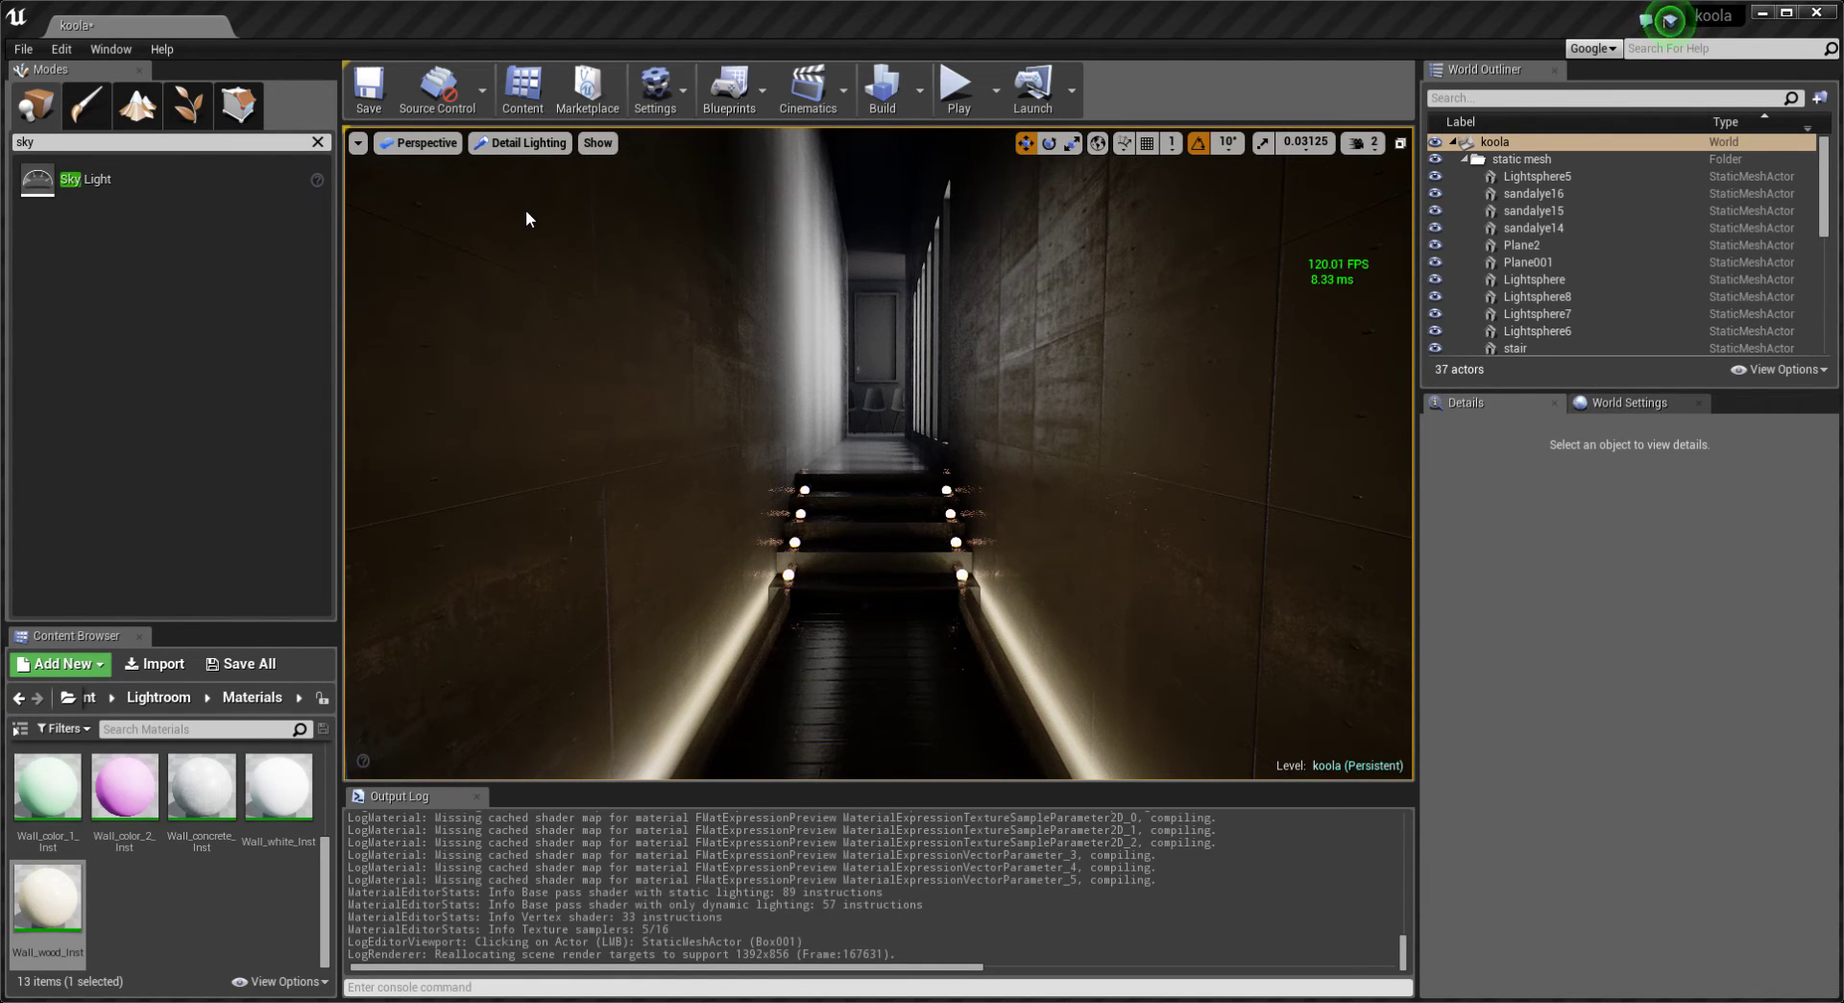
pyautogui.hotkey('alt', '2')
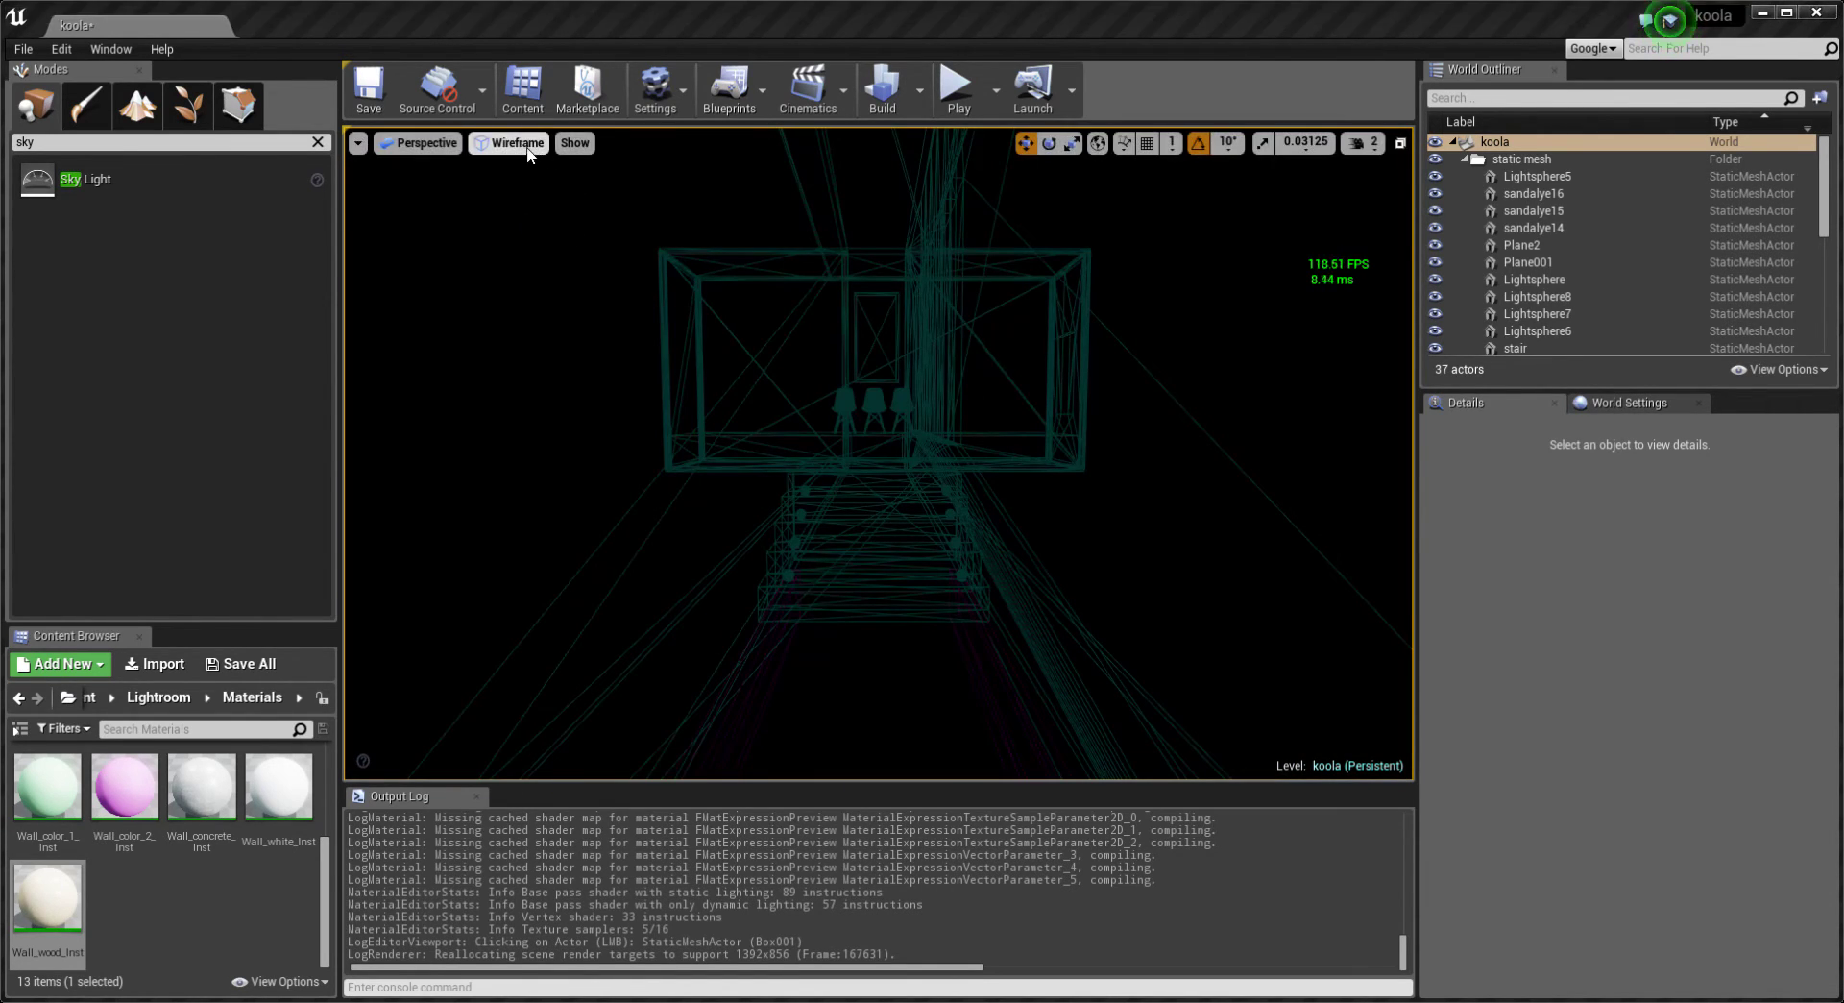
pyautogui.hotkey('alt', '4')
pyautogui.moveTo(524, 190); pyautogui.dragTo(524, 189, button='right')
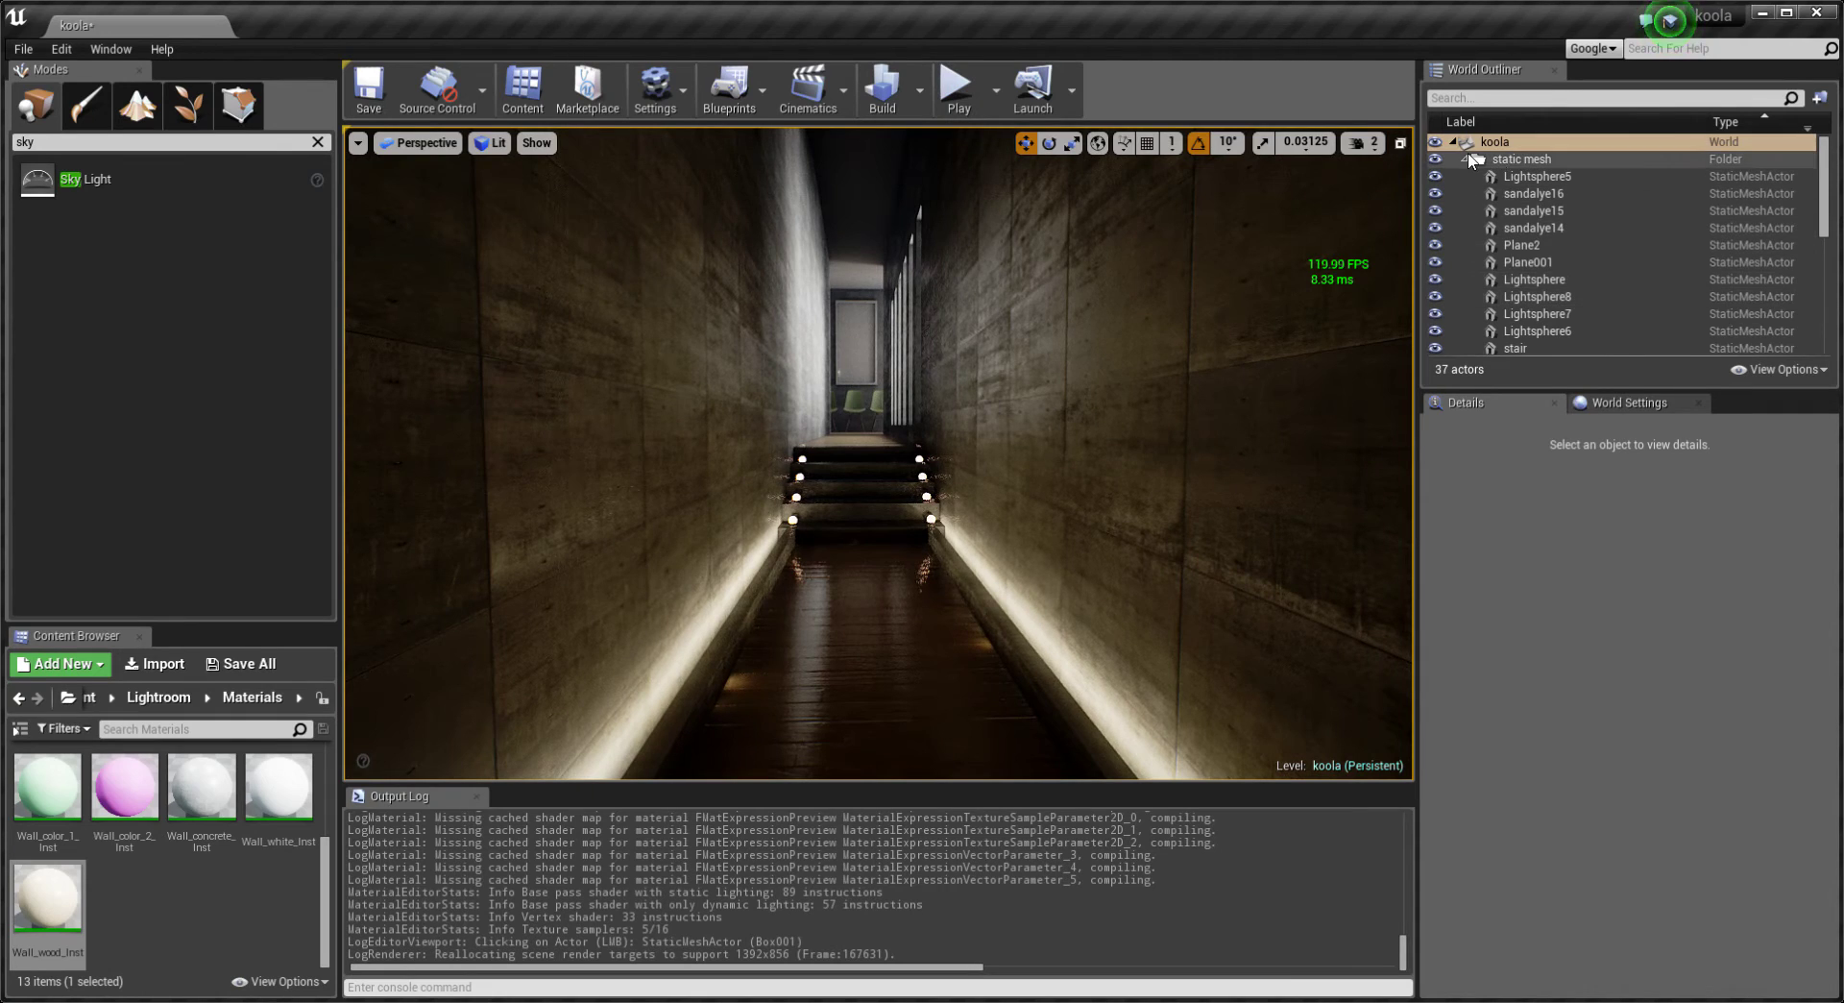
# Collapse the World Outliner folders, then select and focus the MatineeActor.
pyautogui.click(1464, 158)
pyautogui.click(1472, 209)
pyautogui.click(1464, 210)
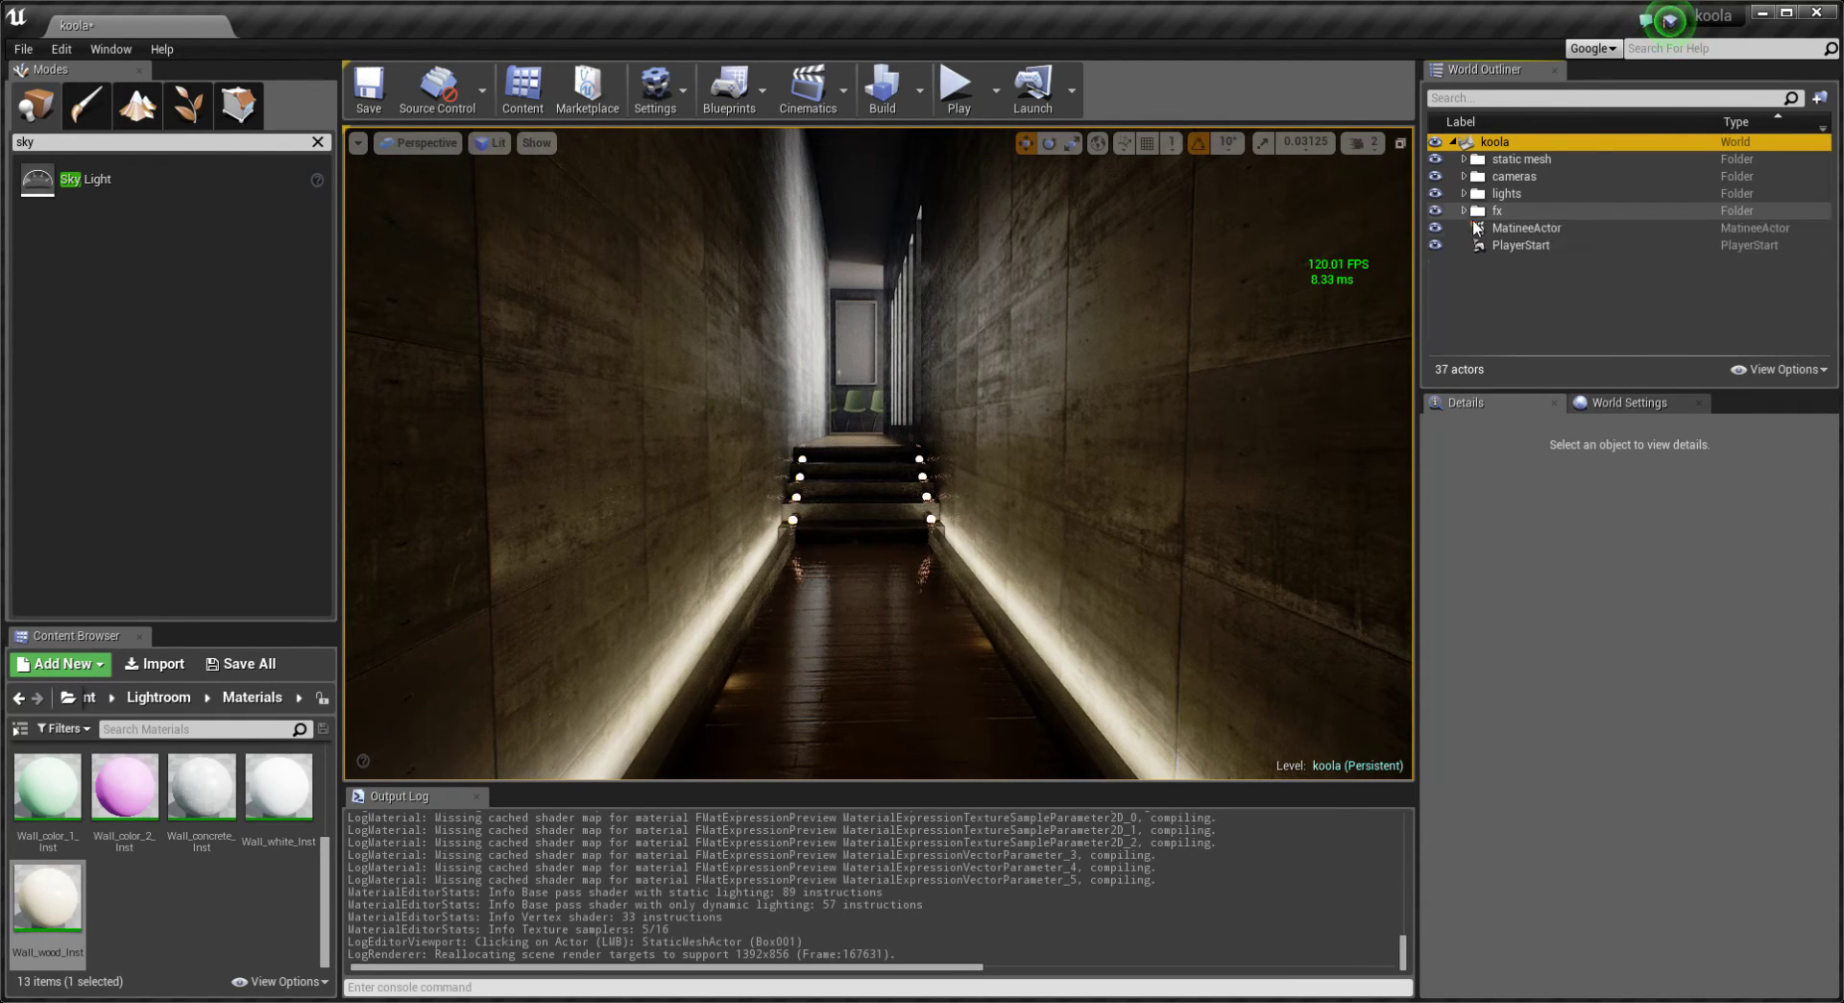
pyautogui.click(1509, 228)
pyautogui.doubleClick(1510, 228)
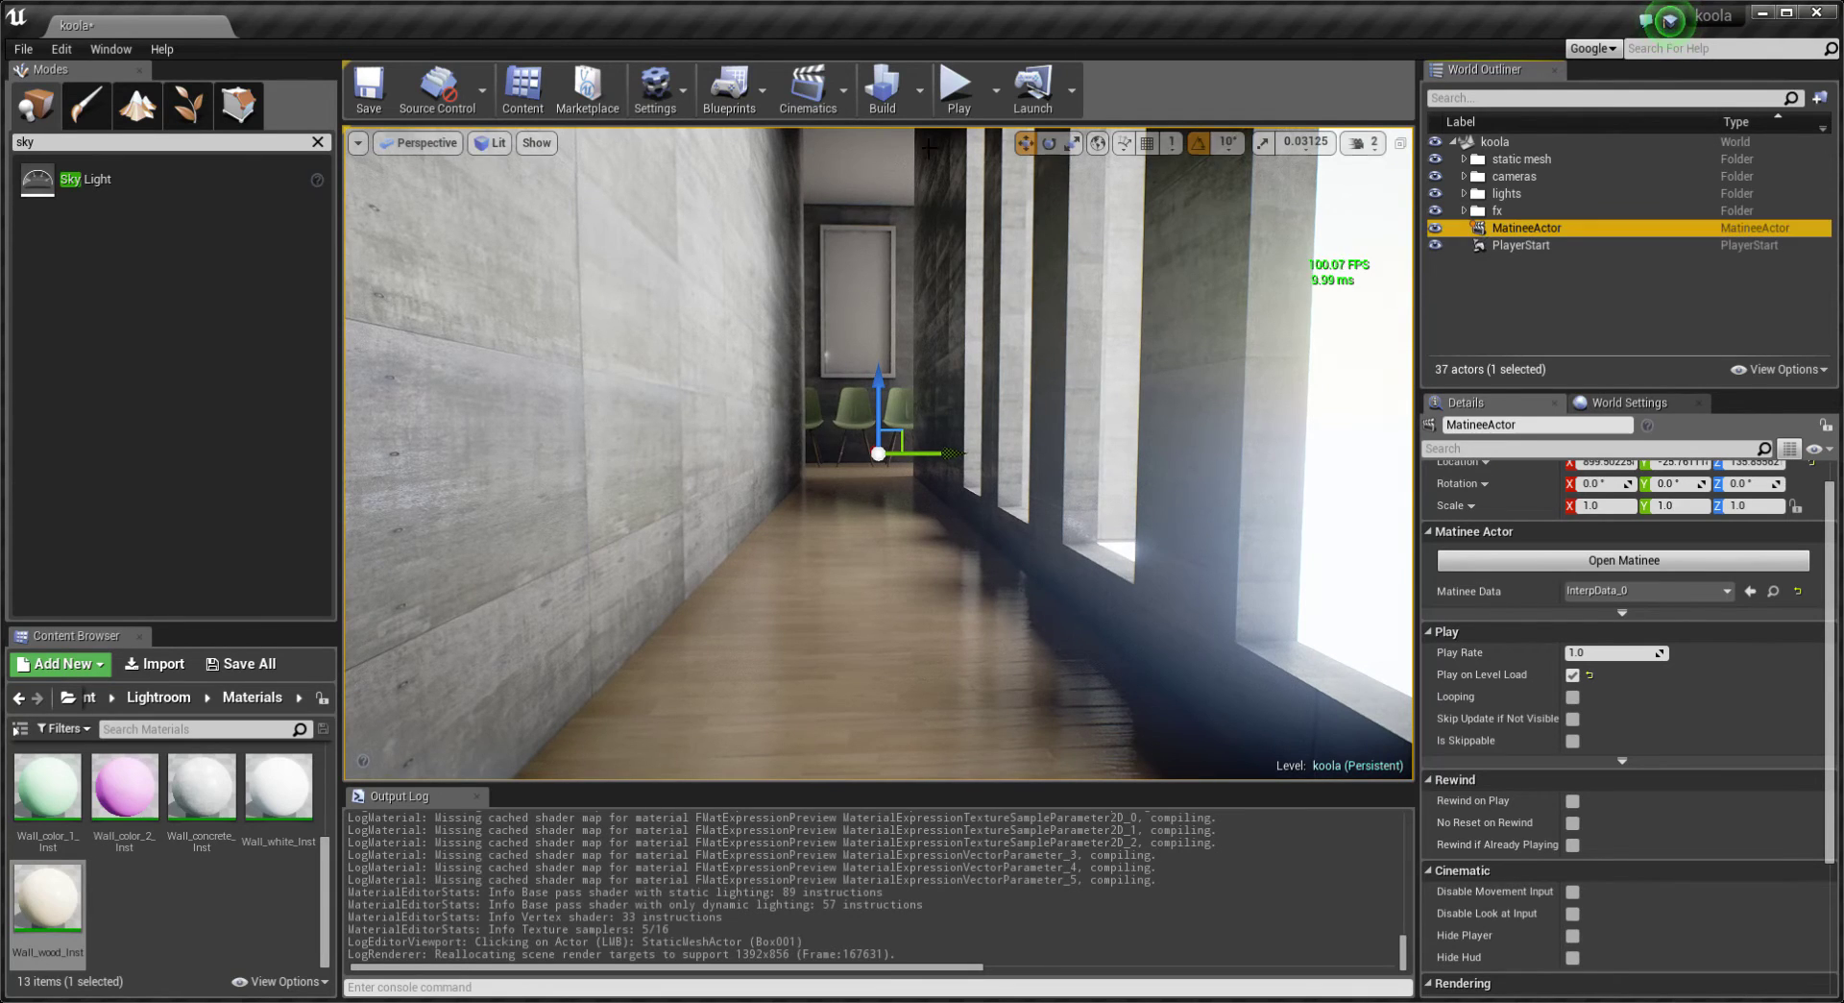
# Open the Matinee sequence, preview CameraActor8, then clear the selection.
pyautogui.click(807, 88)
pyautogui.click(853, 205)
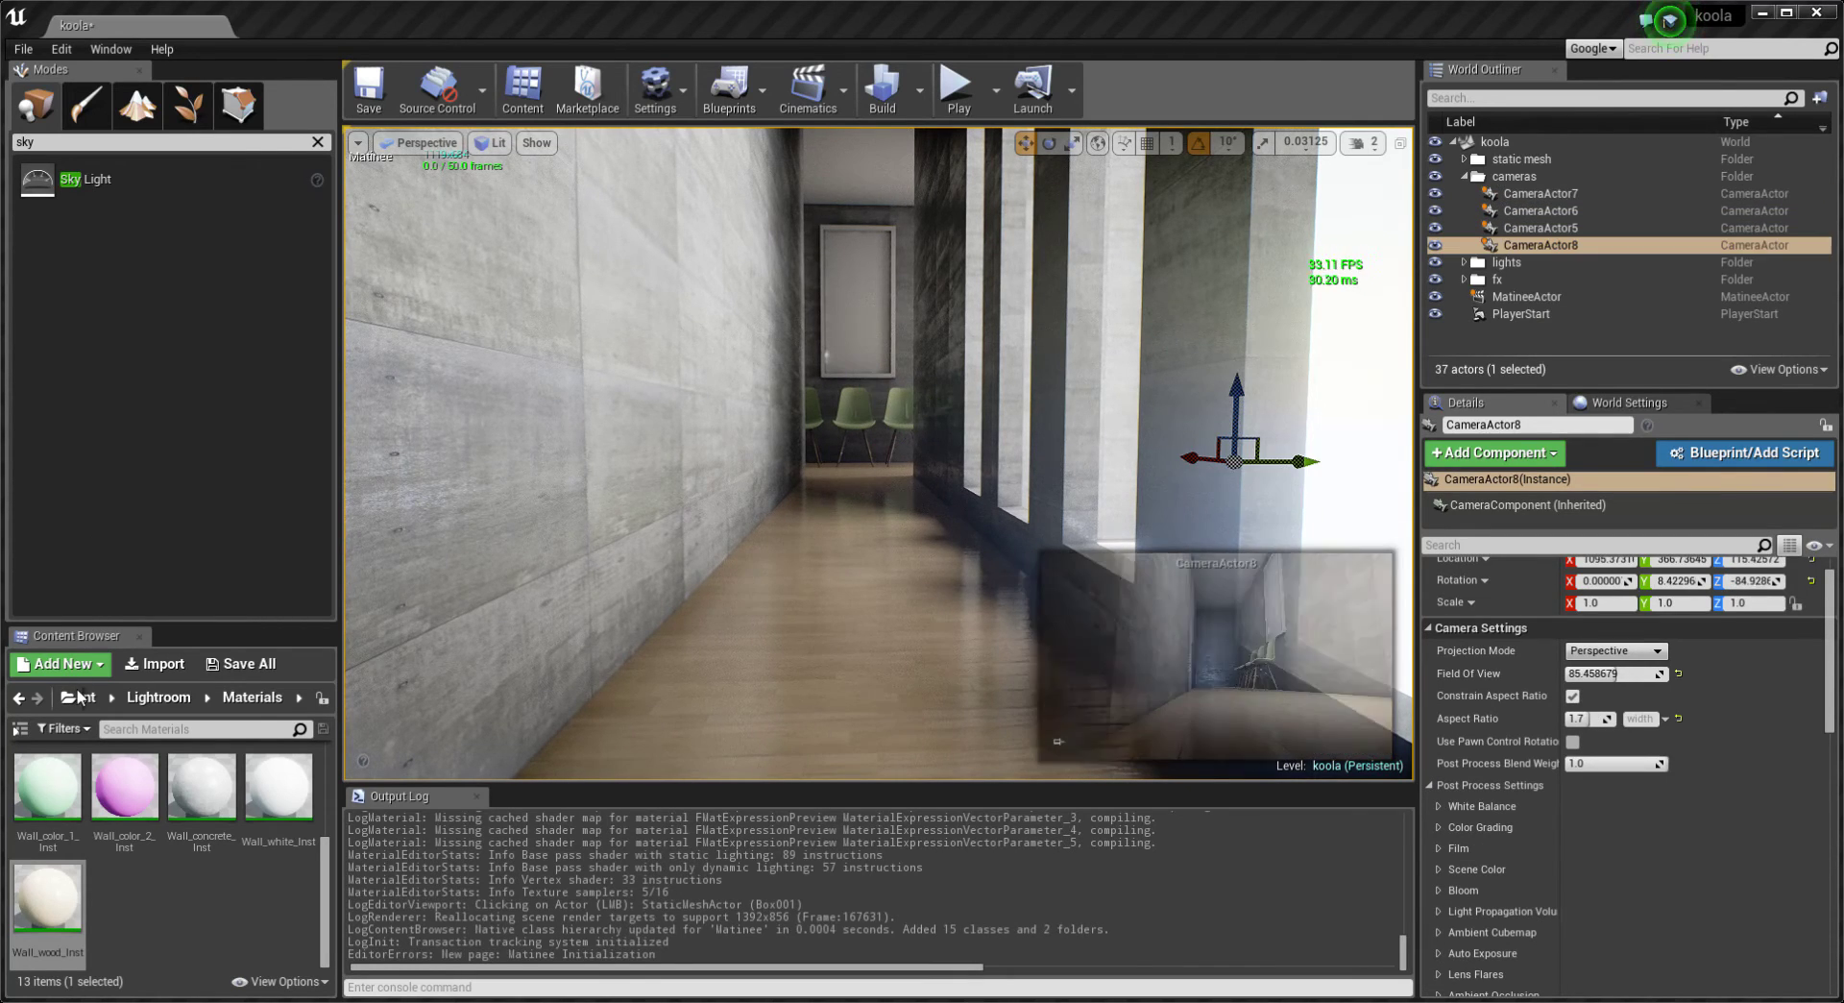
pyautogui.press('Escape')
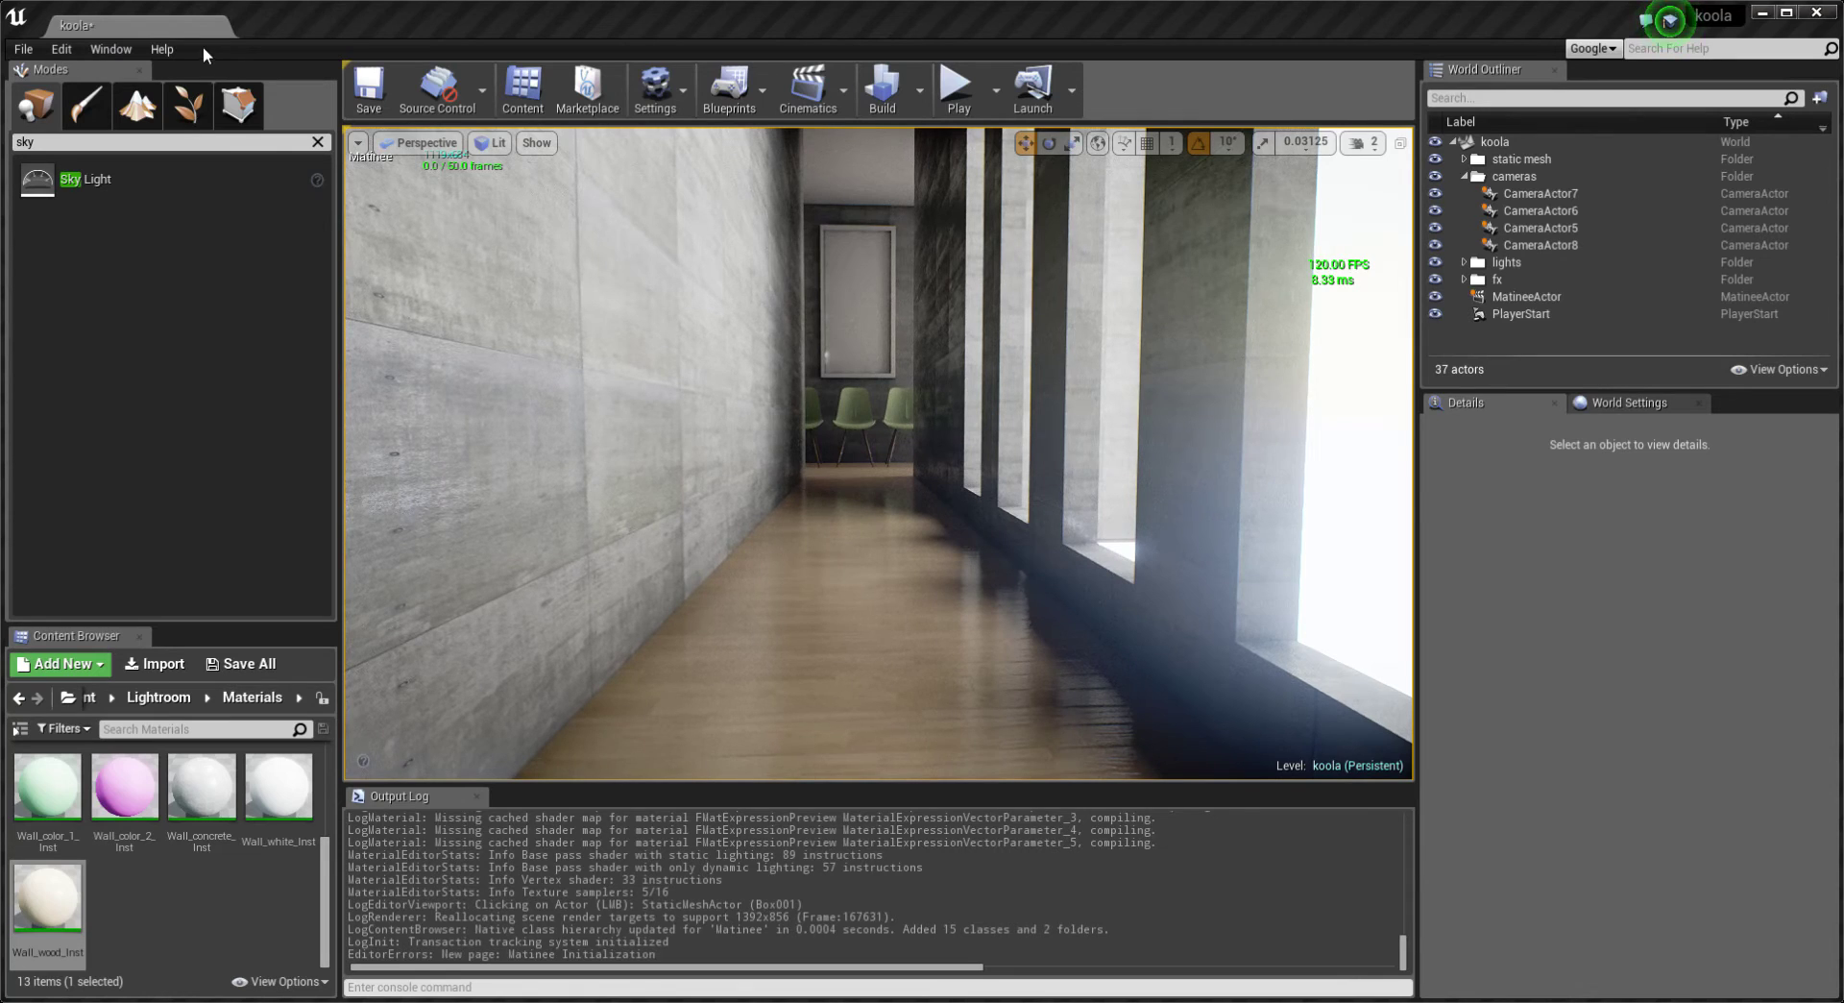
# Start Play in editor and walk down the stairs and along the corridor.
pyautogui.click(942, 93)
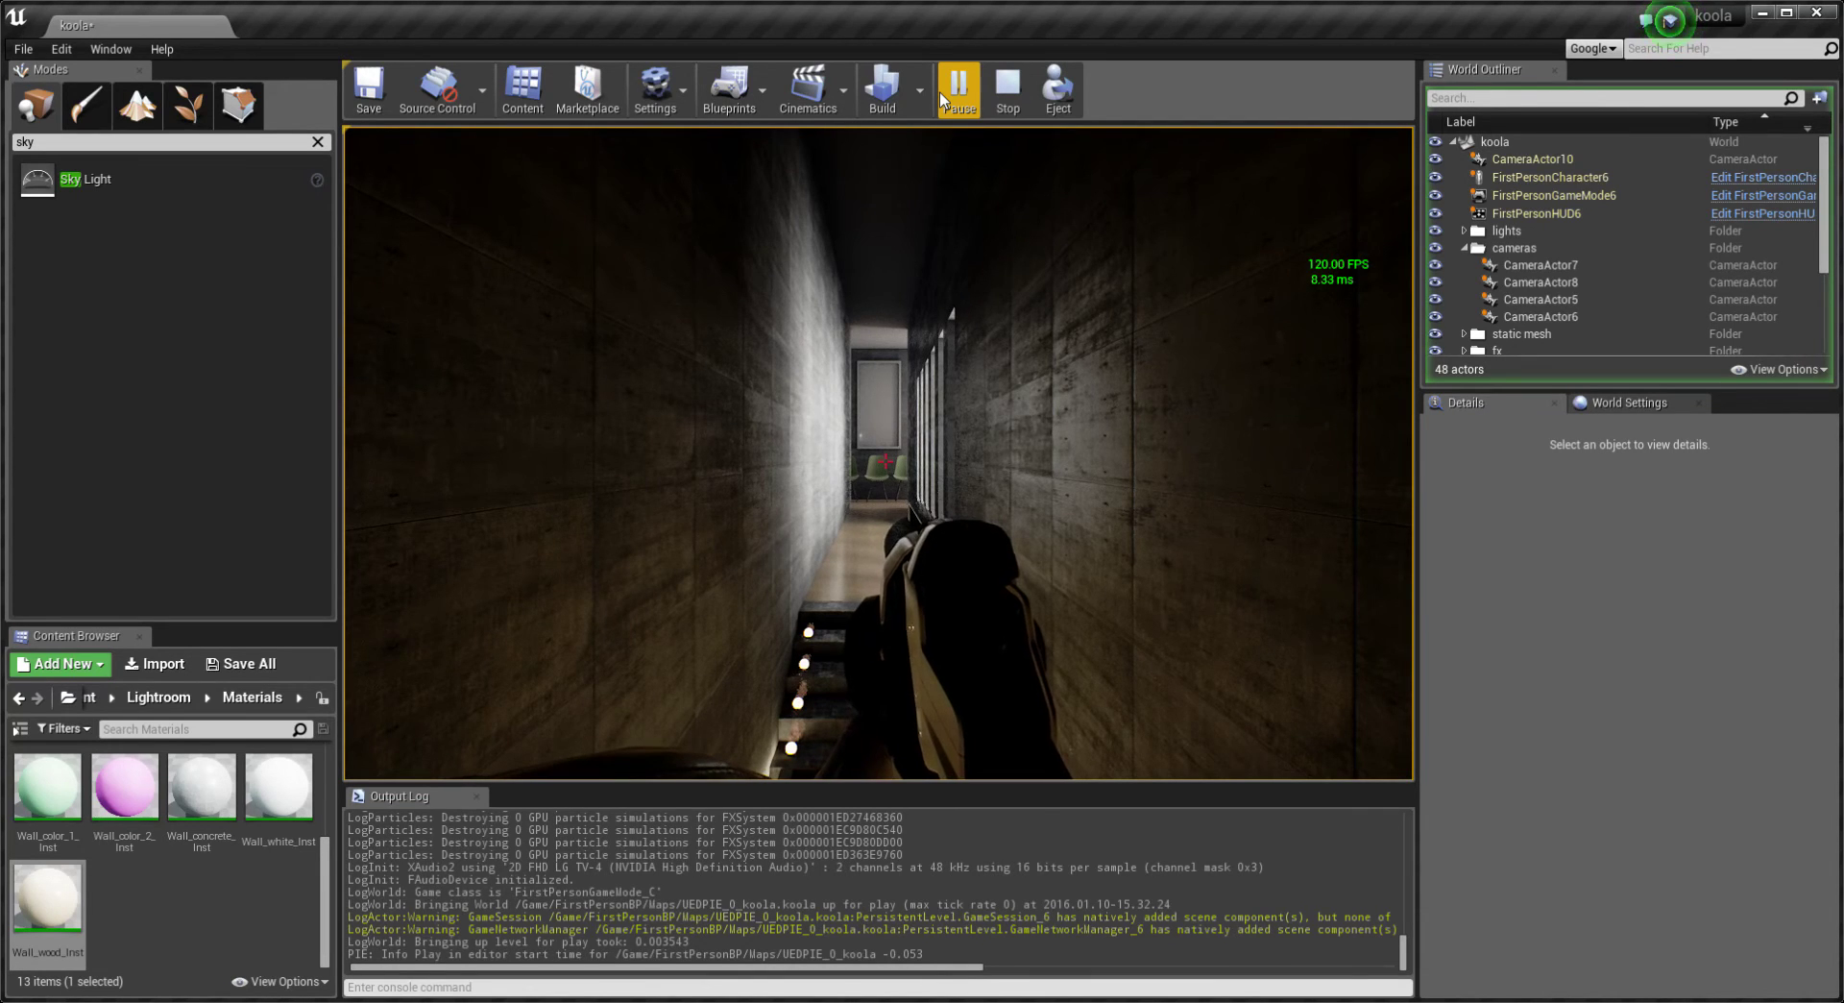
pyautogui.click(879, 451)
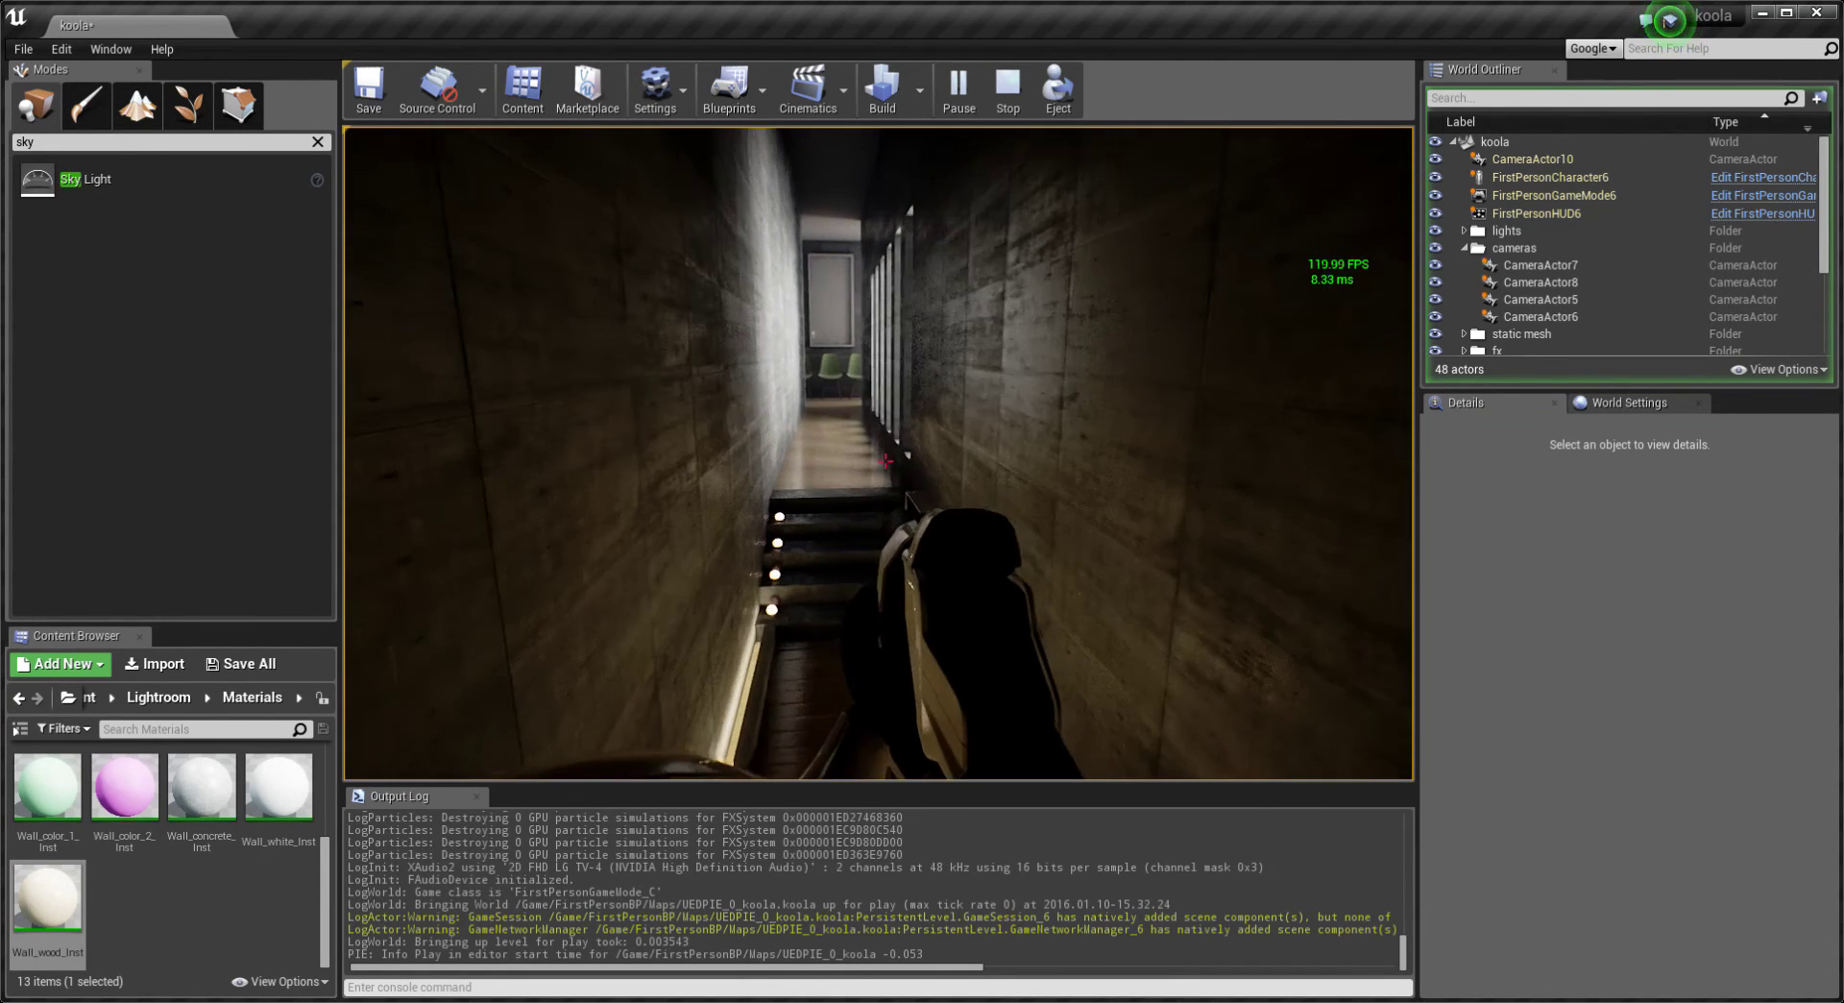
pyautogui.press('w')
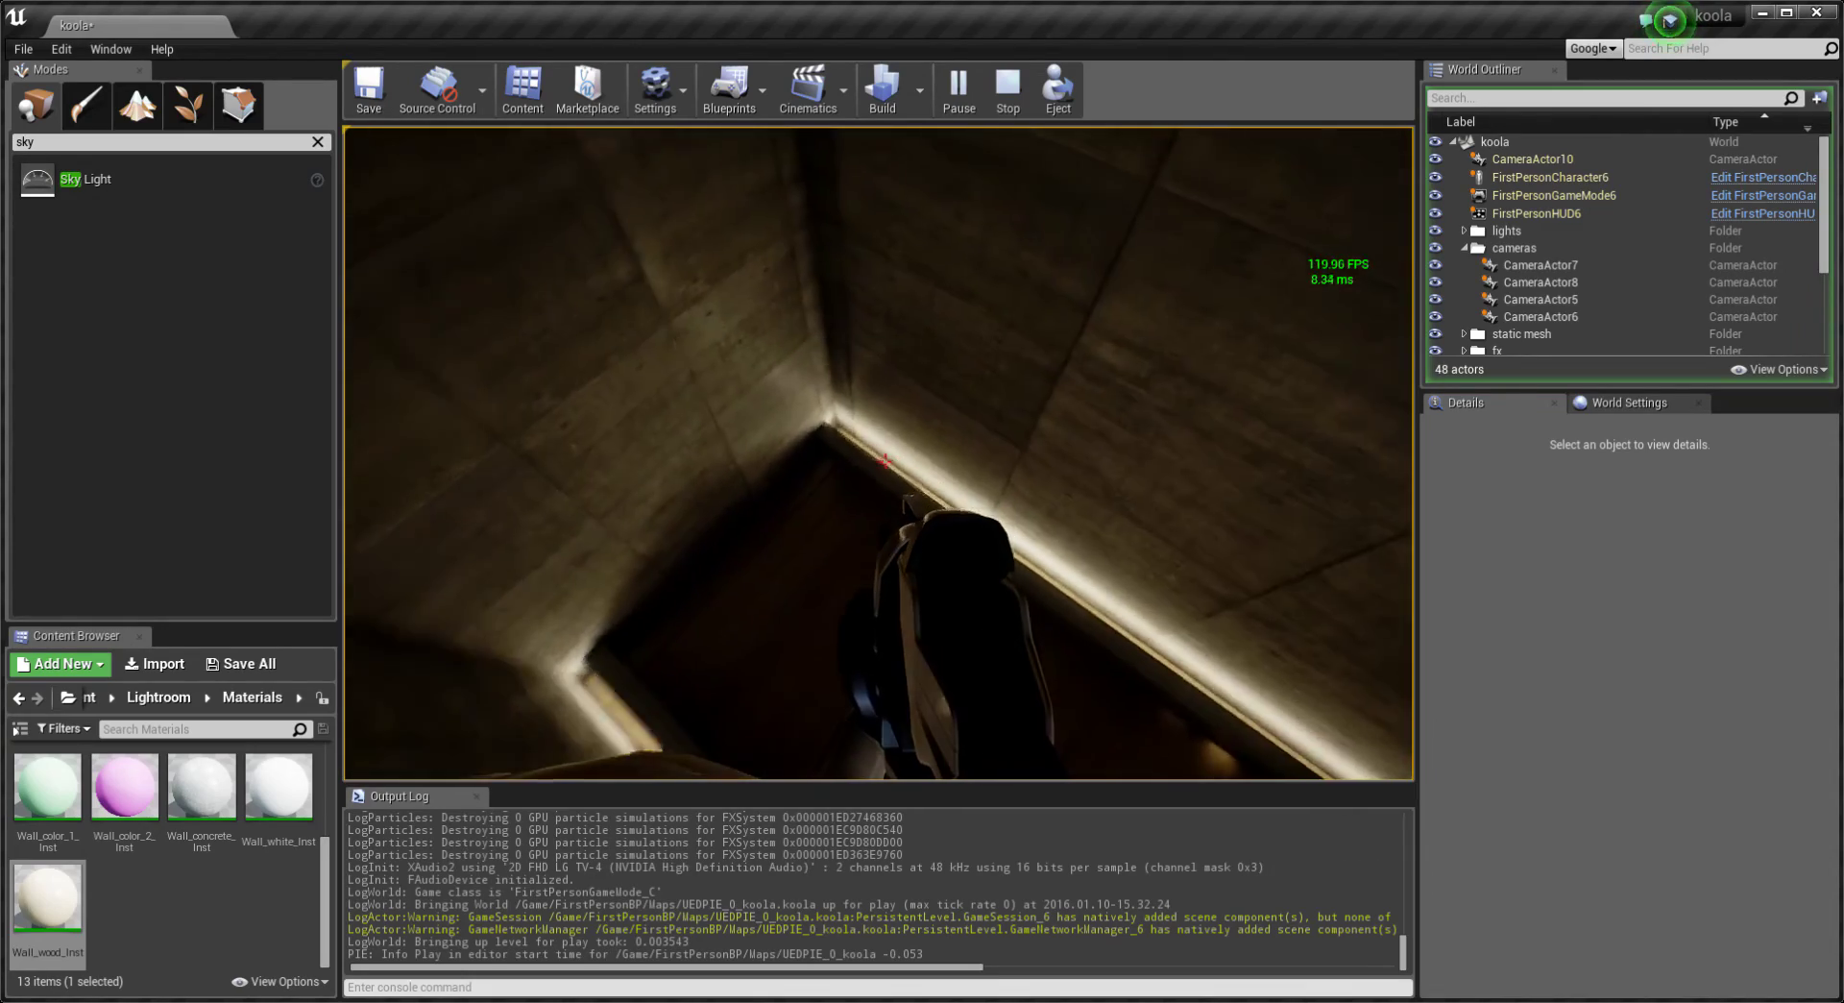
pyautogui.moveTo(885, 461)
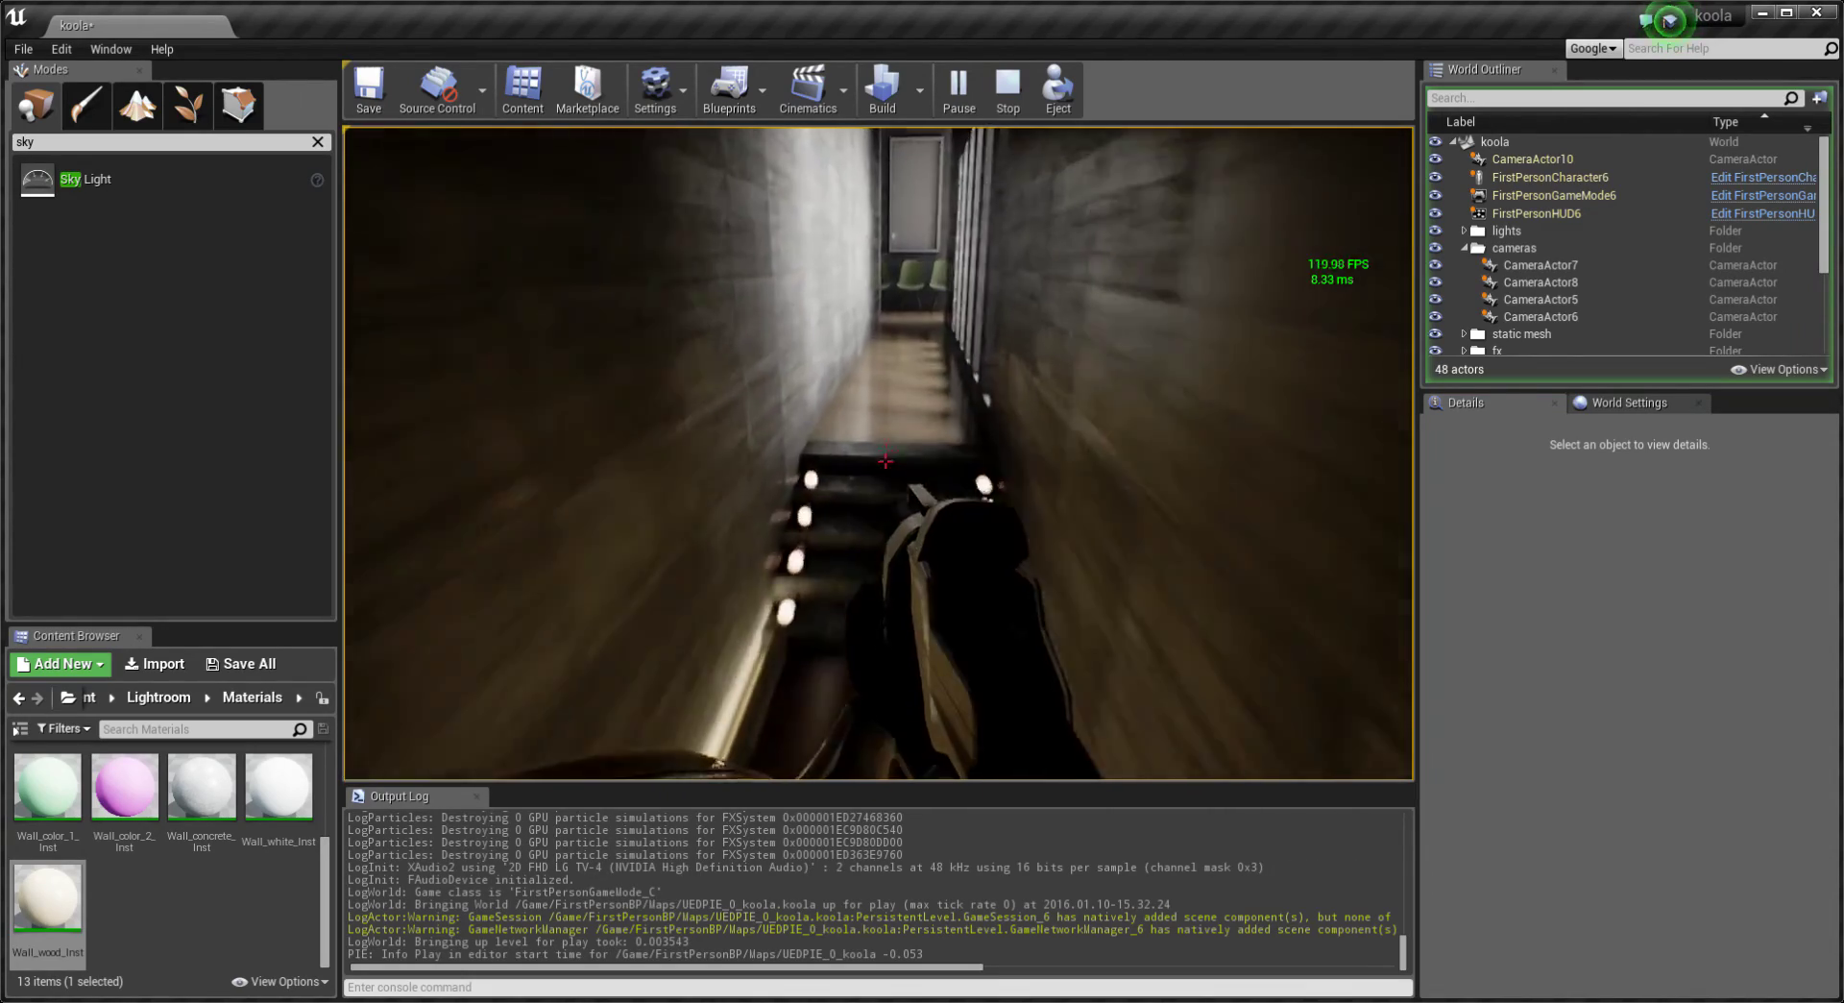
pyautogui.press('w')
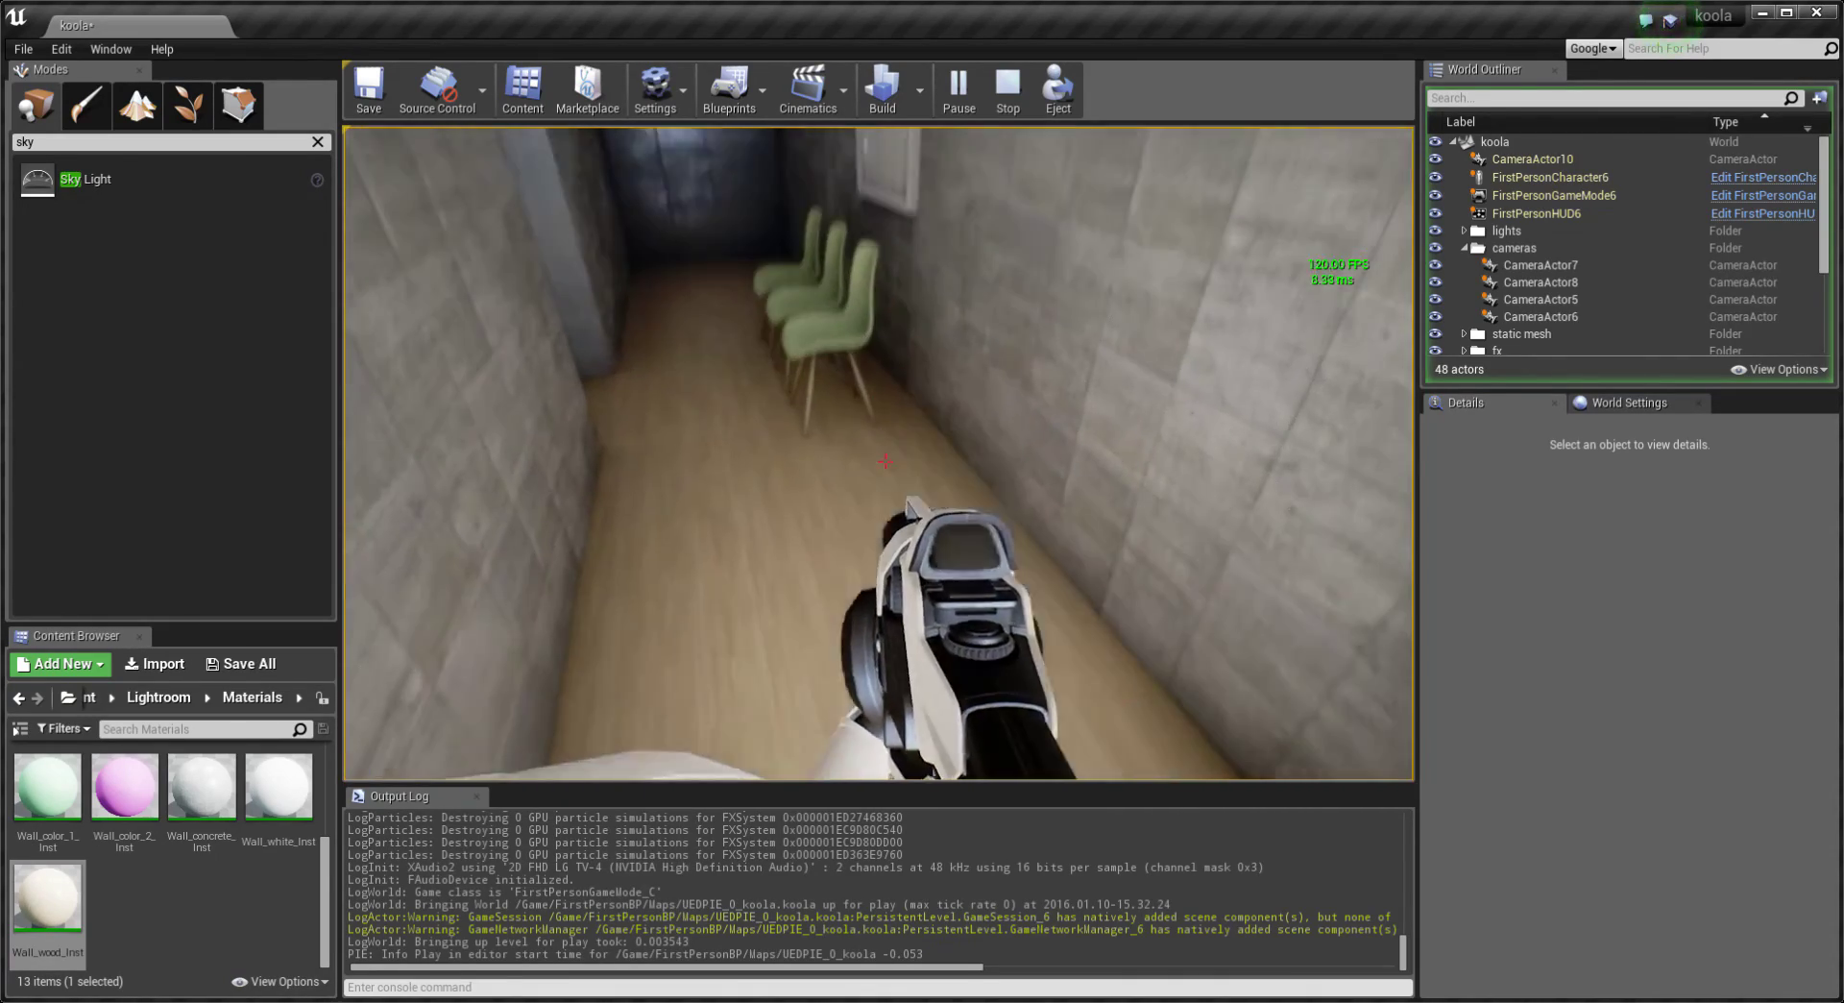
# Fire projectiles down the corridor and at the chairs, then stop the play session.
pyautogui.click(884, 461)
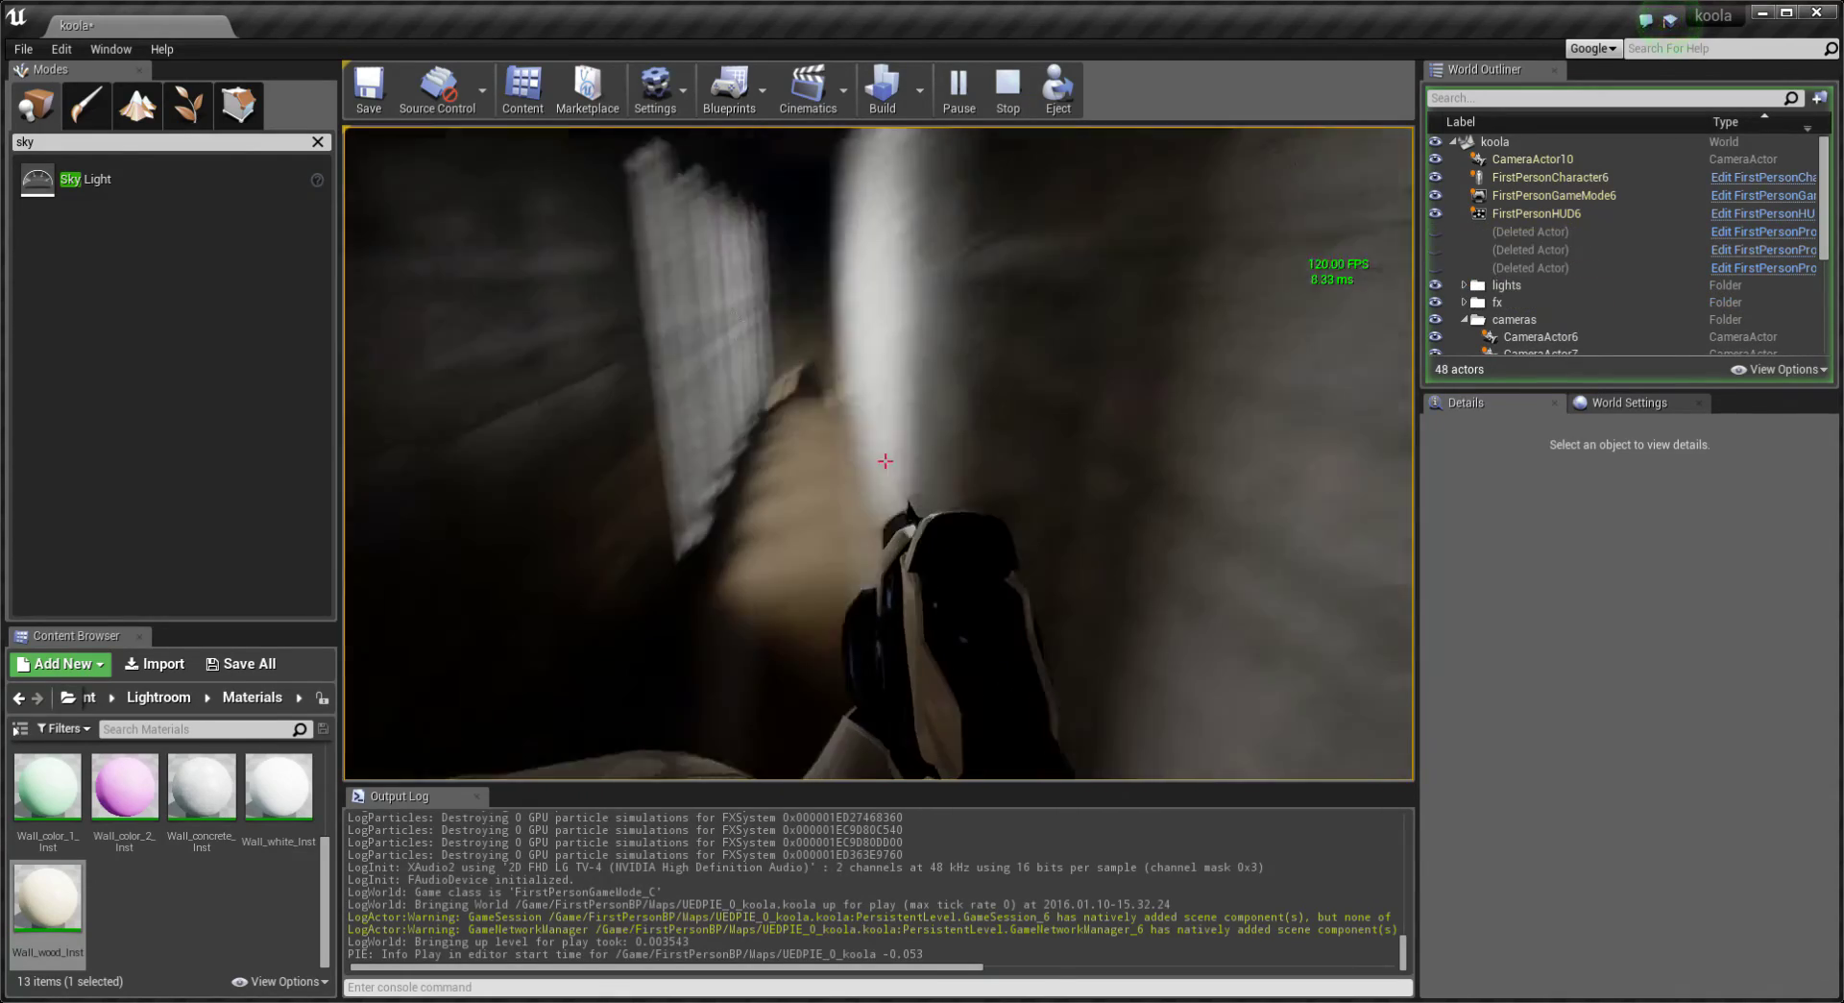
pyautogui.click(884, 461)
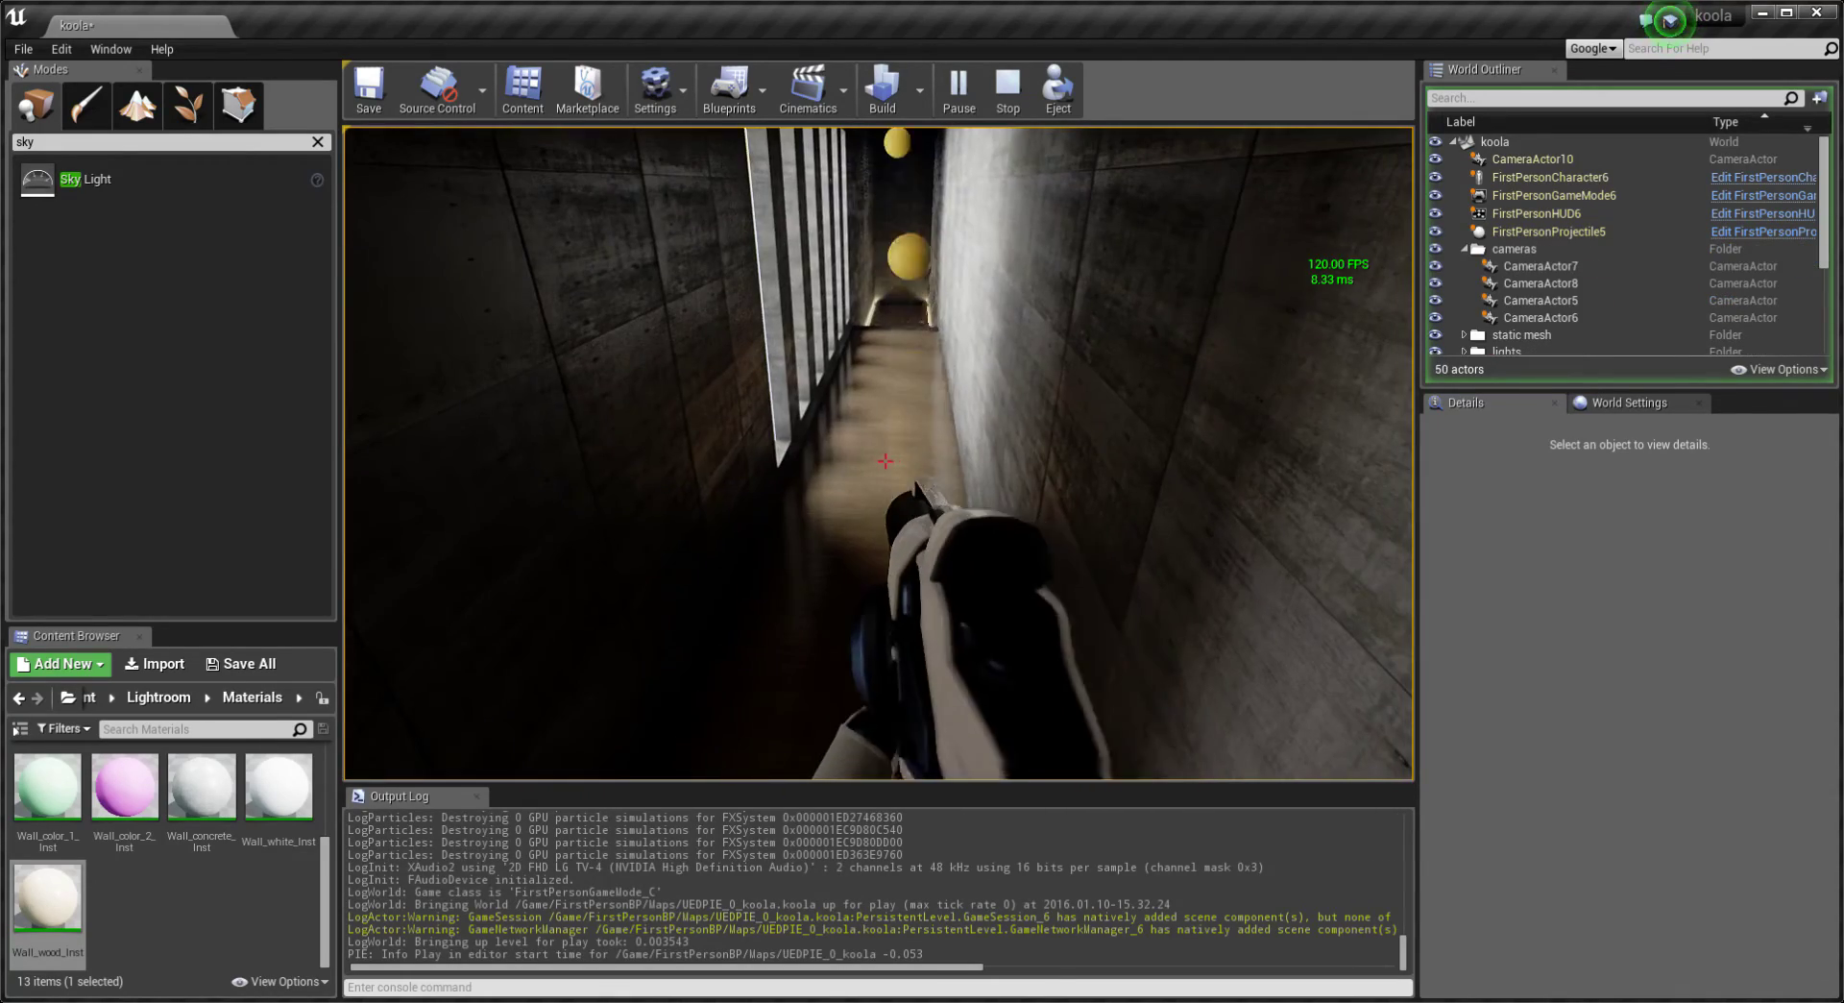
pyautogui.click(885, 461)
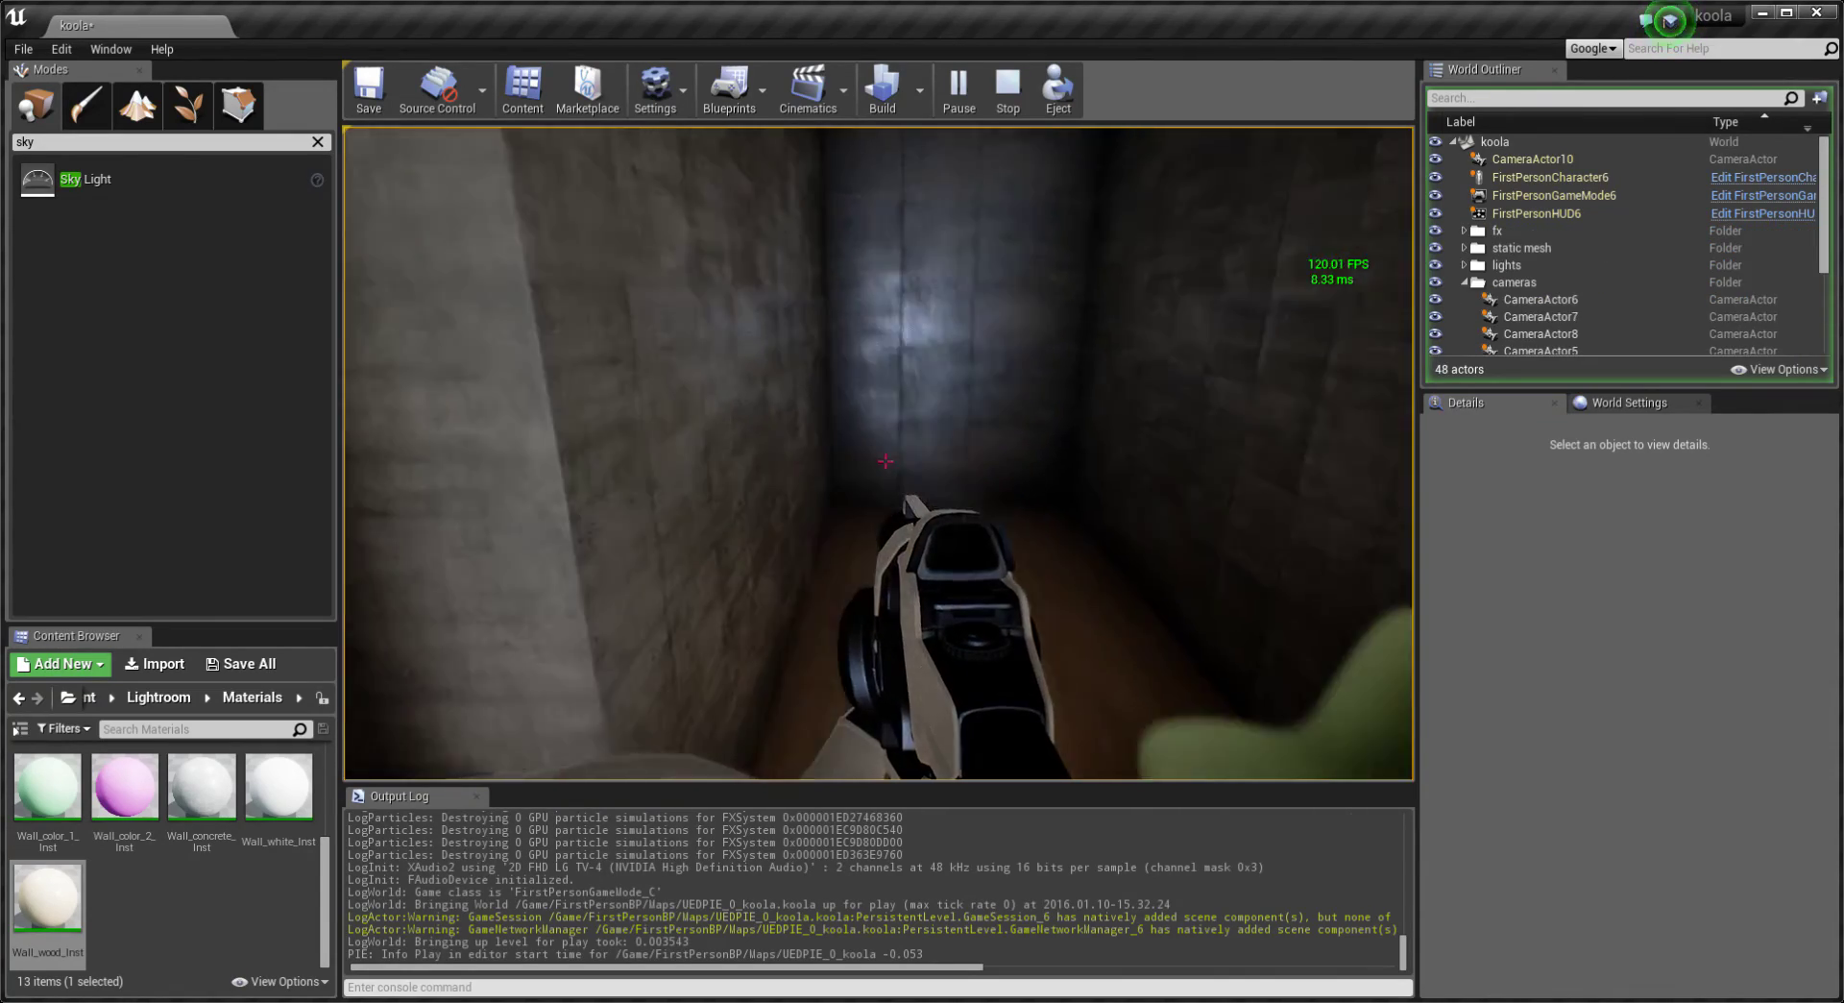
pyautogui.click(884, 461)
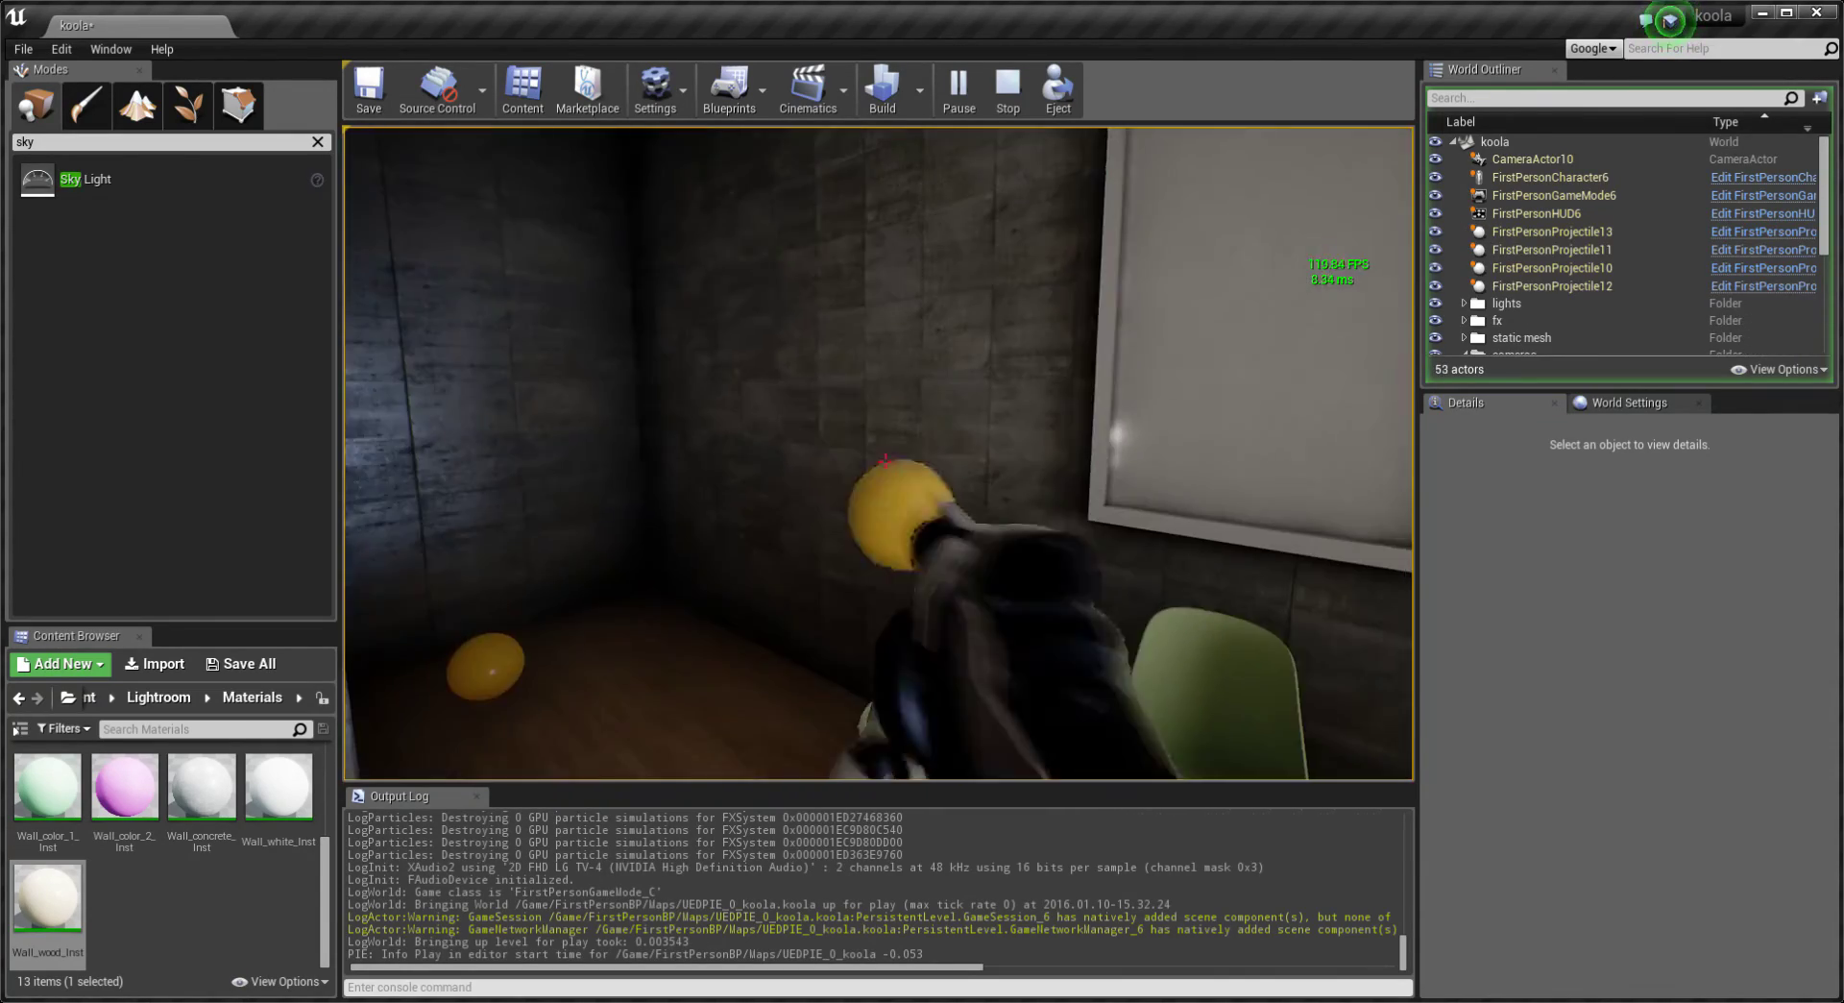
pyautogui.click(884, 461)
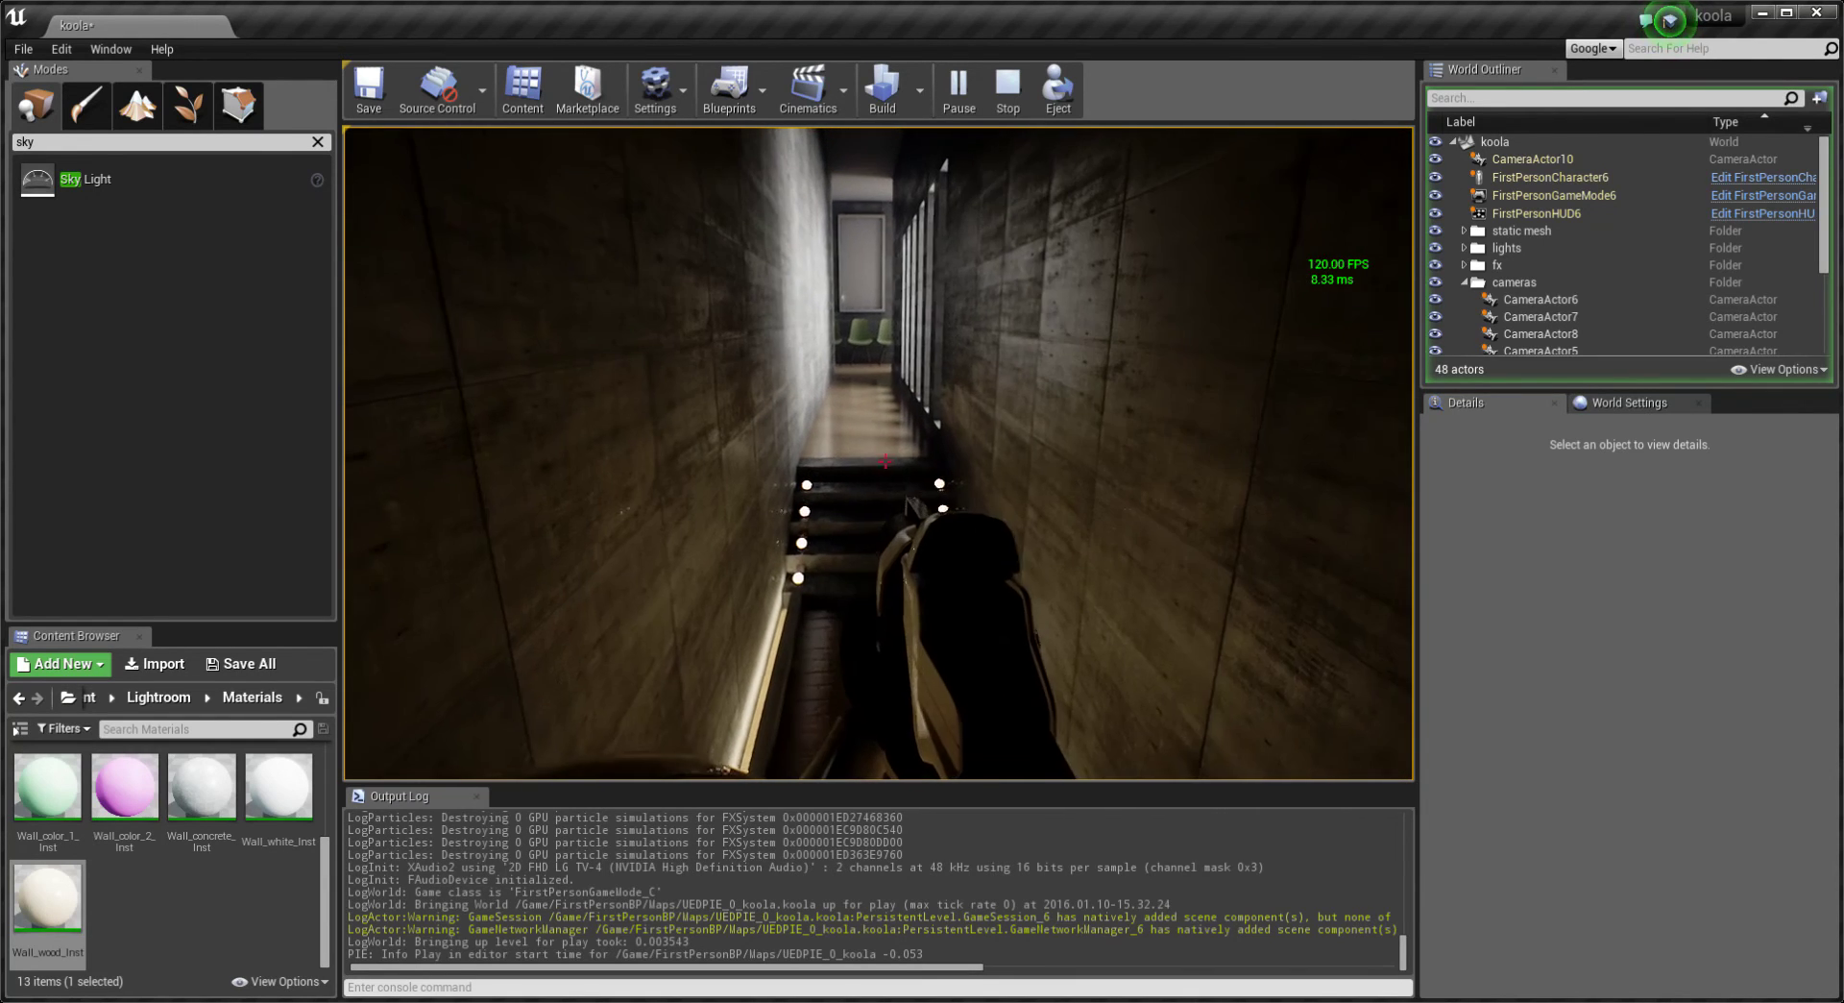
pyautogui.press('Escape')
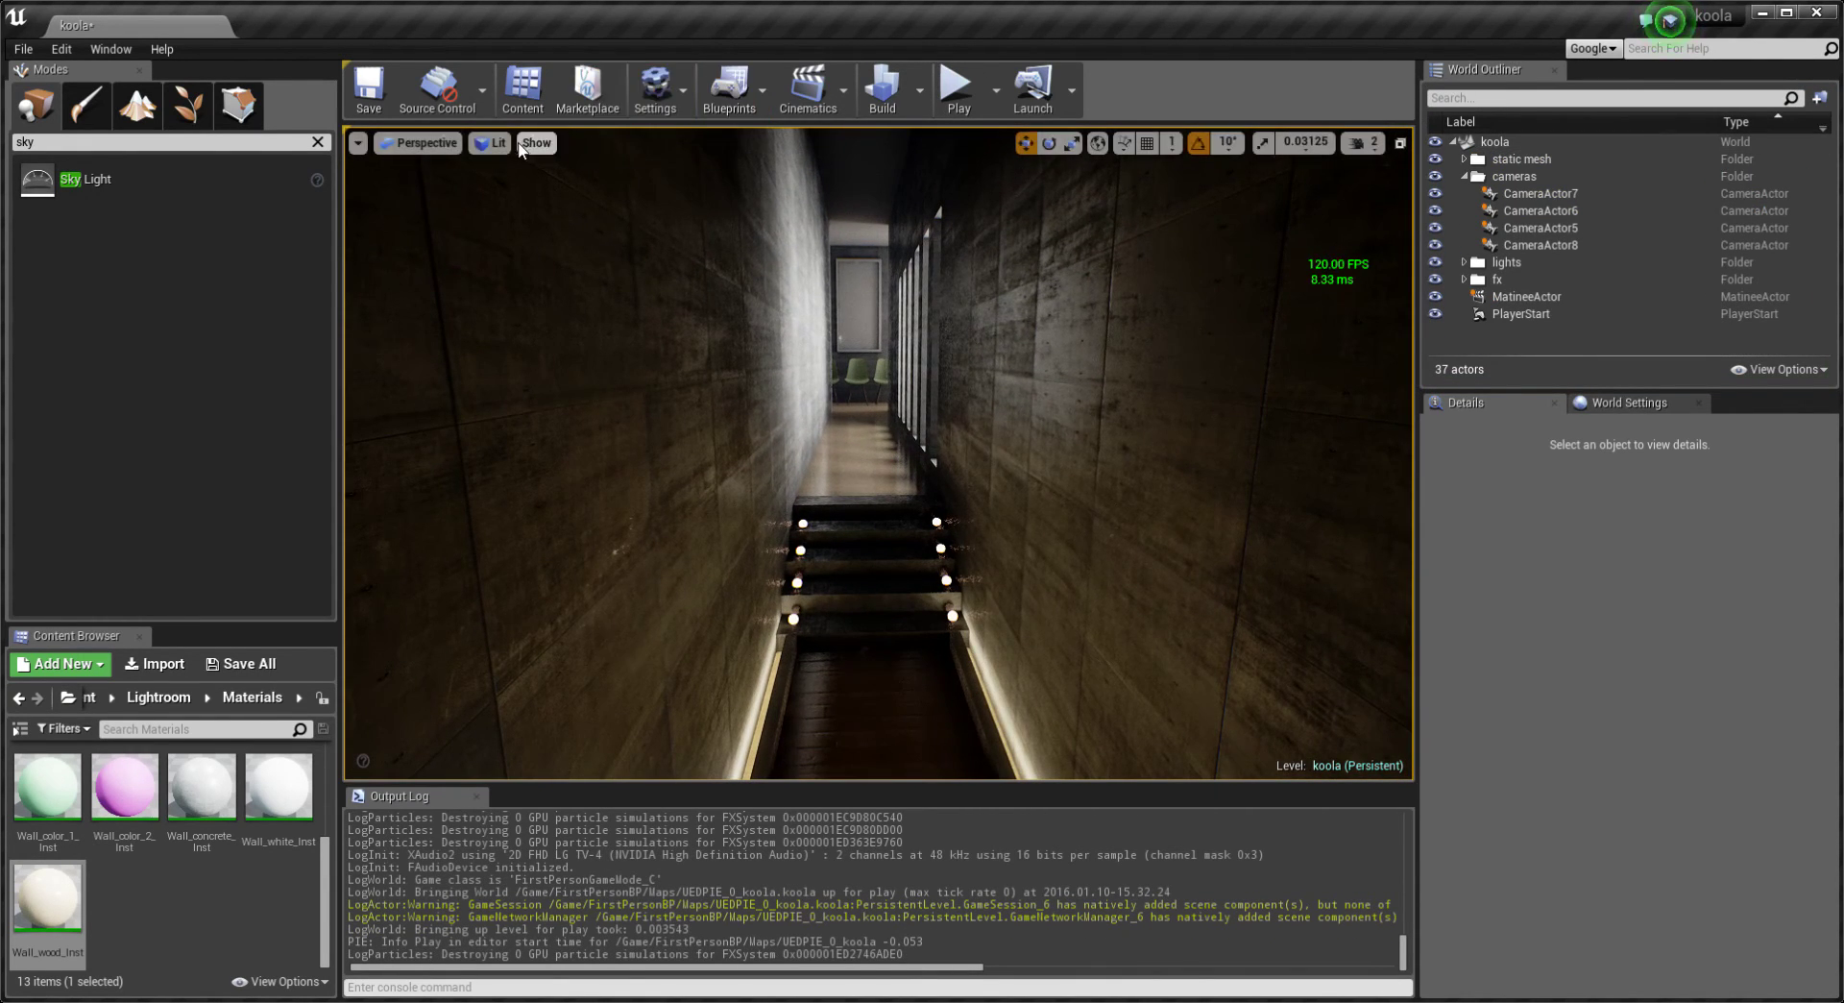
# Switch to Unlit view (Alt+3), fly outside the building, then back into the corridor.
pyautogui.hotkey('alt', '3')
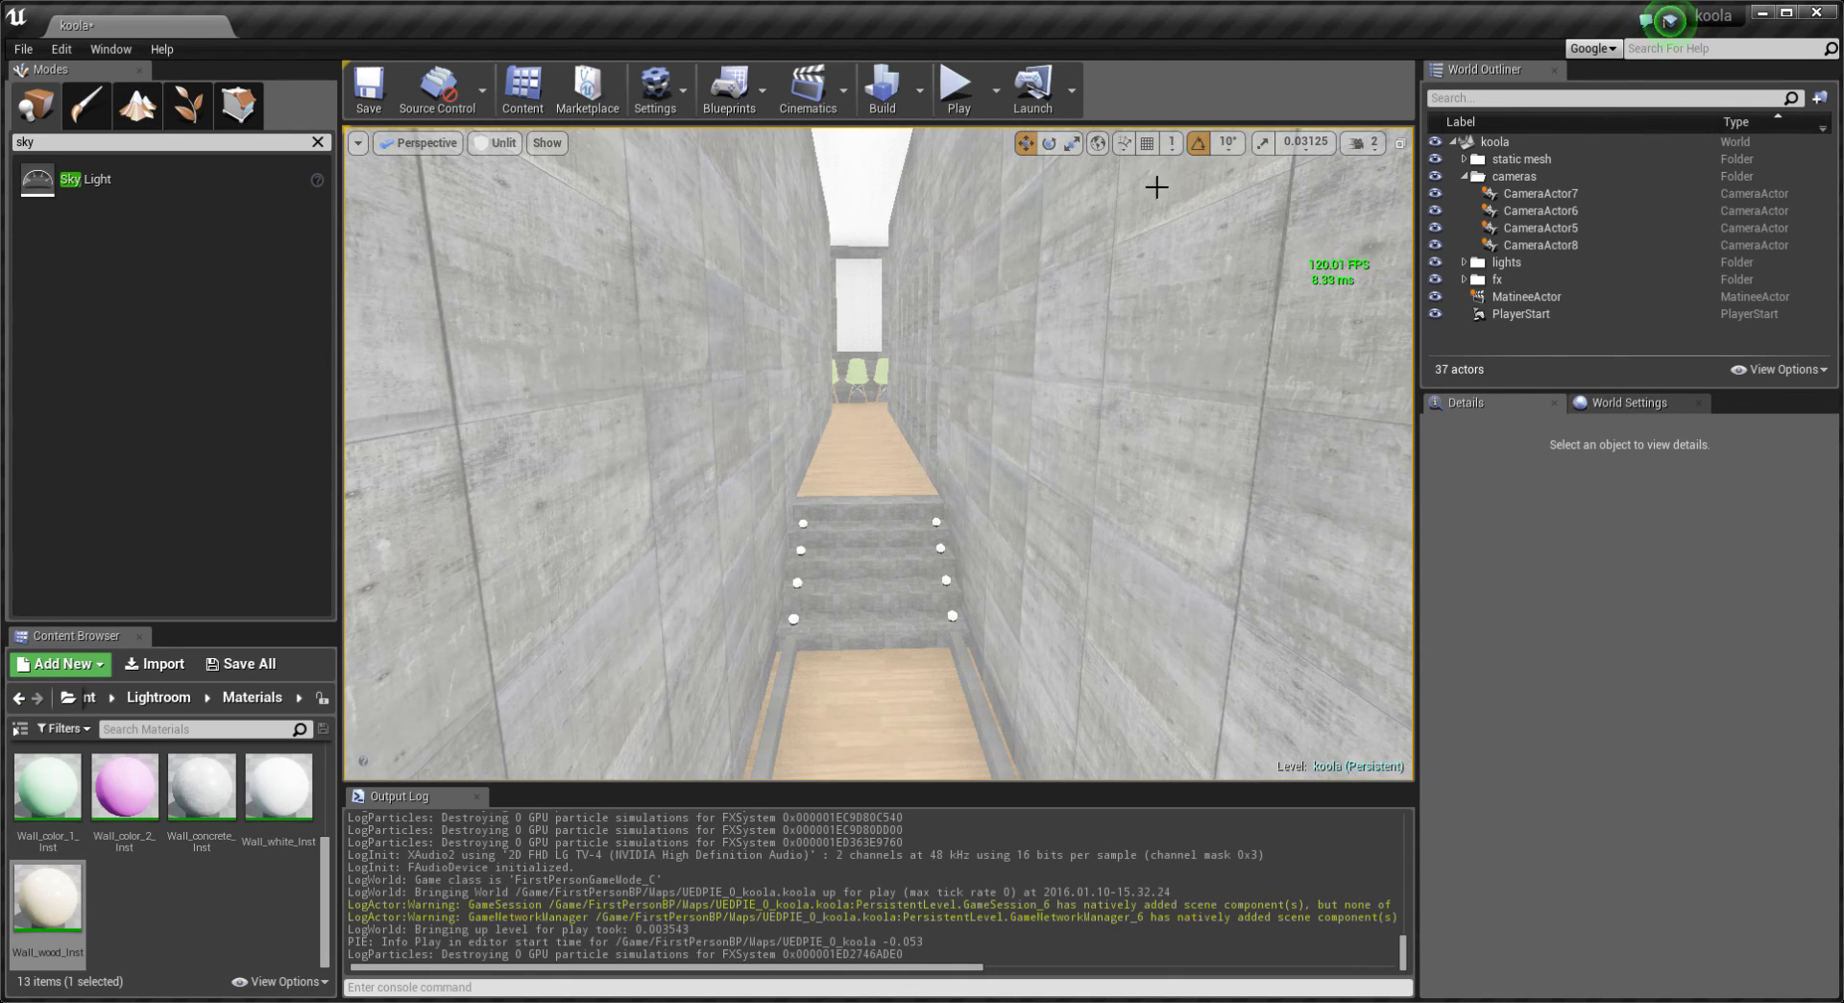
pyautogui.moveTo(1128, 379); pyautogui.dragTo(1095, 425, button='right')
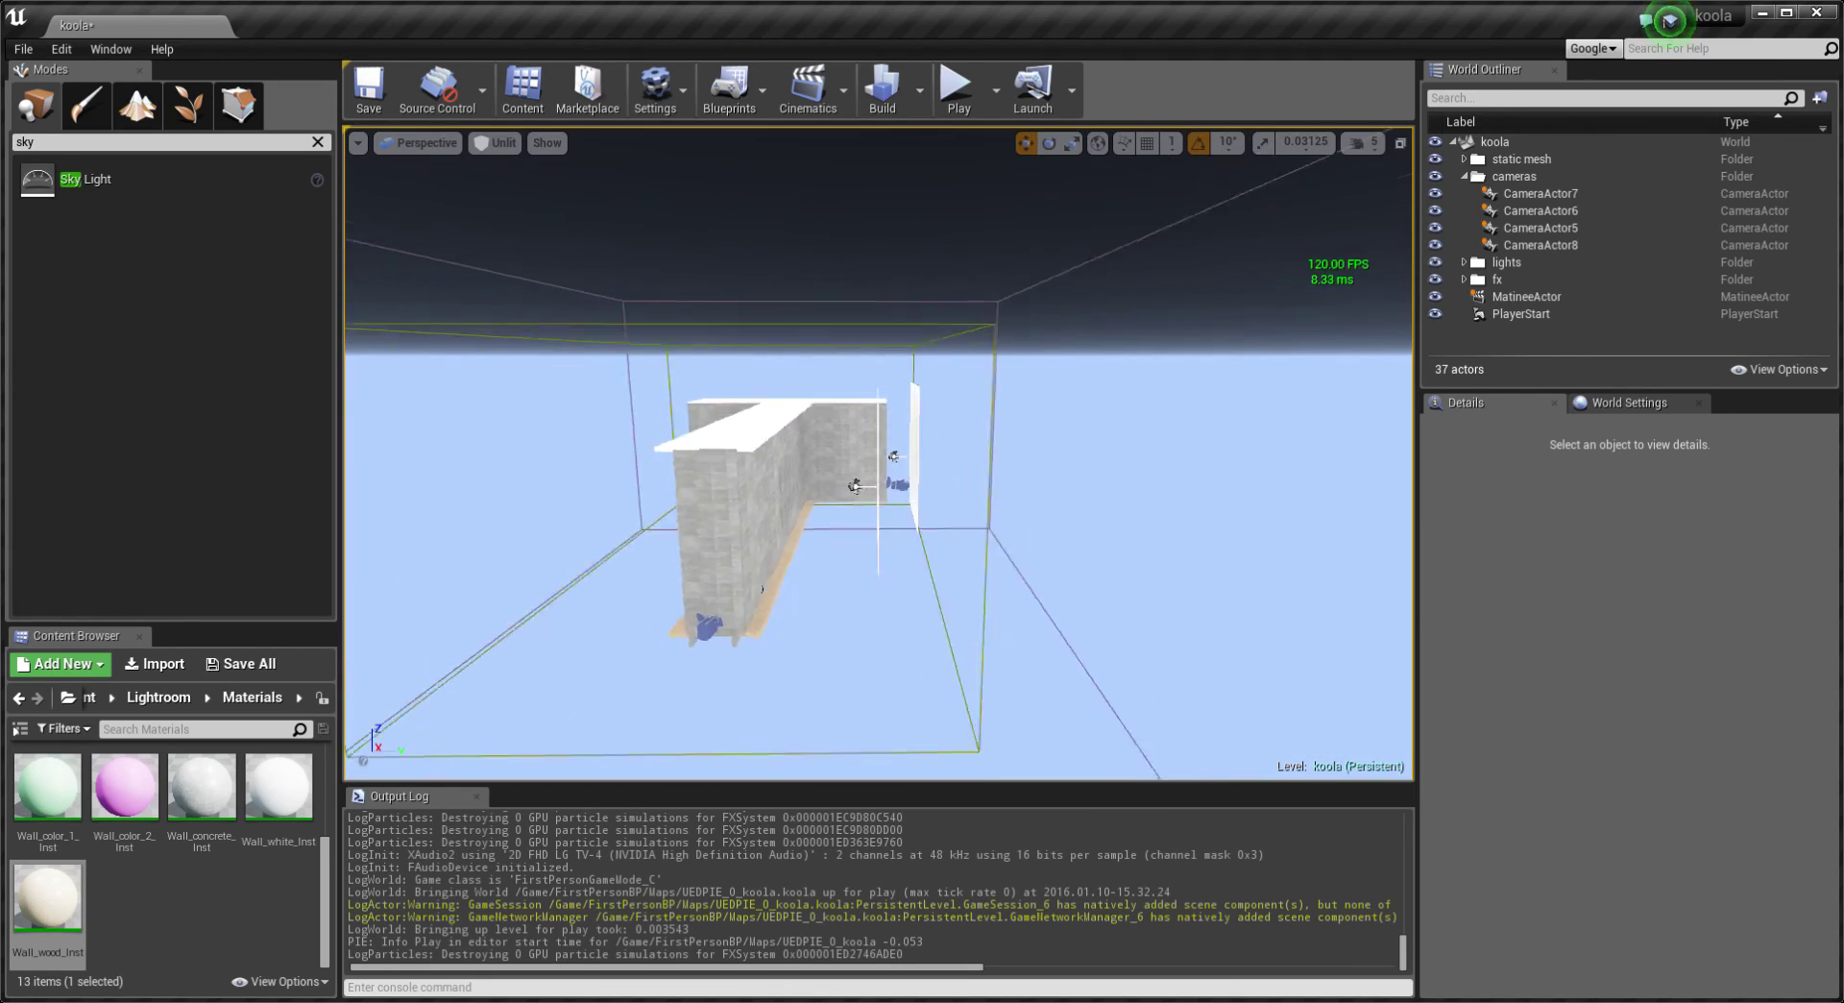
pyautogui.moveTo(1095, 425); pyautogui.dragTo(1095, 424, button='right')
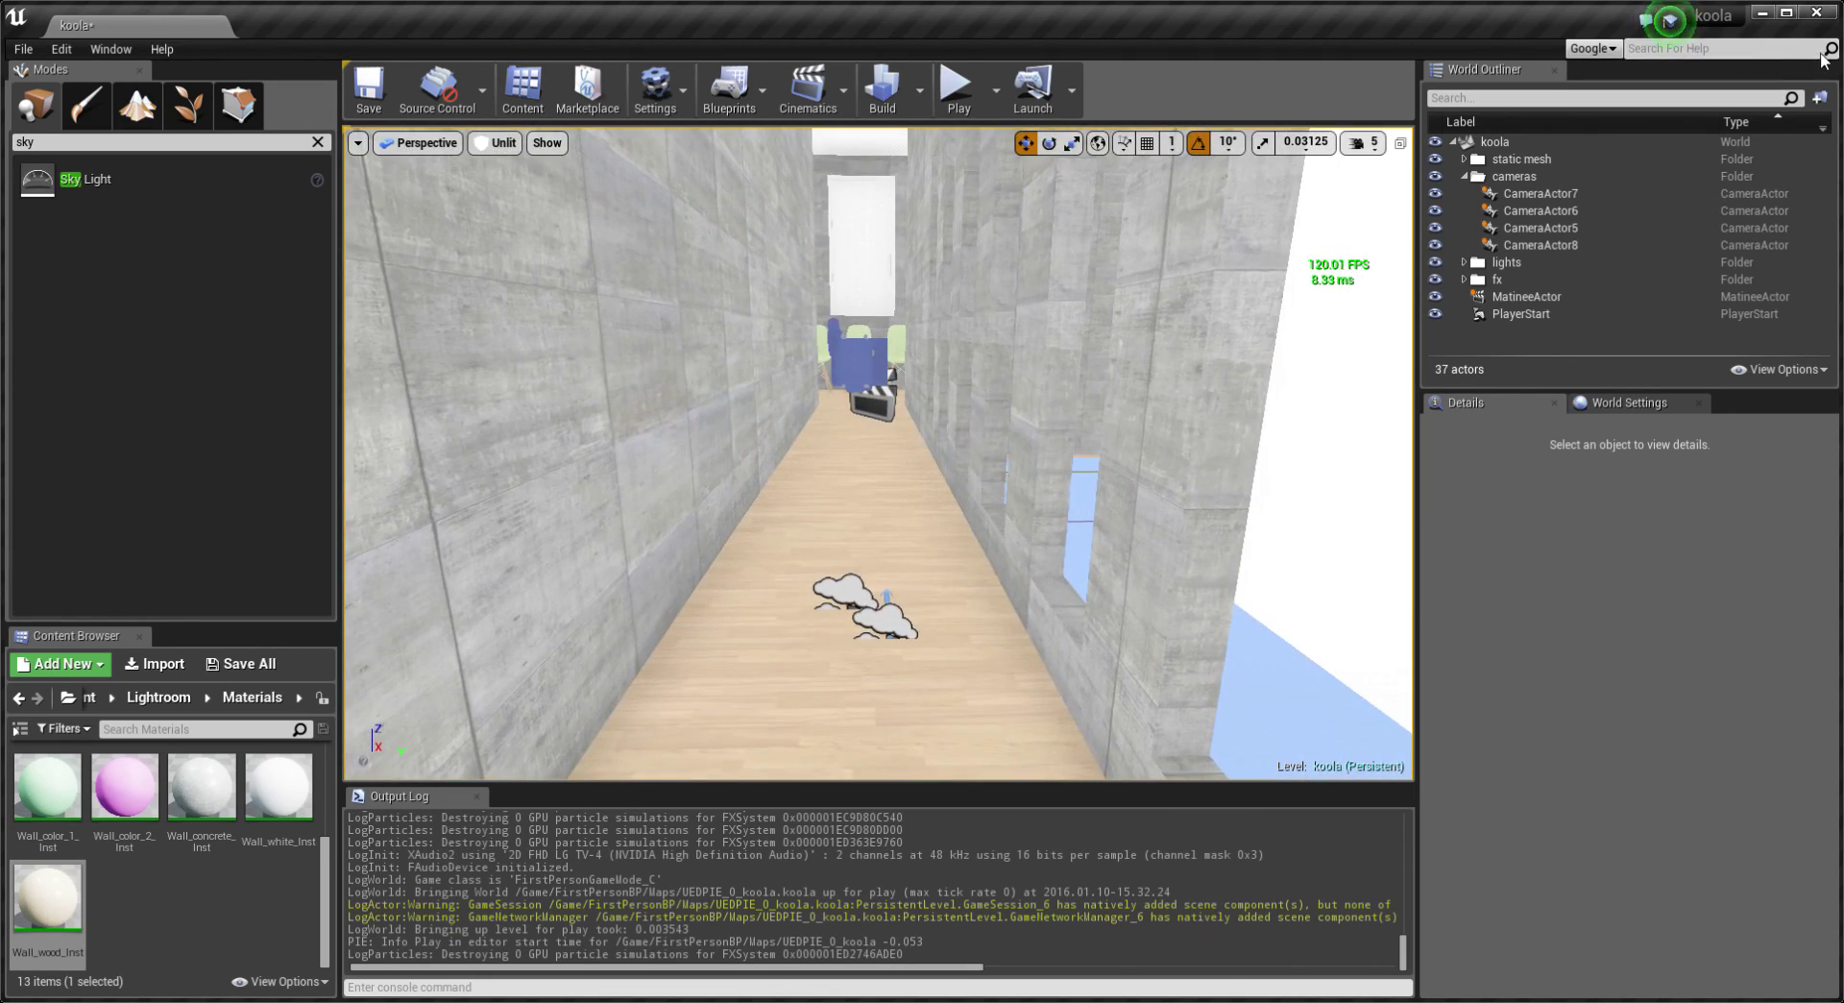